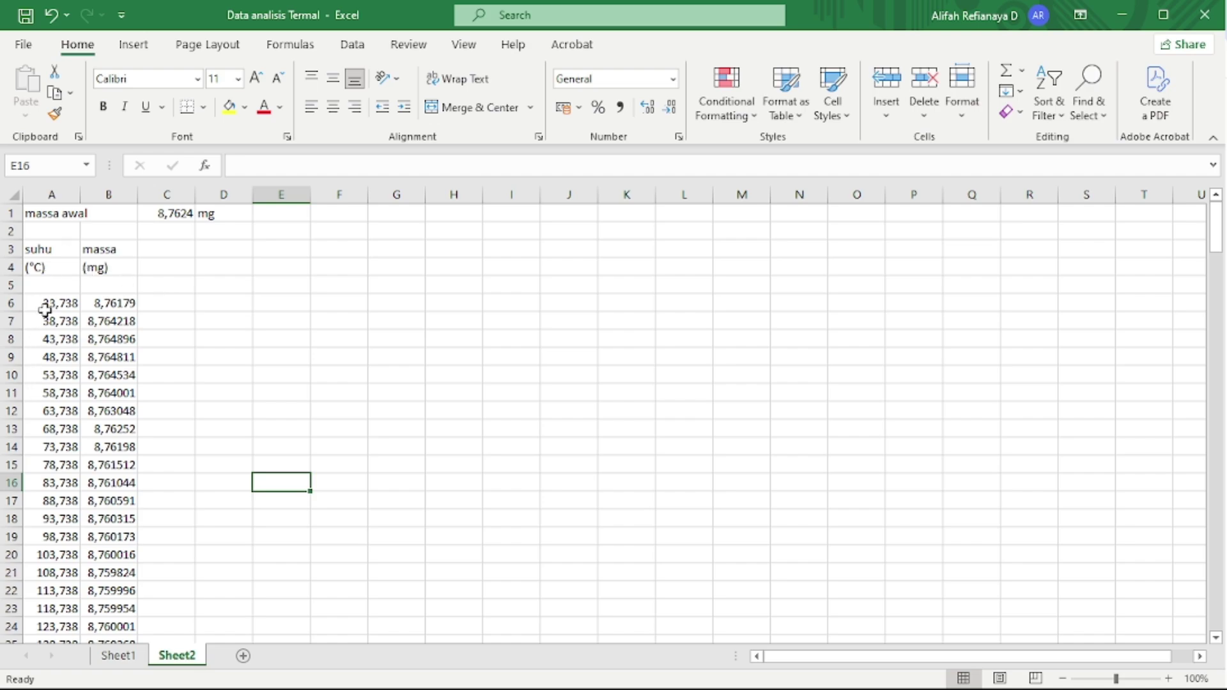
- Label column C with the heading "massa" in C3 and the unit "%" in C4
left_click(182, 247)
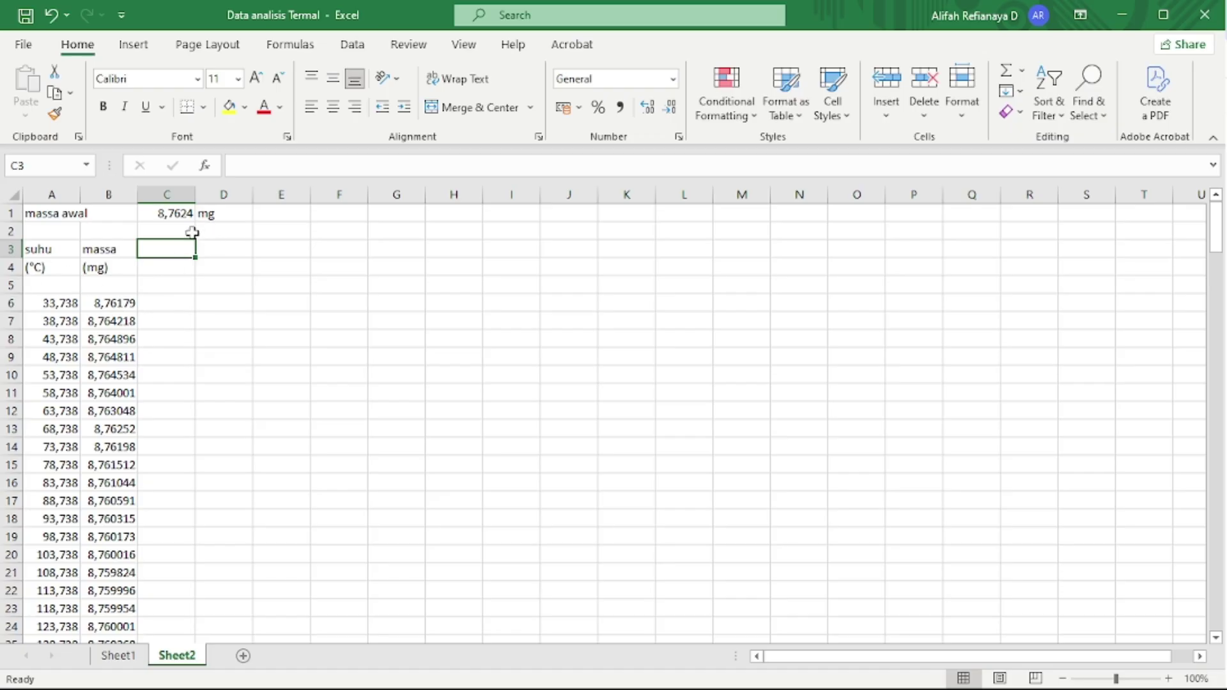
type("massa")
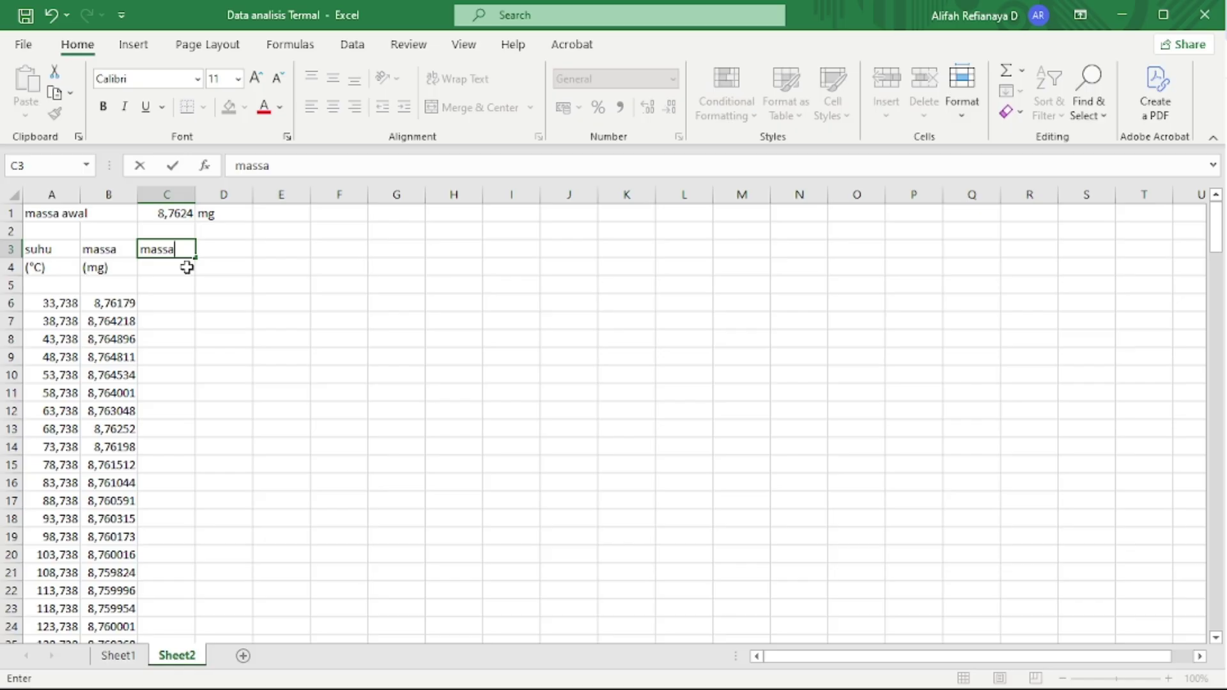
type("%")
key("BackSpace")
key("Return")
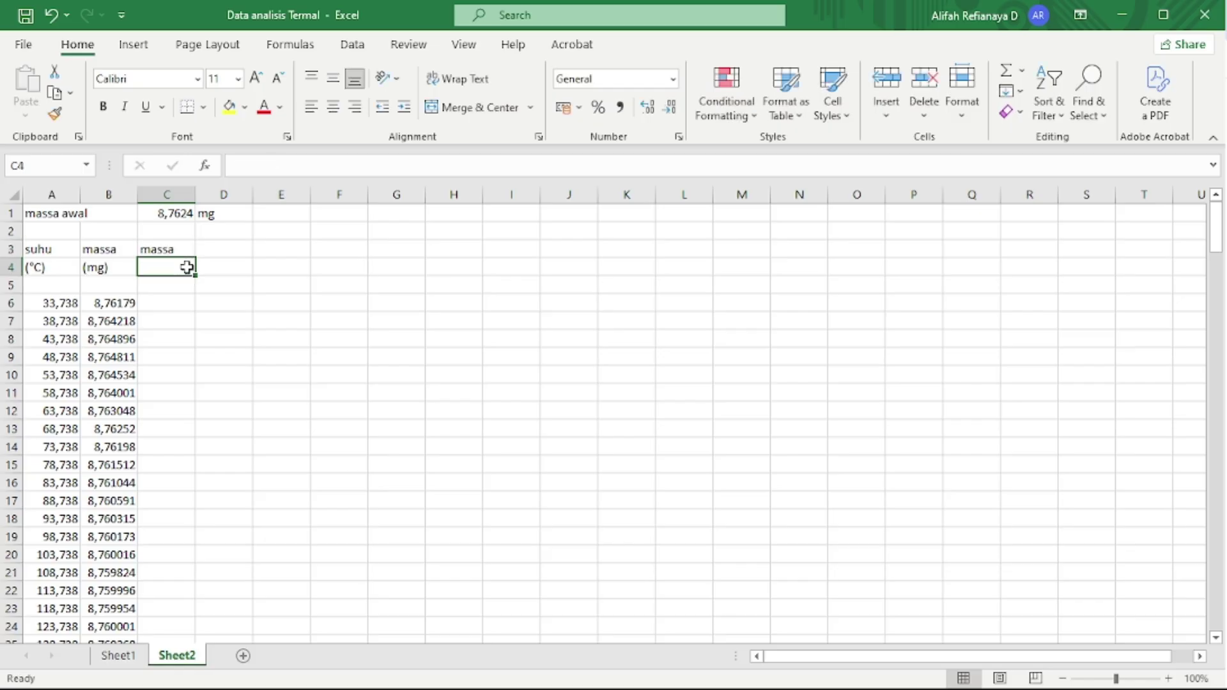
type("%")
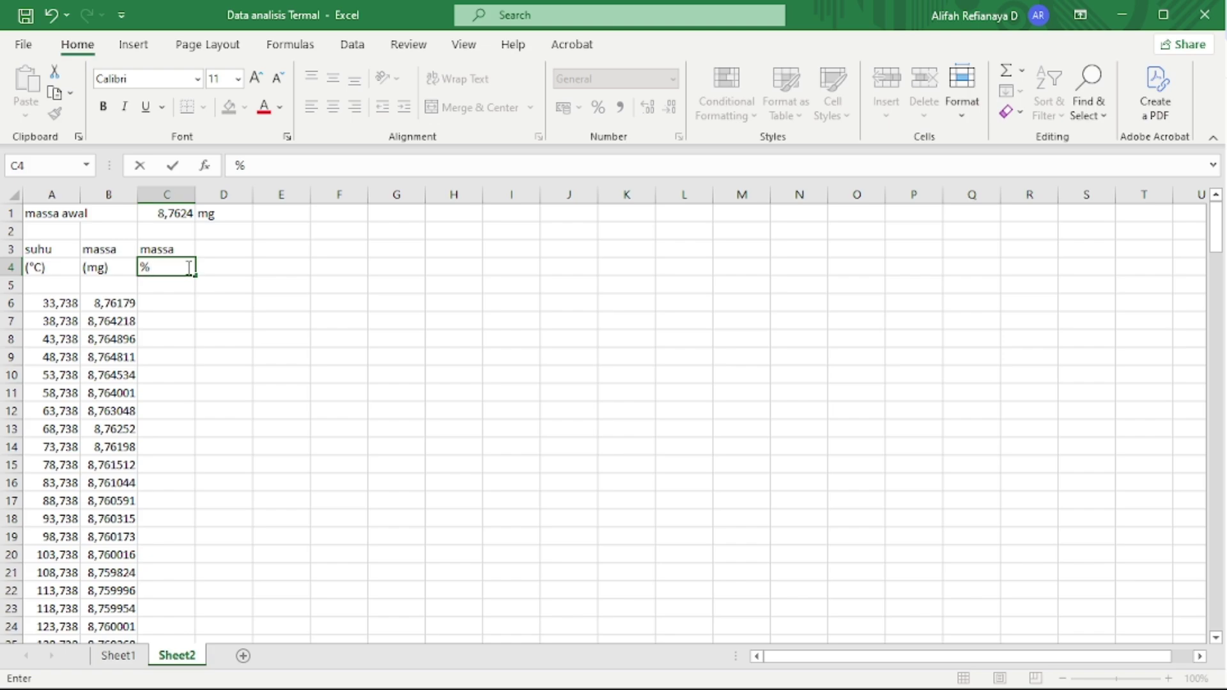
left_click(119, 307)
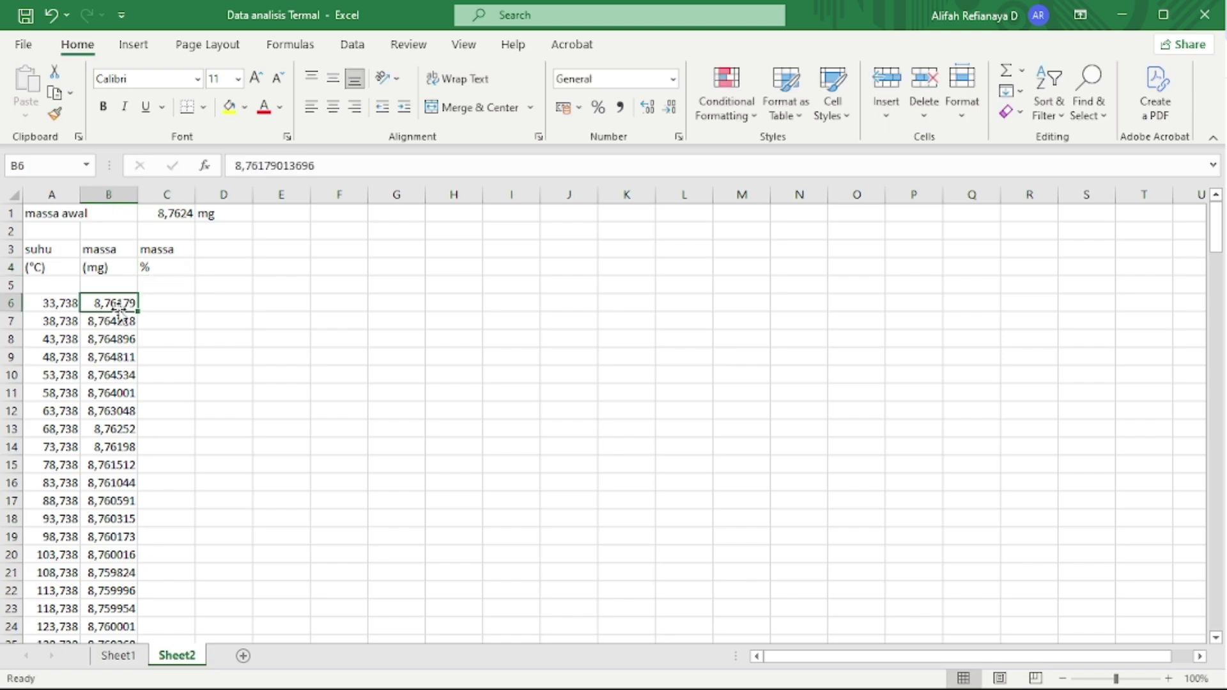
- Enter the formula =(B6/$C$1)*100 in C6 to express the first mass as a percentage of the initial mass
left_click(188, 217)
left_click(163, 307)
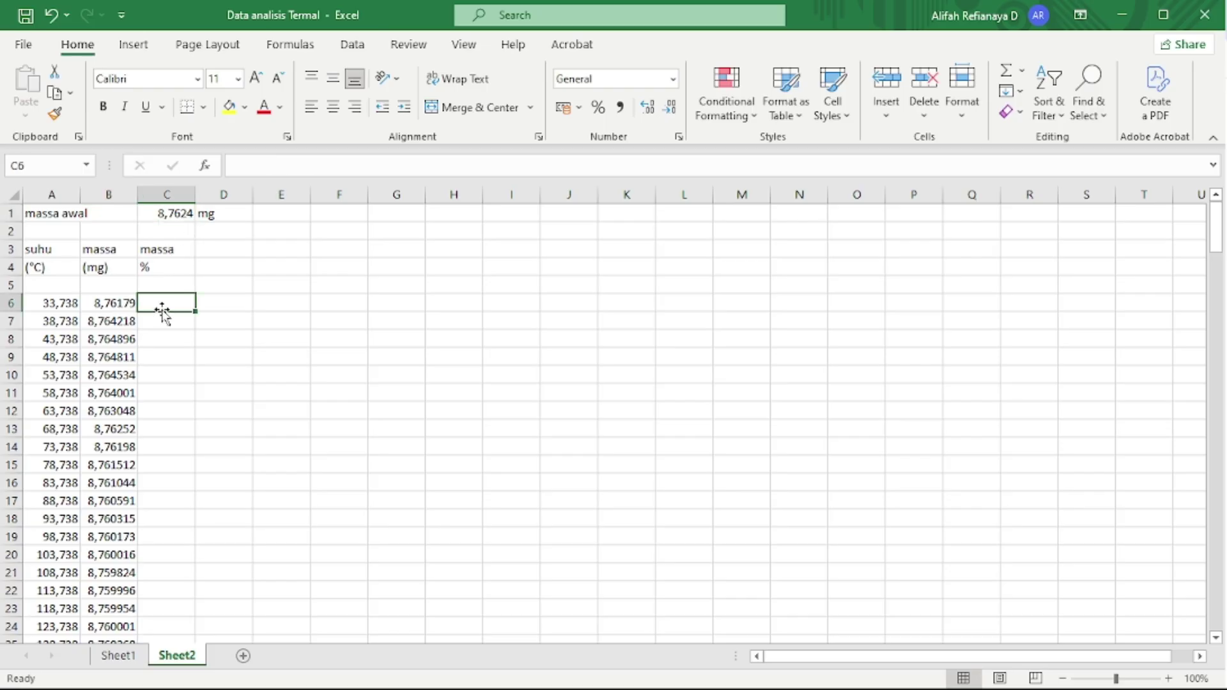
type("=")
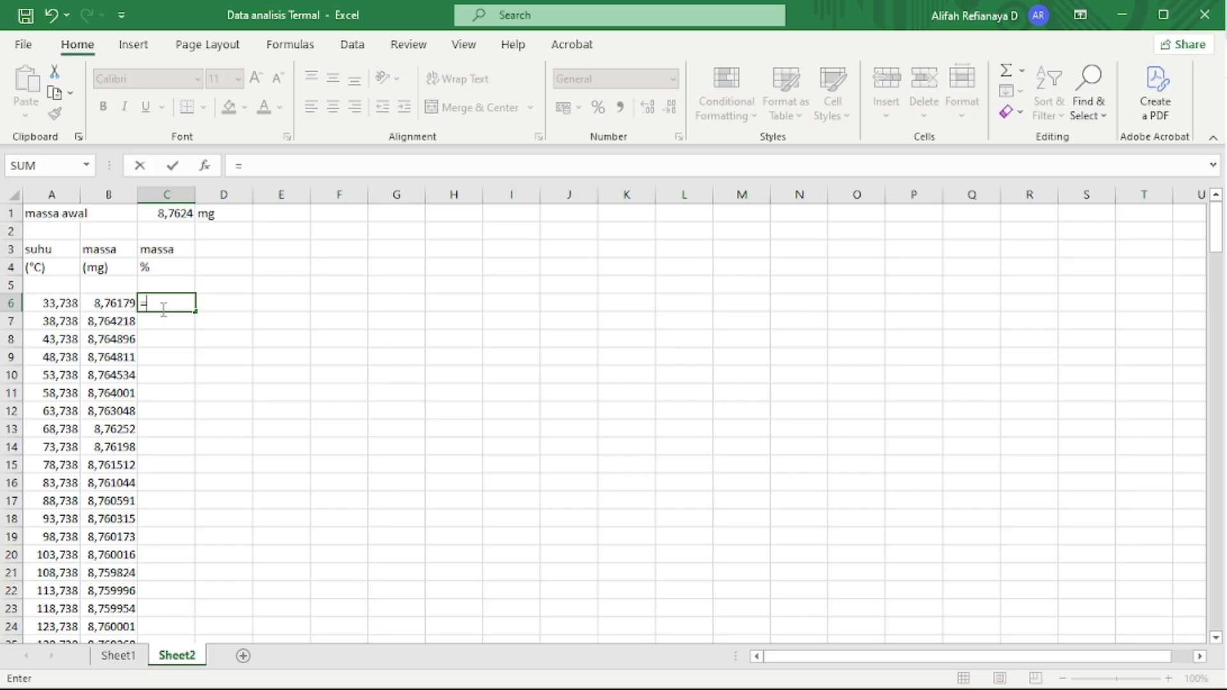
left_click(121, 303)
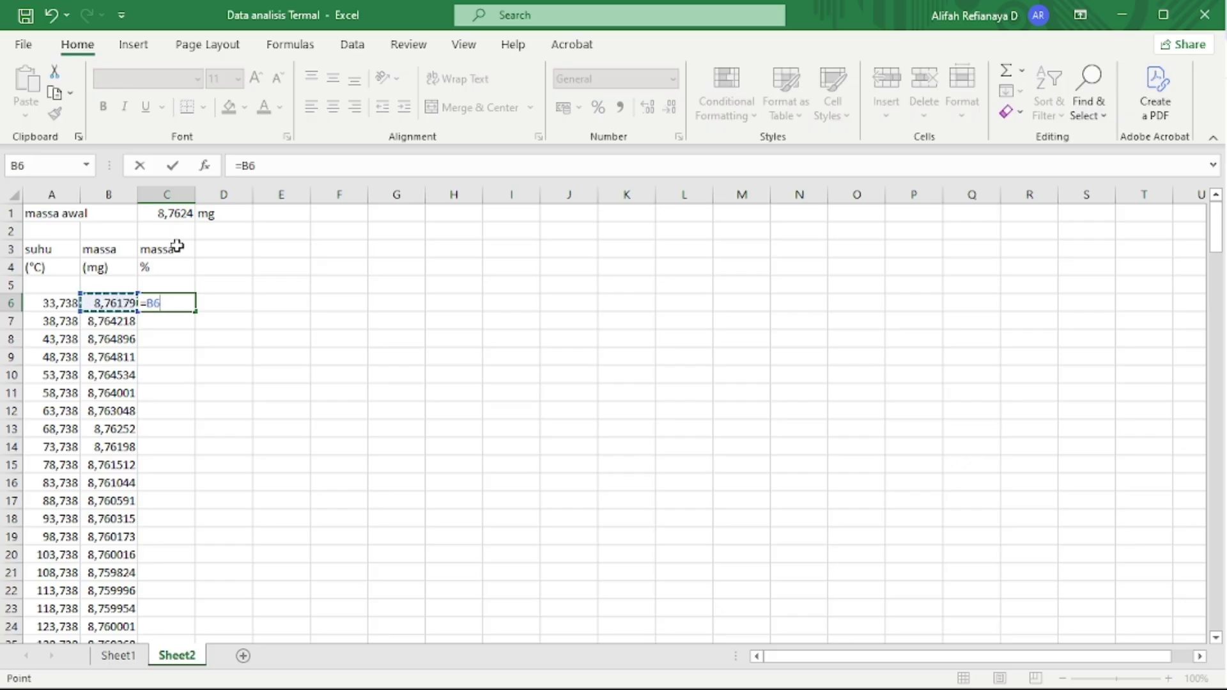
type("/")
left_click(184, 214)
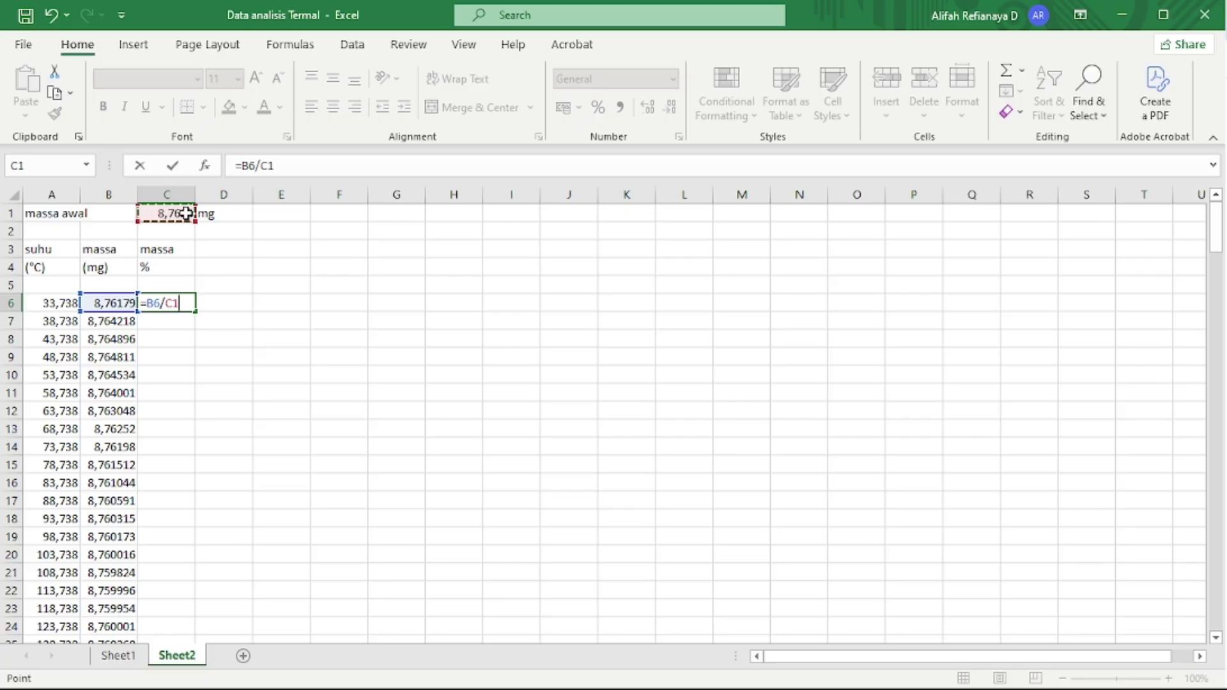
key("F4")
type("*")
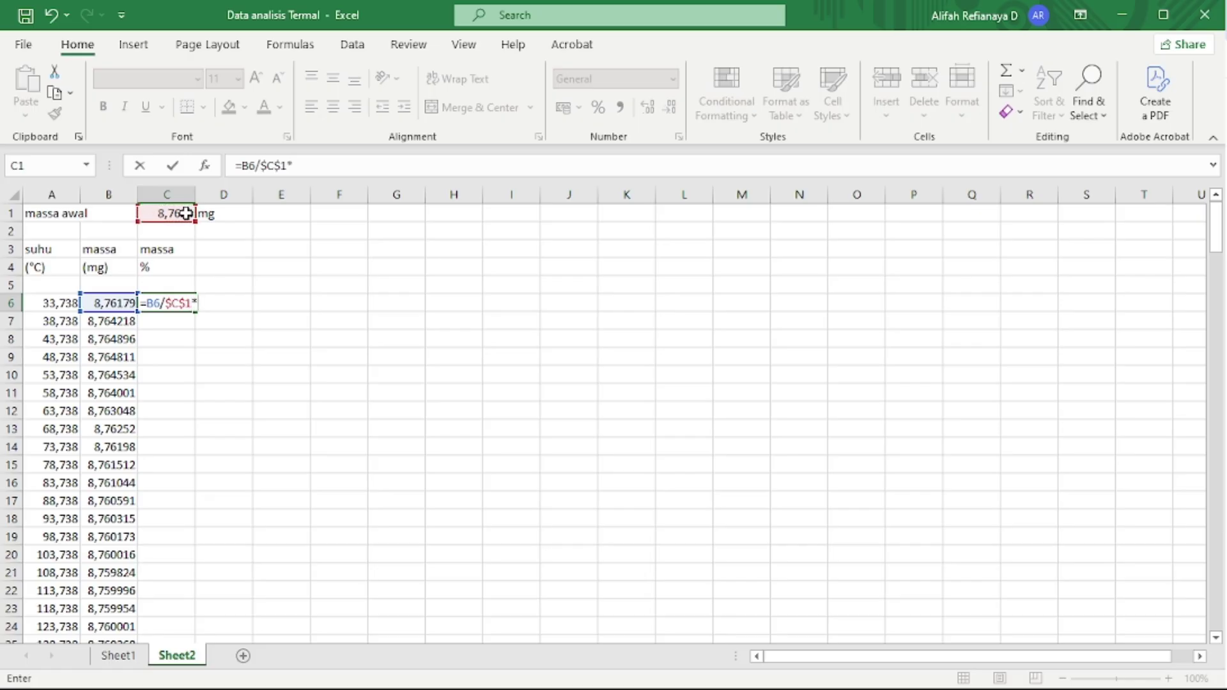
key("BackSpace")
type(")")
left_click(239, 165)
type("(")
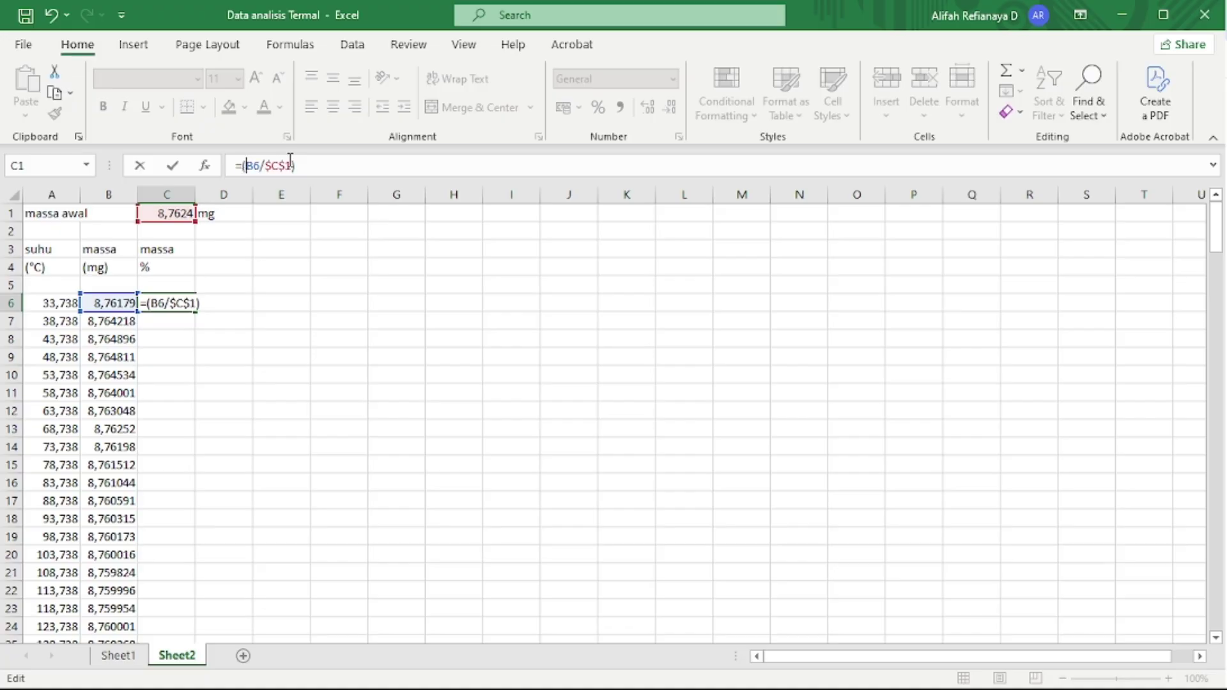
type("*100")
key("Return")
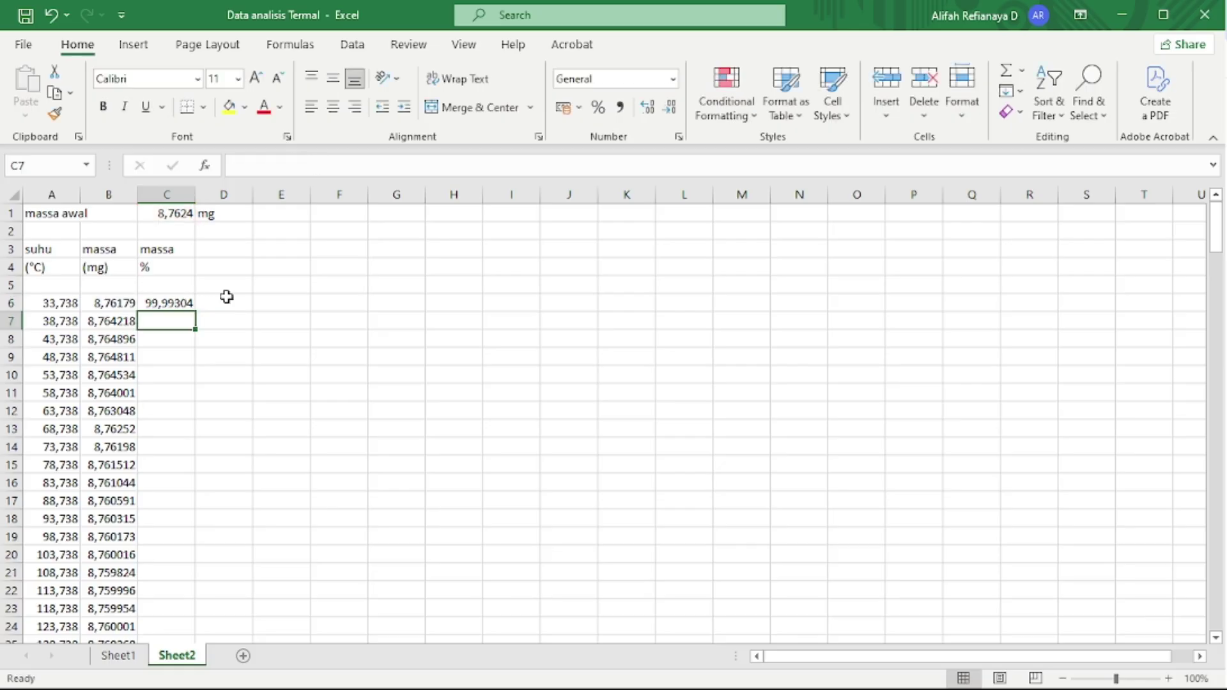
- Fill the mass percentage formula in C6 down to the last data row and autofit the width of column C
left_click(187, 304)
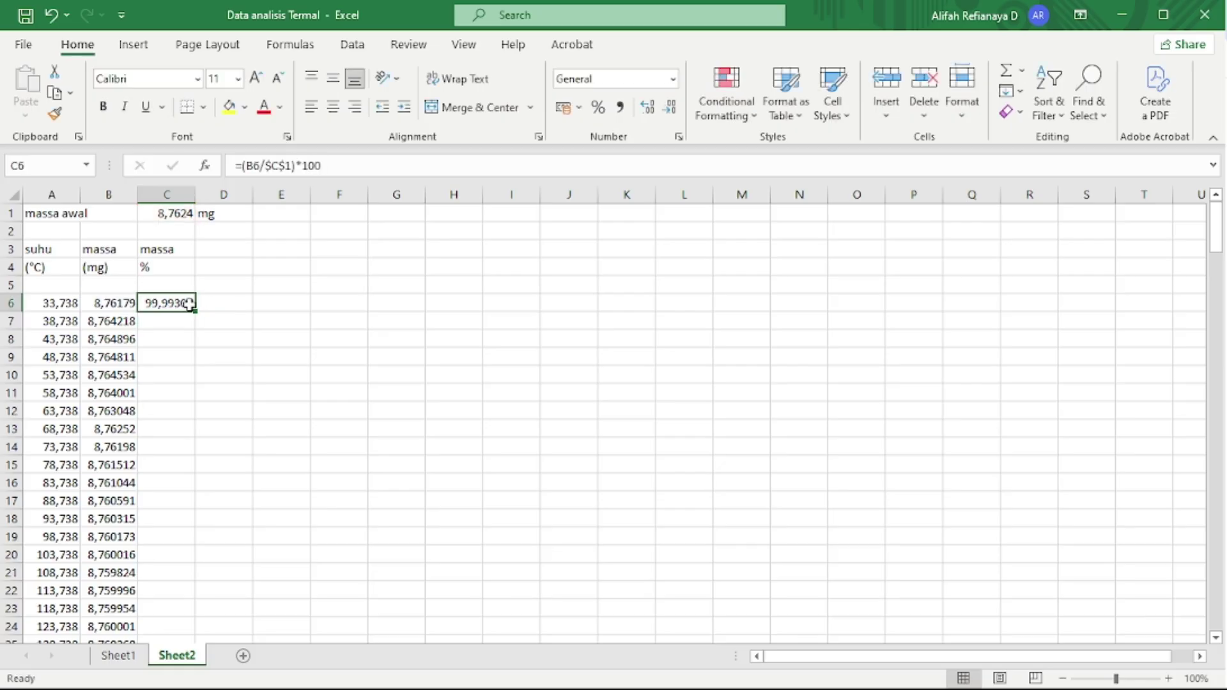
double_click(194, 311)
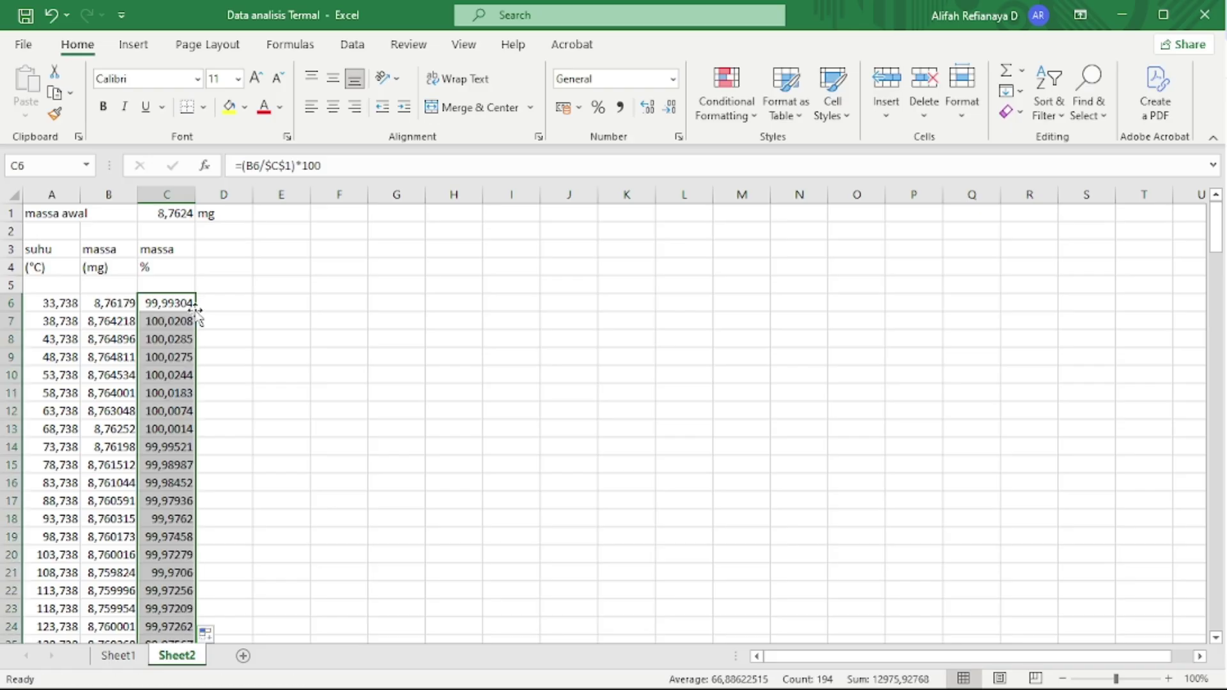
scroll(157, 422, "down", 5)
scroll(156, 422, "down", 20)
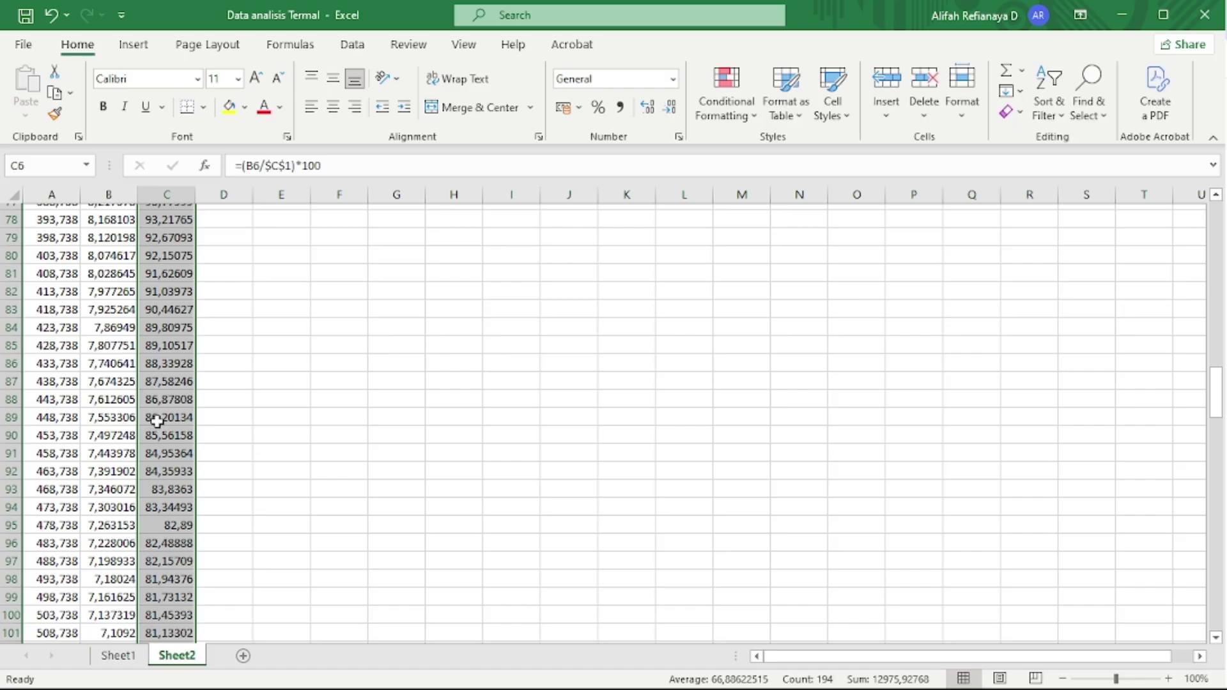
scroll(156, 421, "down", 10)
scroll(157, 422, "down", 13)
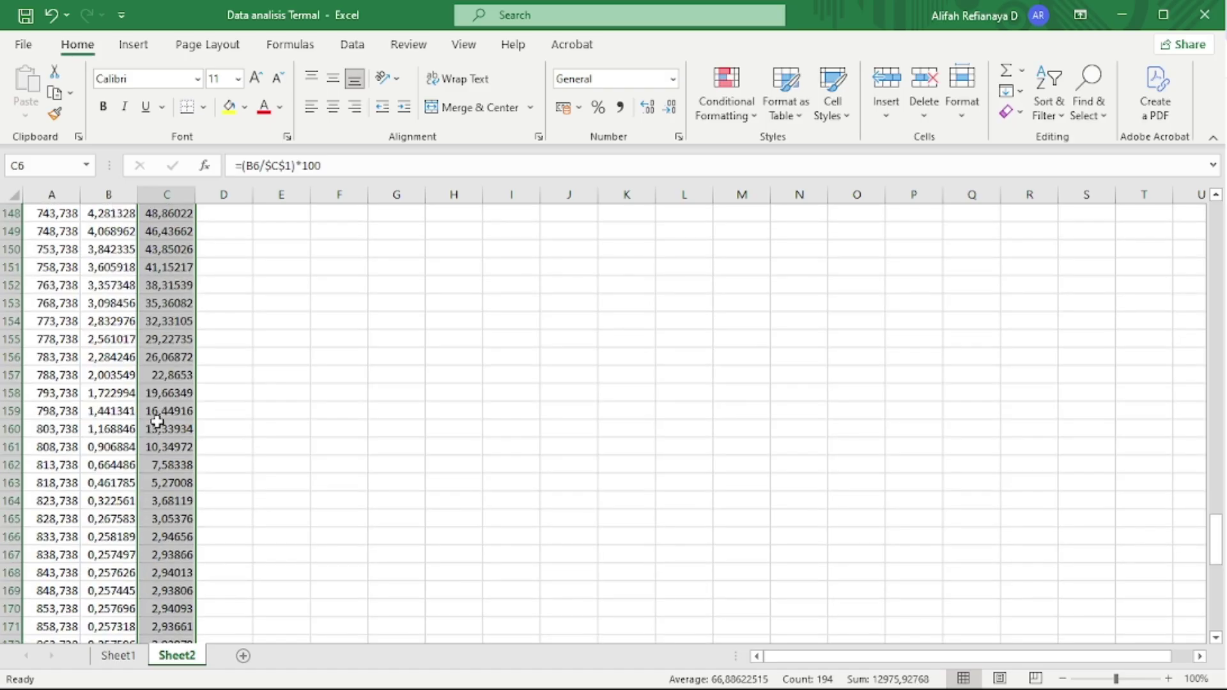
scroll(156, 422, "down", 8)
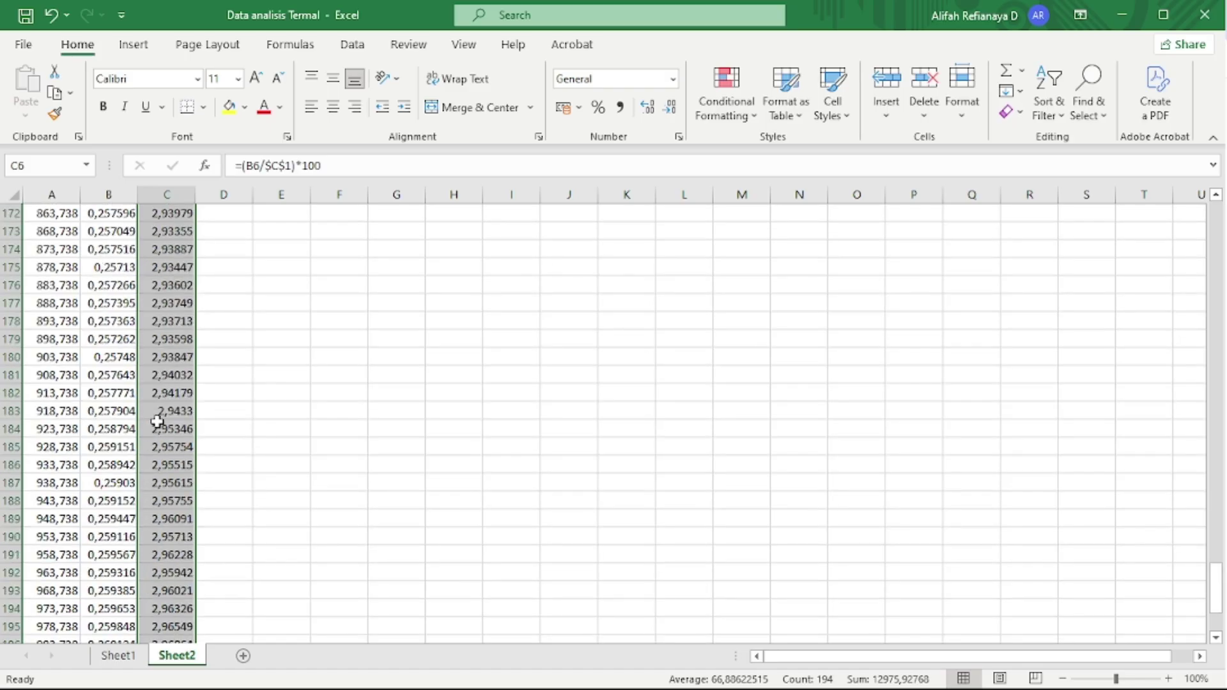
scroll(157, 422, "up", 20)
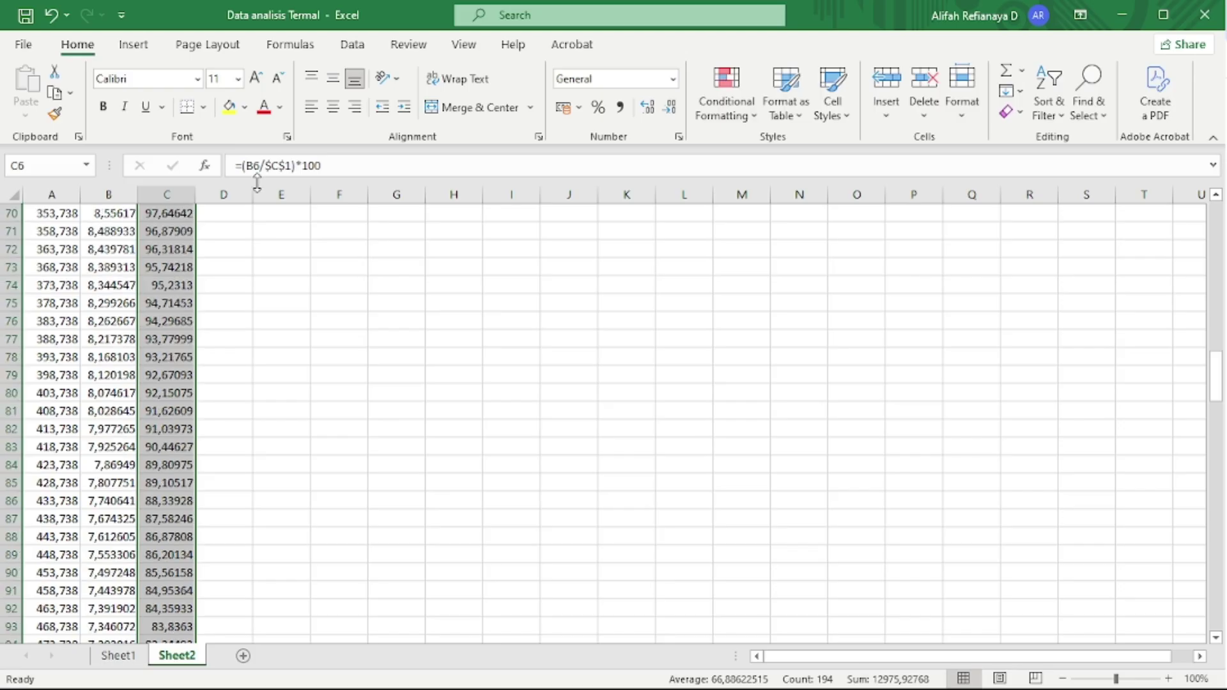
scroll(191, 205, "up", 20)
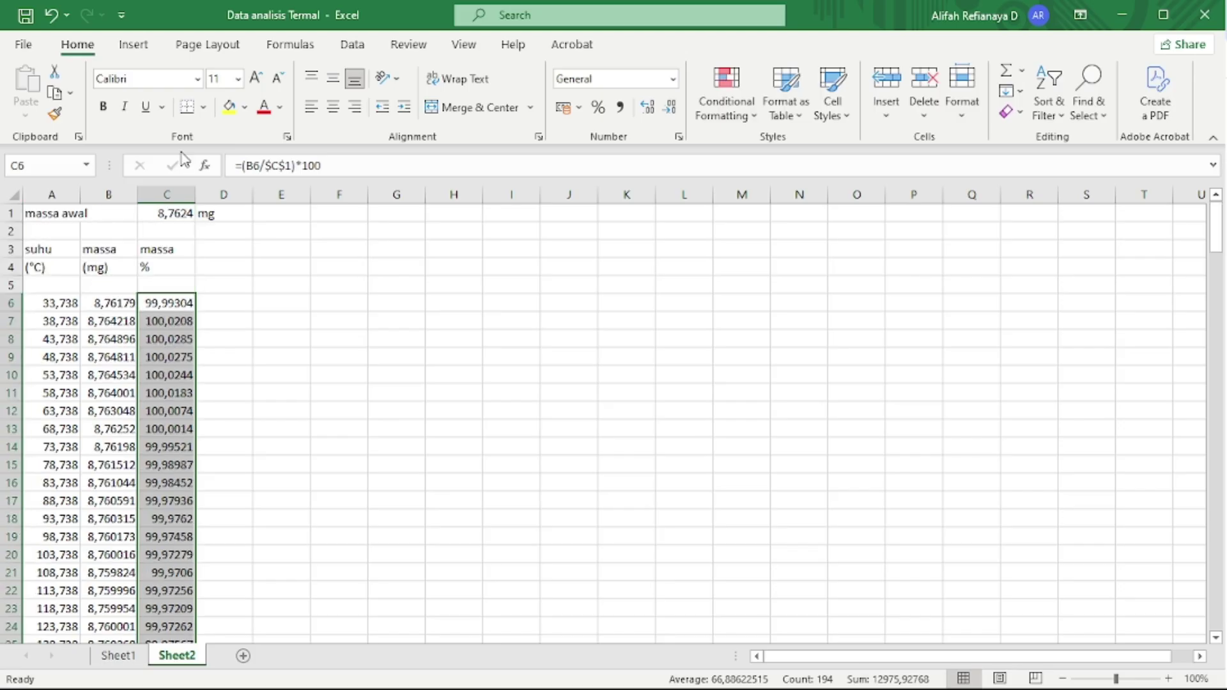
left_click(173, 192)
double_click(195, 195)
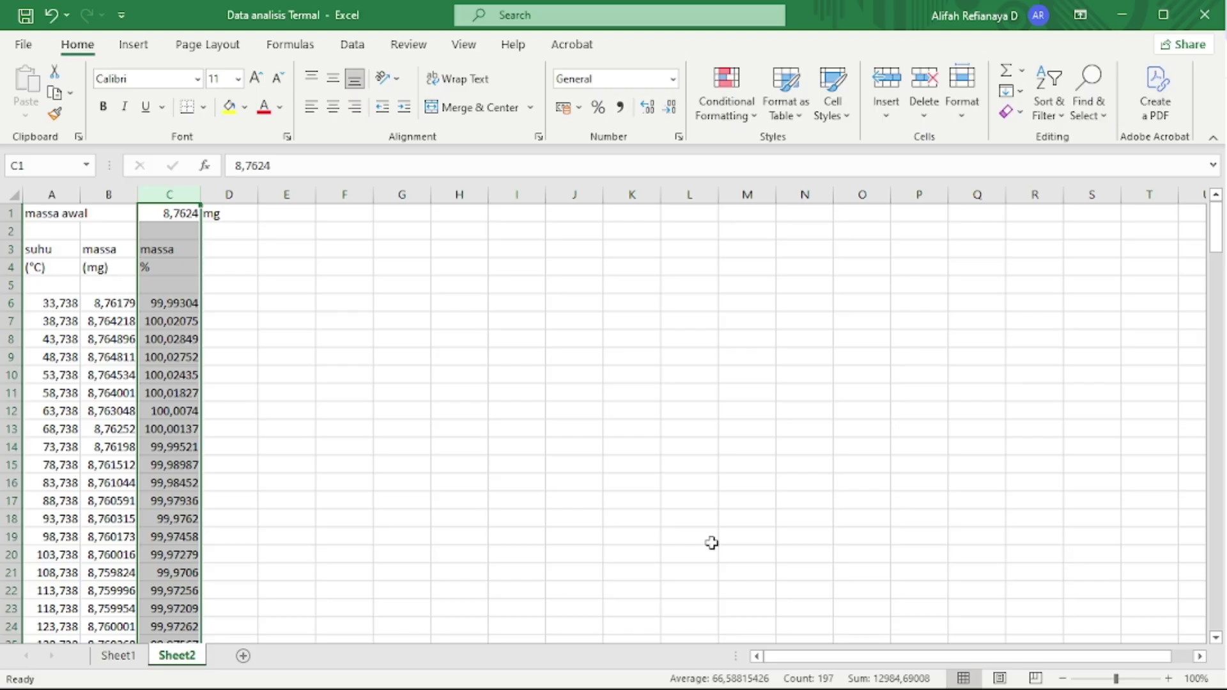
- Switch to Origin, plot the suhu and massa columns as a line graph, and move the graph window beside the worksheet
left_click(724, 676)
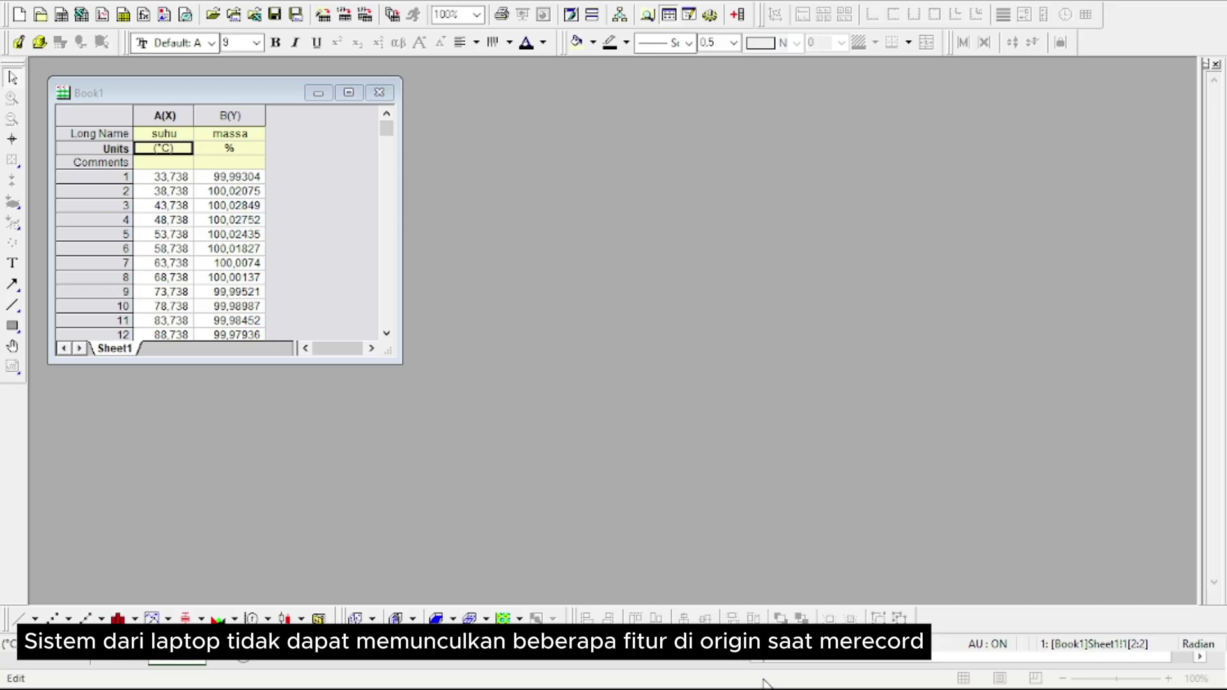
left_click(181, 216)
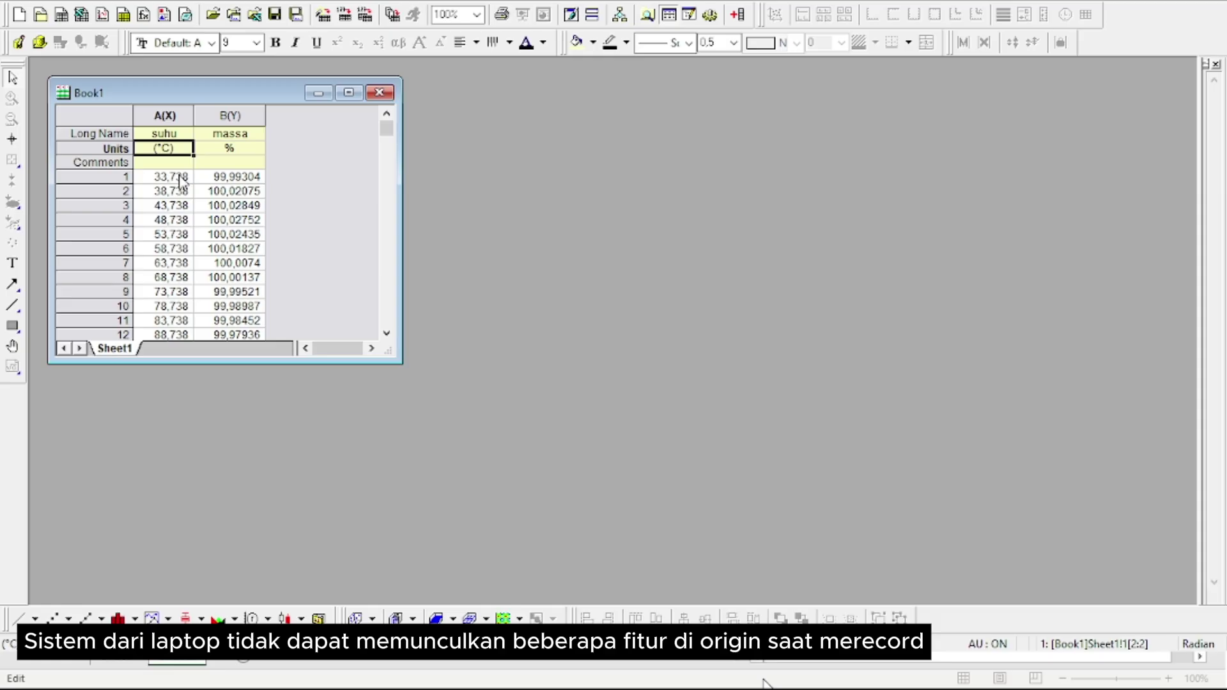
left_click_drag(165, 115, 230, 115)
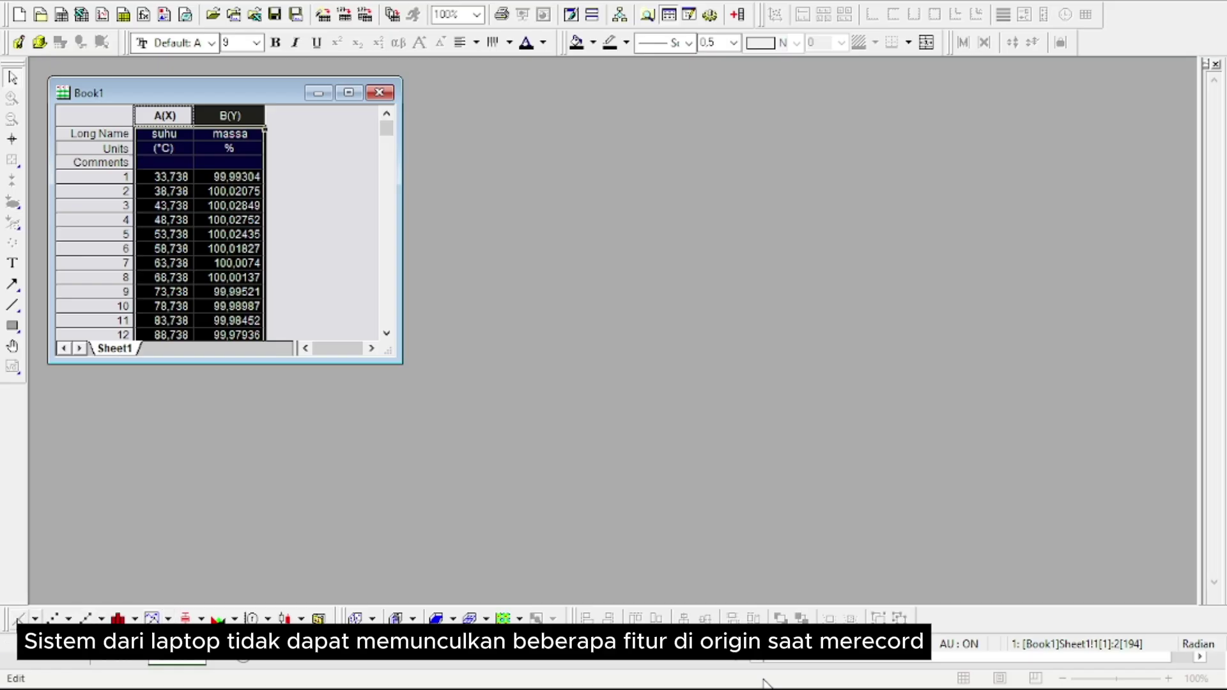
left_click(18, 619)
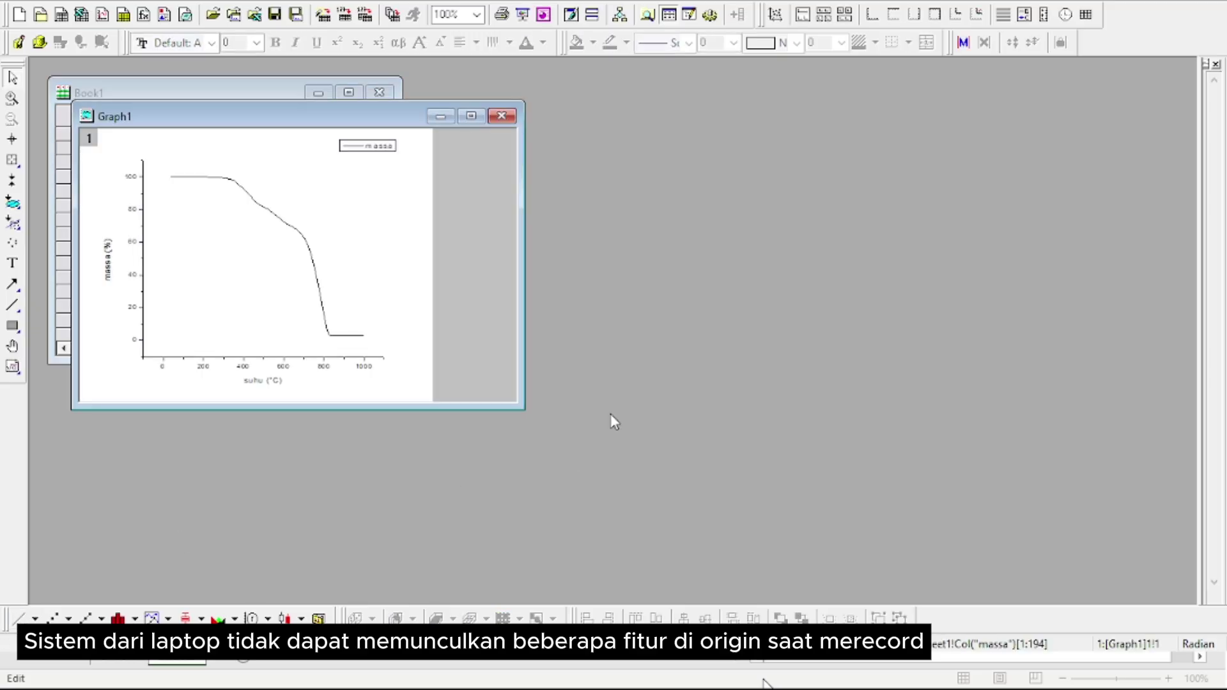
left_click_drag(324, 108, 777, 133)
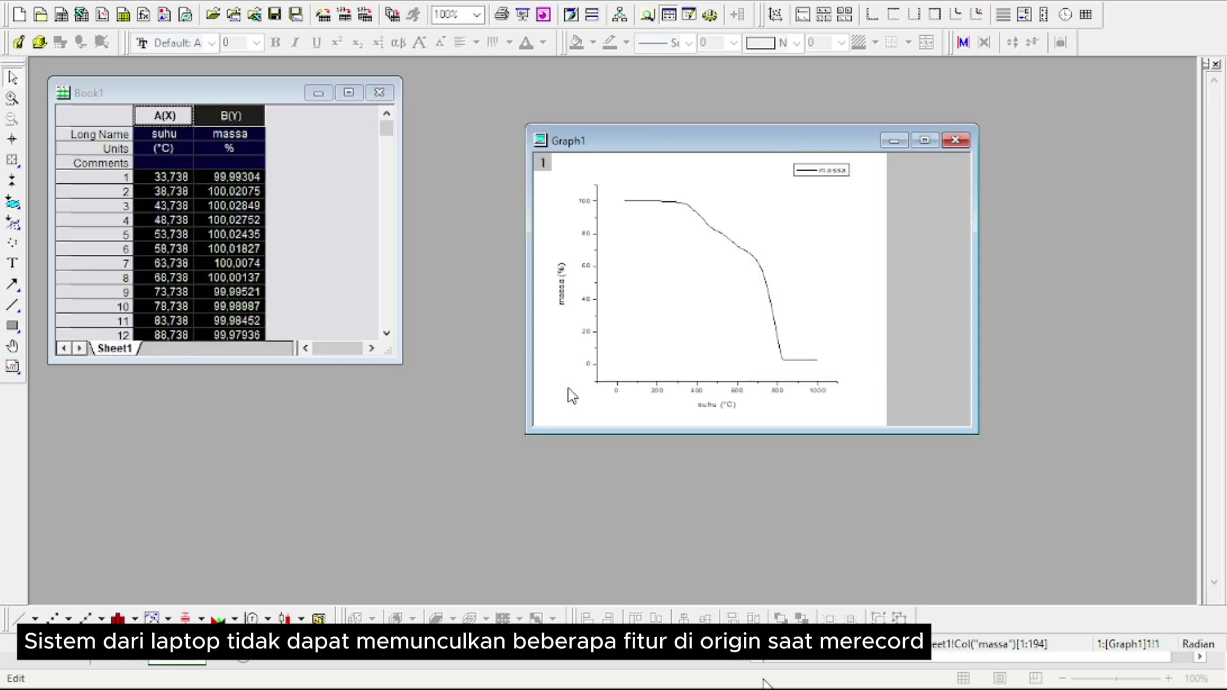
- Set both the suhu and massa axes of the graph to start at 0, and move the graph window farther from the worksheet
double_click(616, 391)
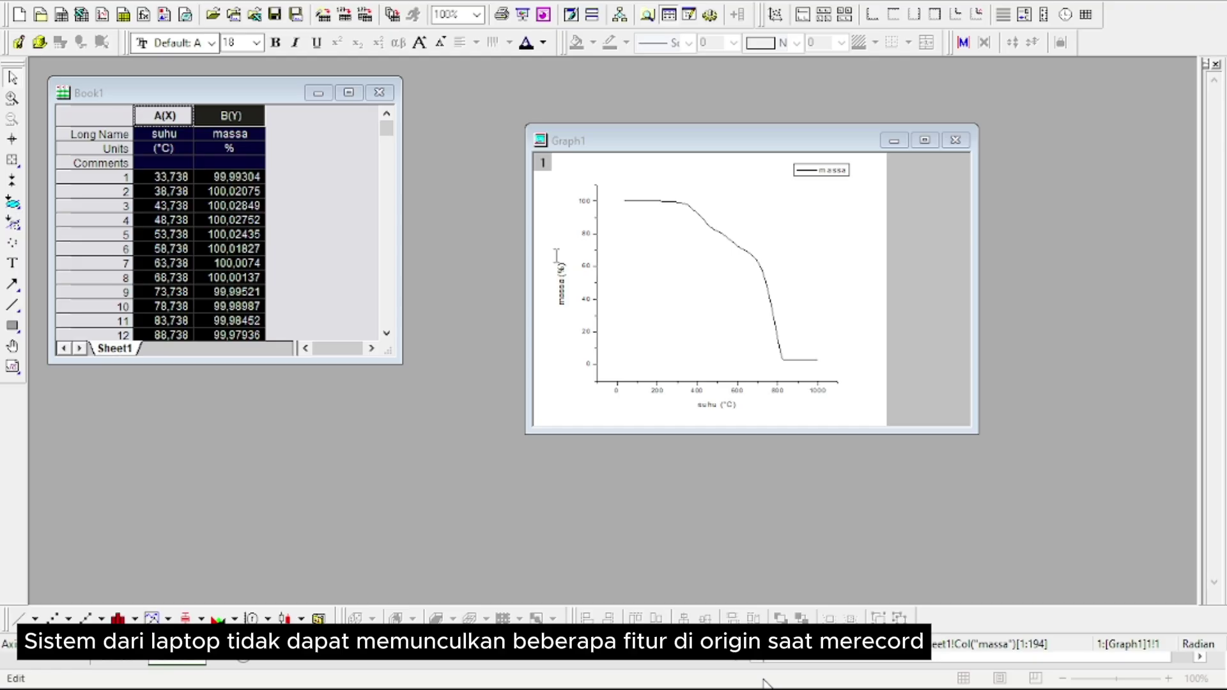
left_click(625, 443)
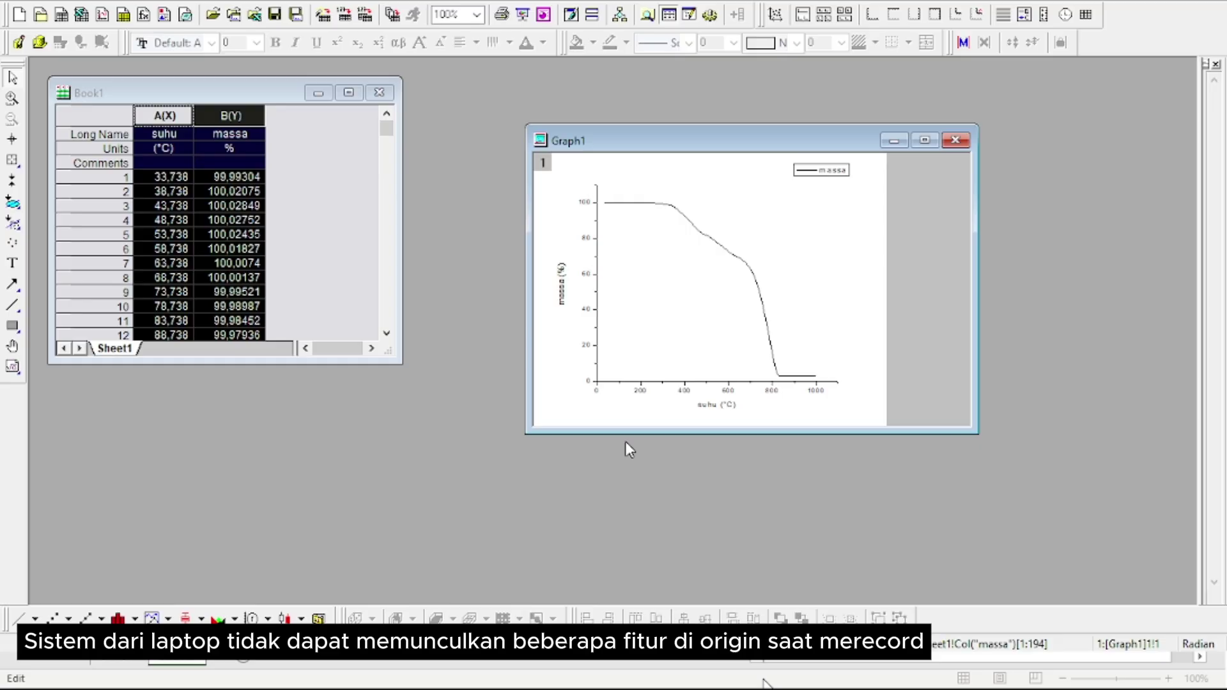
left_click(586, 345)
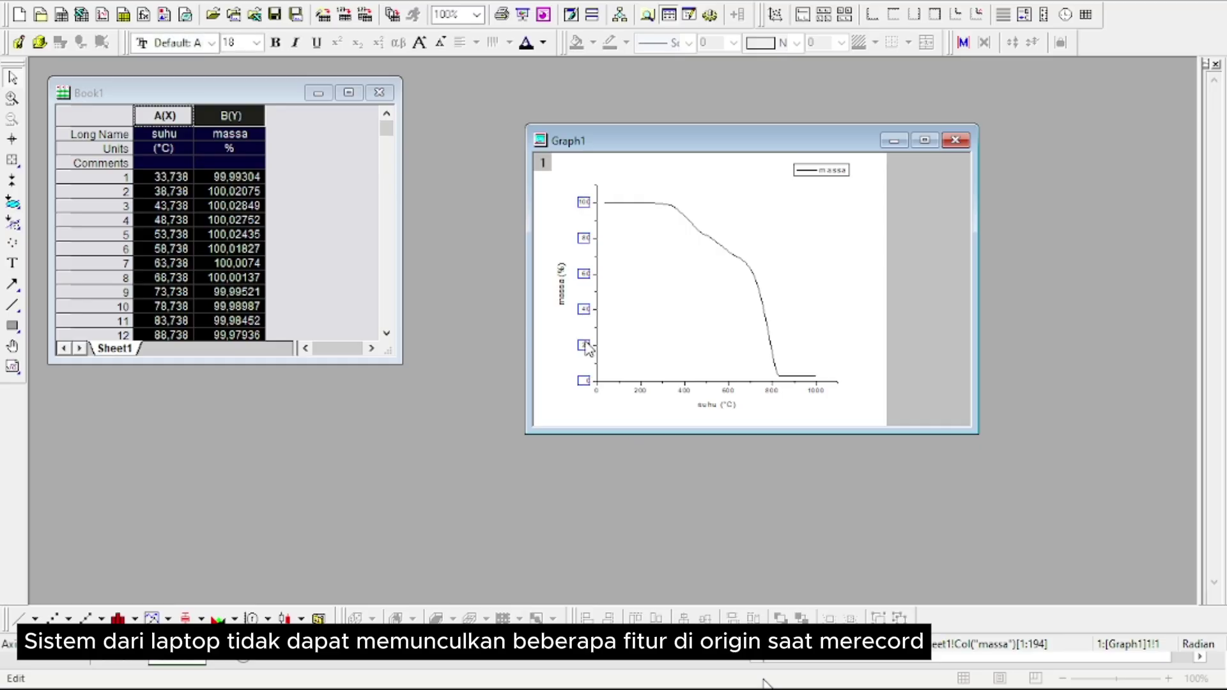
left_click(498, 305)
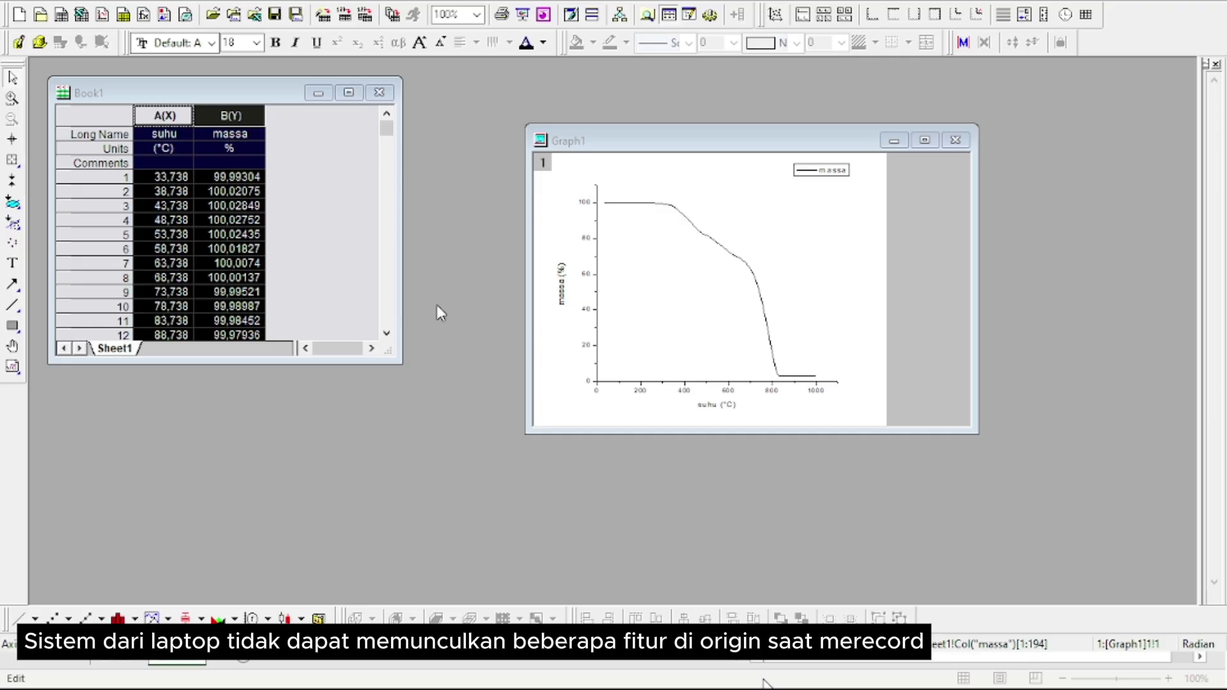
left_click(642, 440)
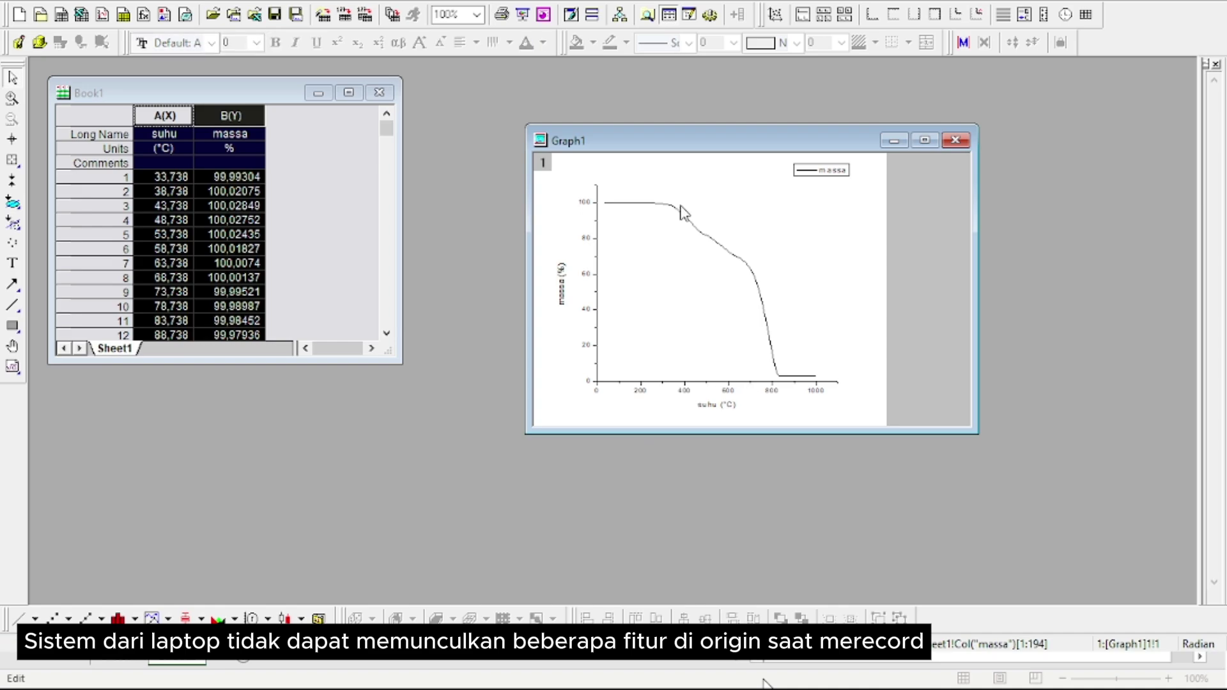
left_click_drag(706, 147, 878, 87)
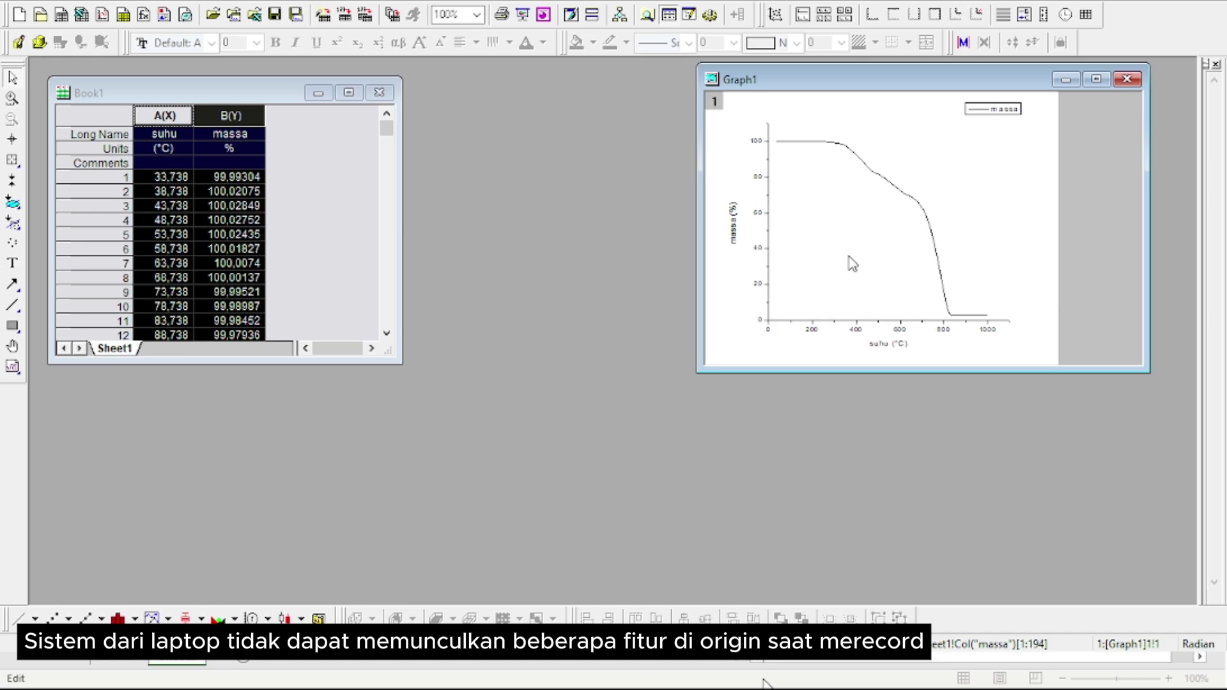
- Calculate the first derivative of massa with respect to suhu into a new worksheet column
left_click(186, 114)
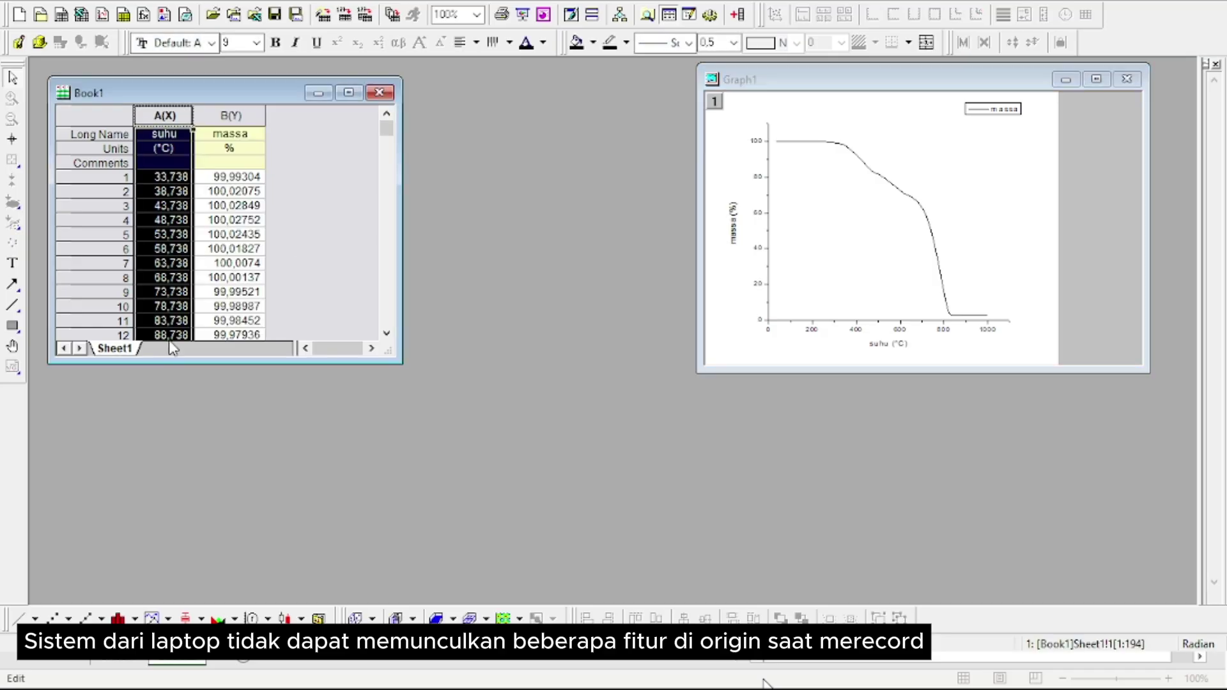
left_click(238, 116)
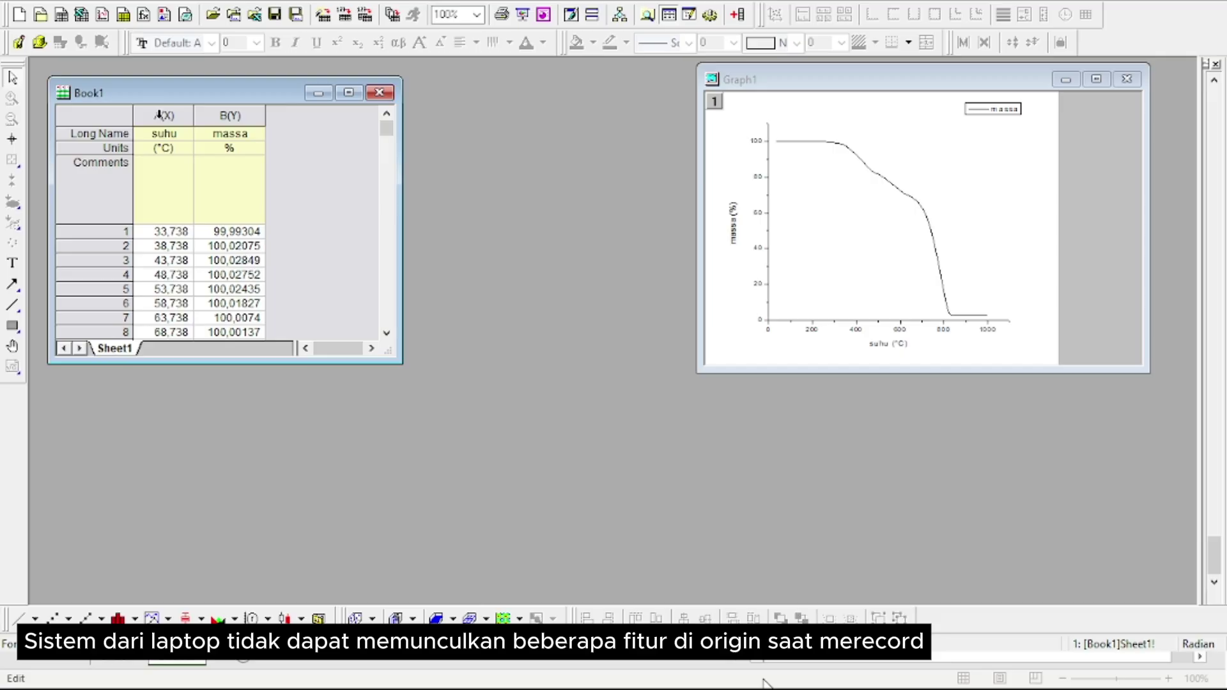
left_click_drag(159, 115, 200, 121)
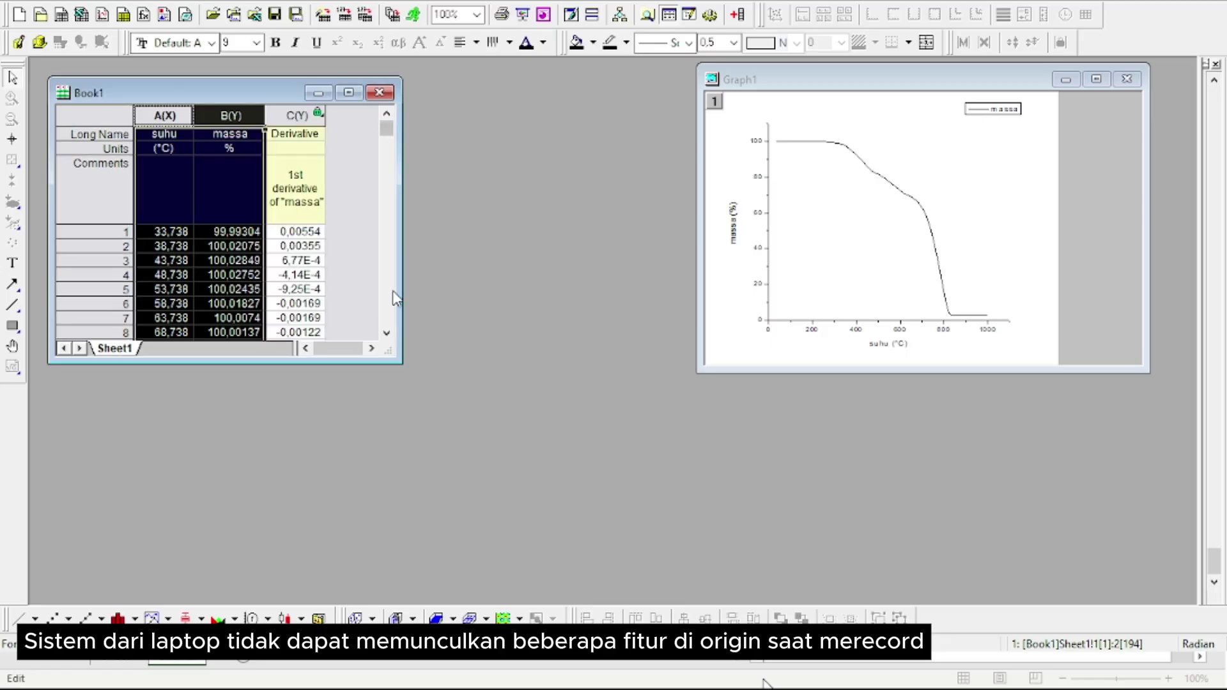
left_click(295, 203)
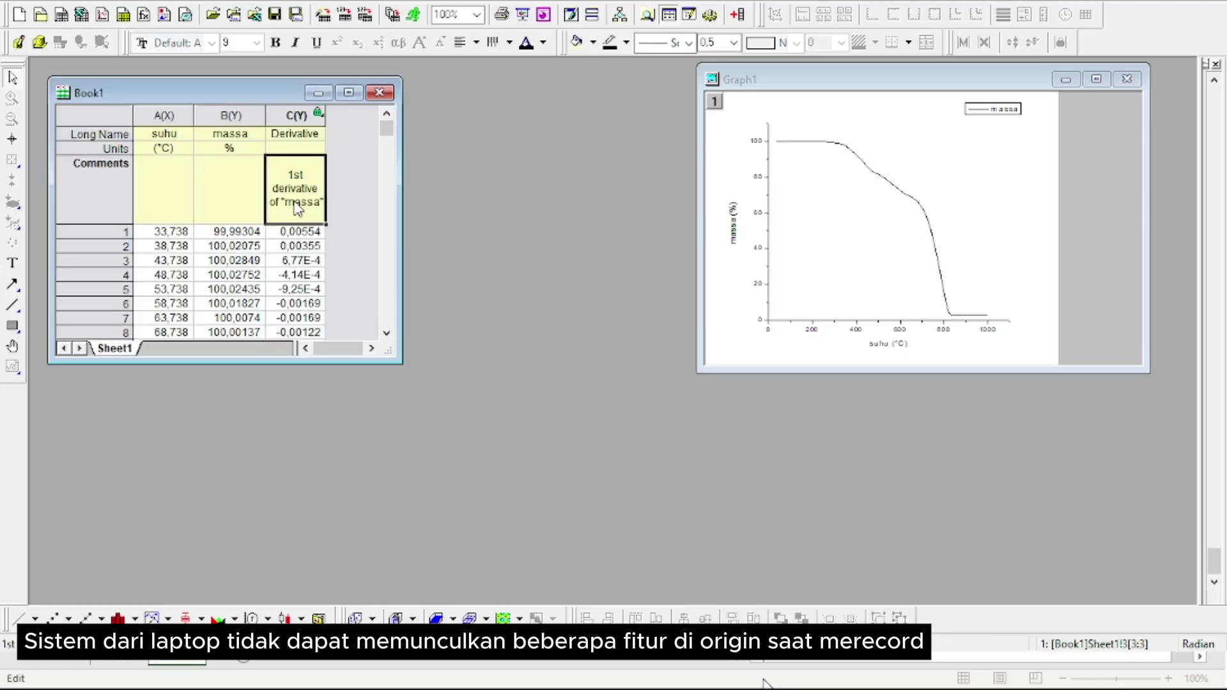
- Widen the Derivative Y1 column and plot it against suhu as a line graph placed beside the worksheet
left_click(313, 115)
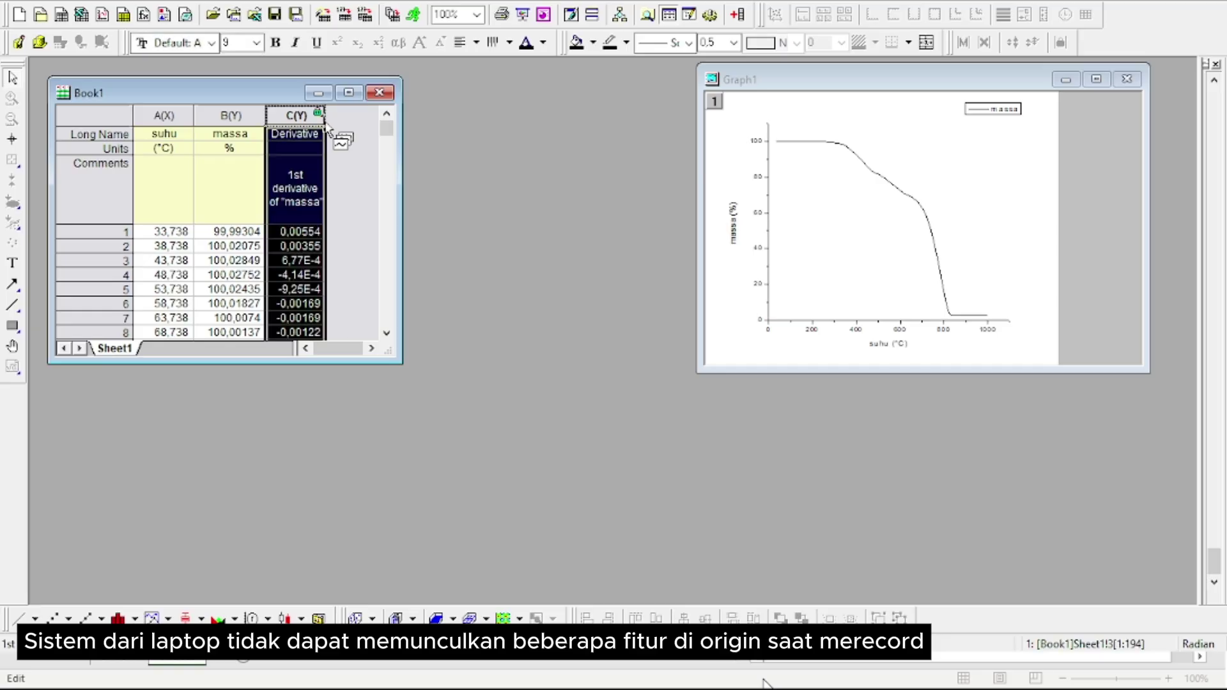
left_click_drag(321, 116, 338, 124)
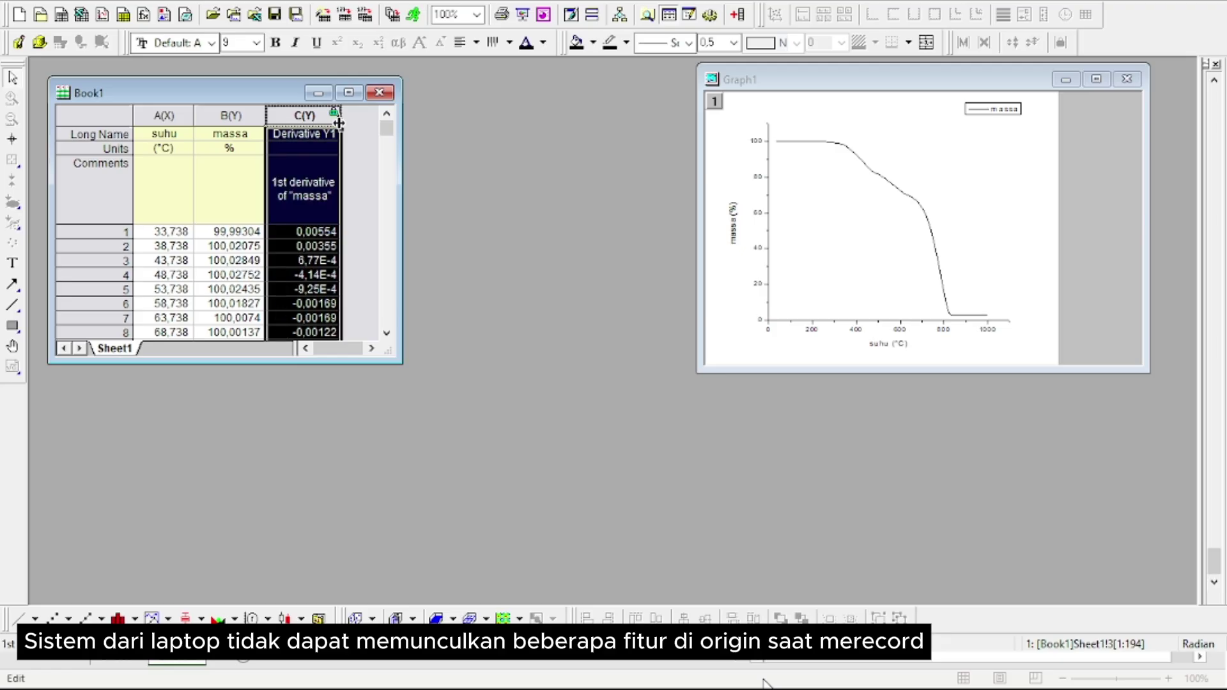
left_click(165, 116)
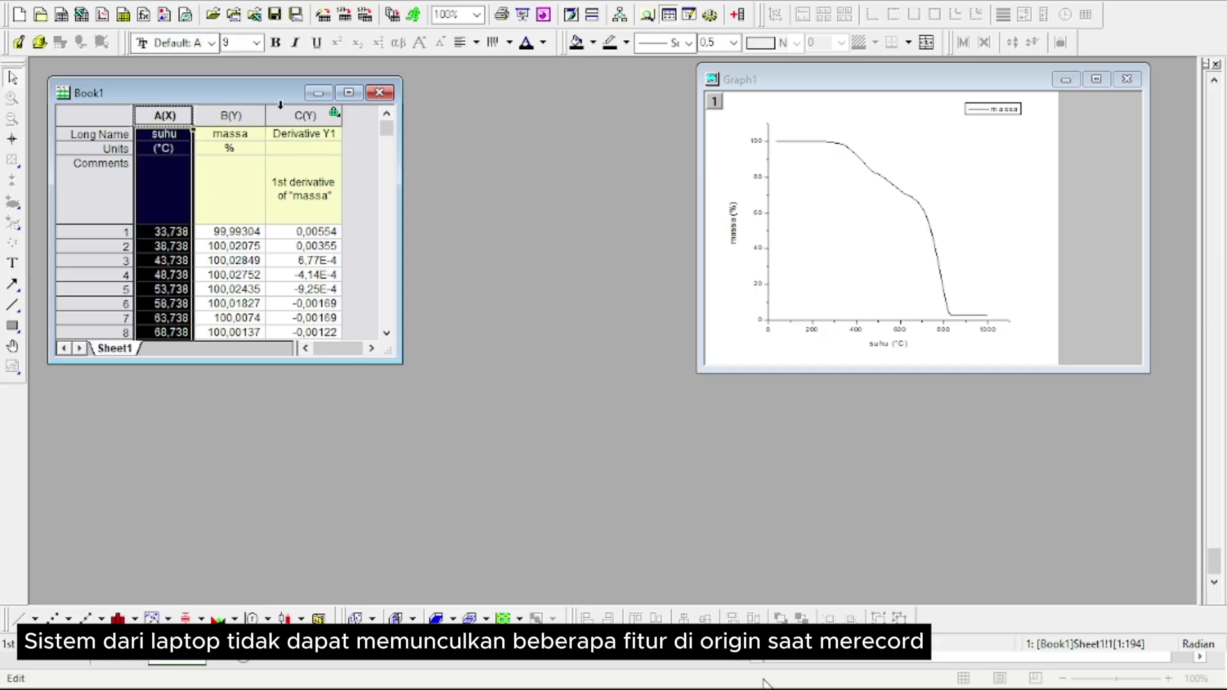
left_click(306, 115, "ctrl")
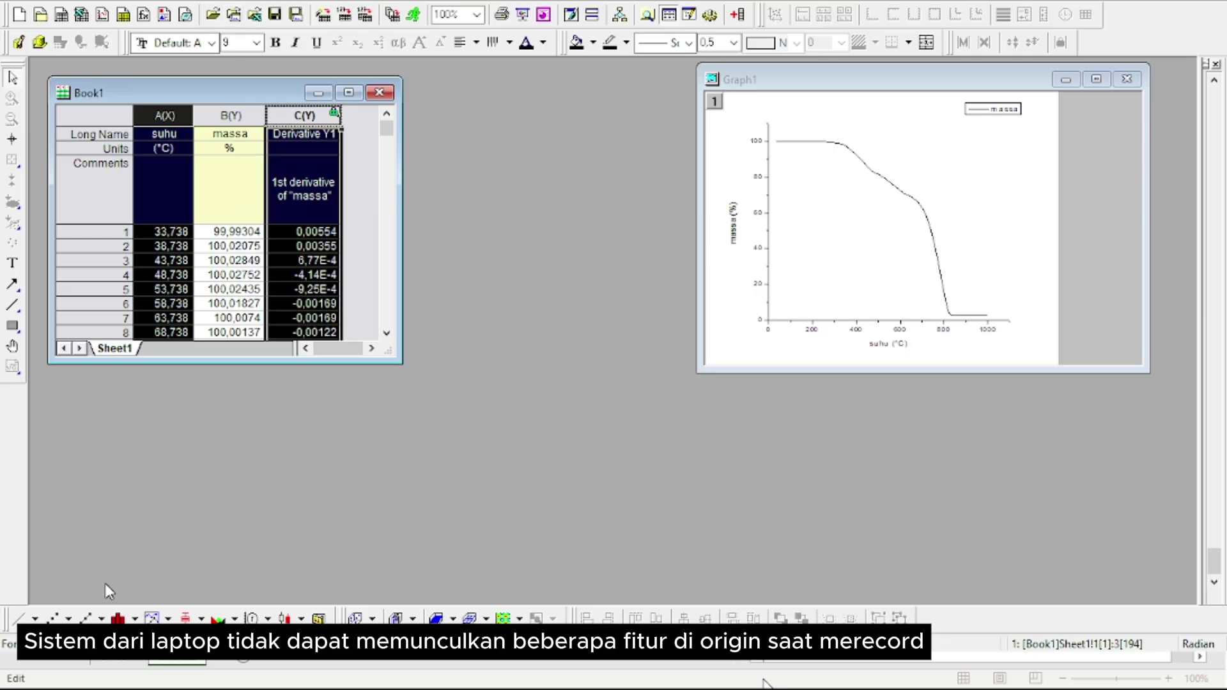
left_click(19, 618)
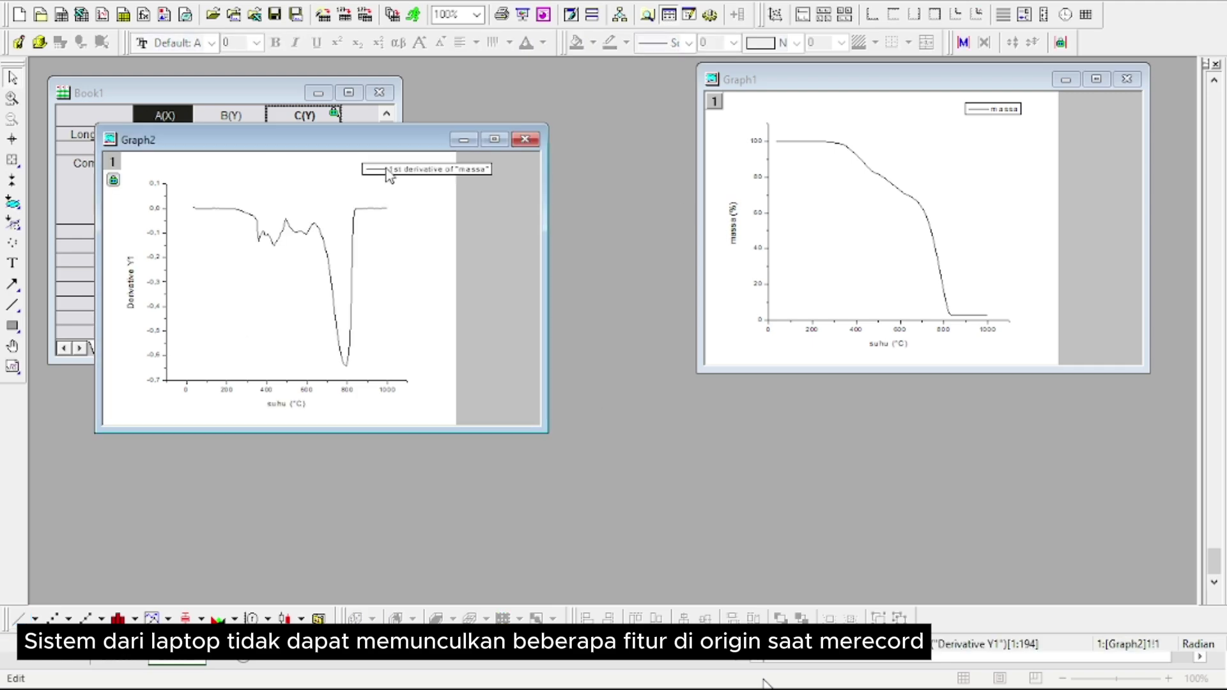
left_click_drag(377, 146, 758, 87)
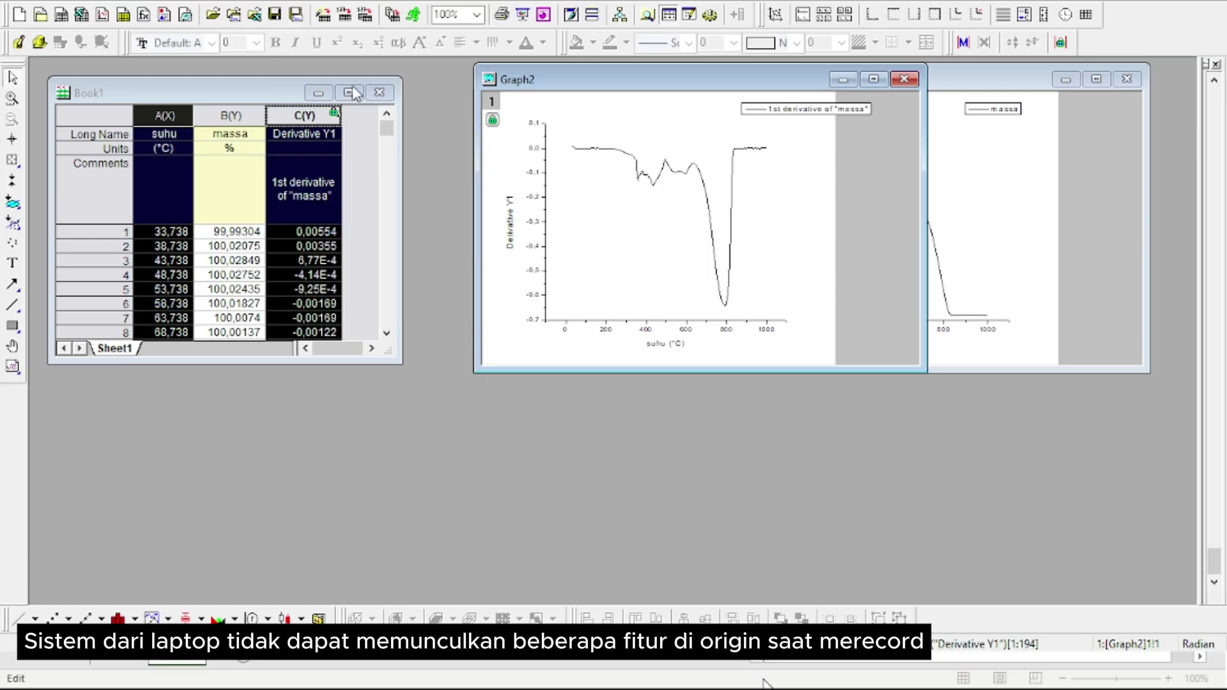
- Smooth the derivative curve with a 5-point Savitzky-Golay filter and shift its graph window closer to the worksheet
left_click(379, 93)
left_click(380, 93)
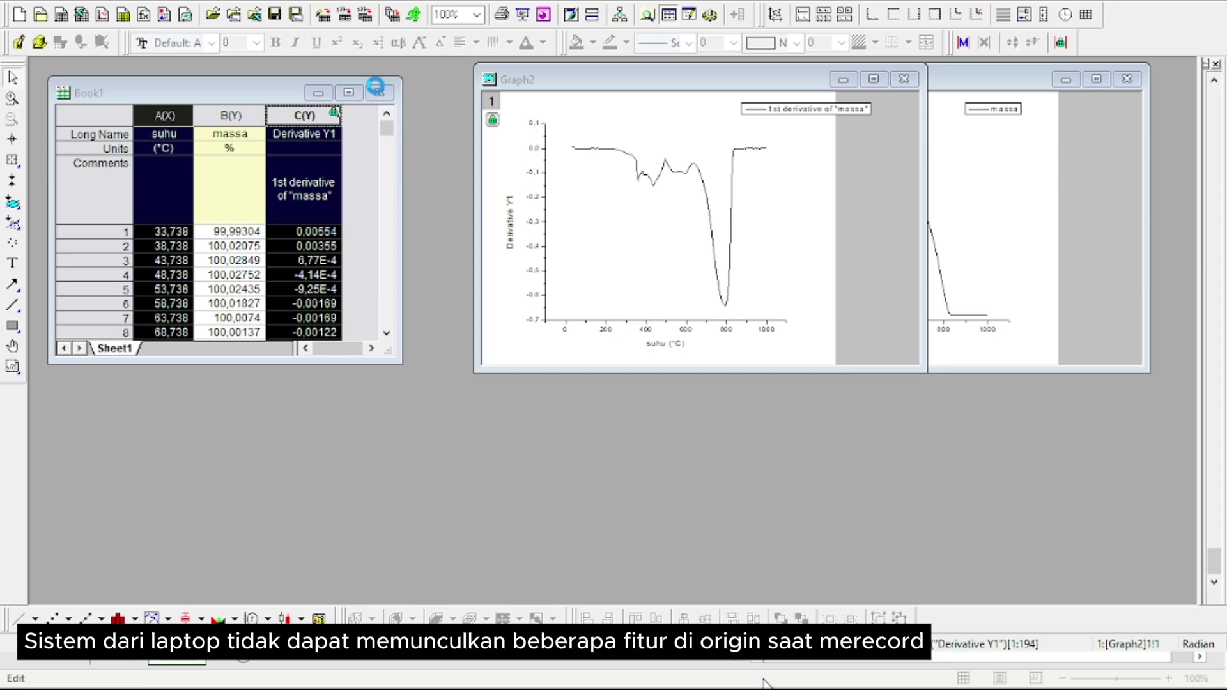
left_click(546, 485)
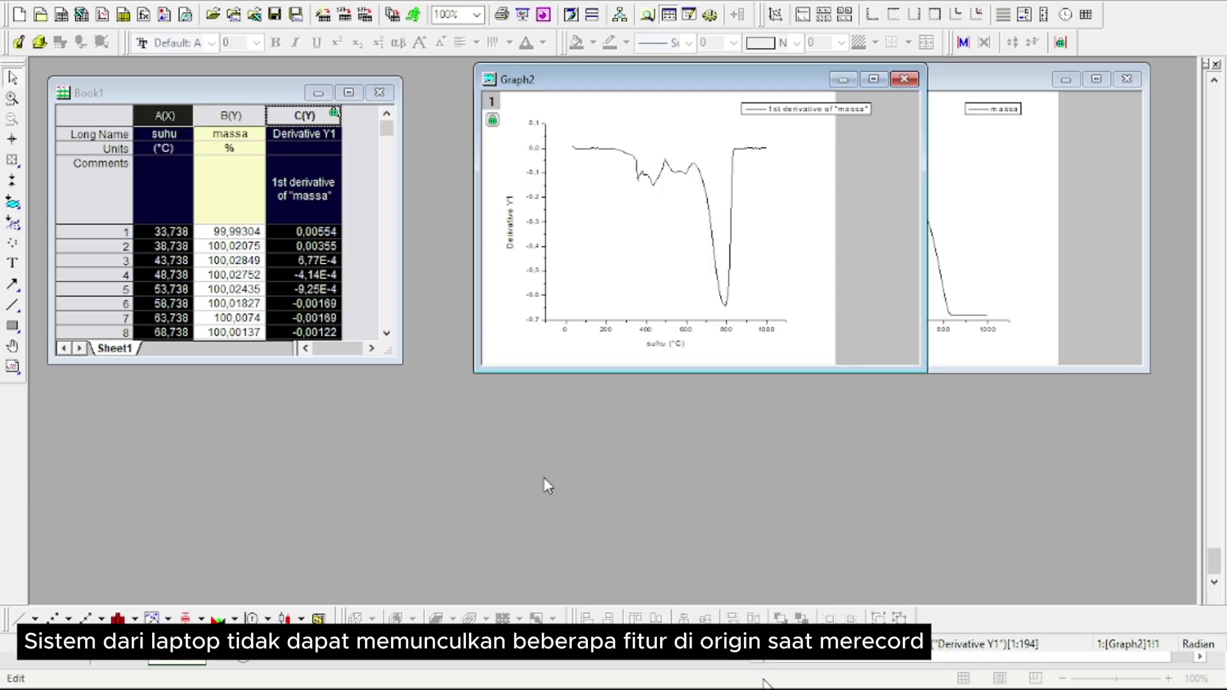
left_click_drag(665, 87, 607, 79)
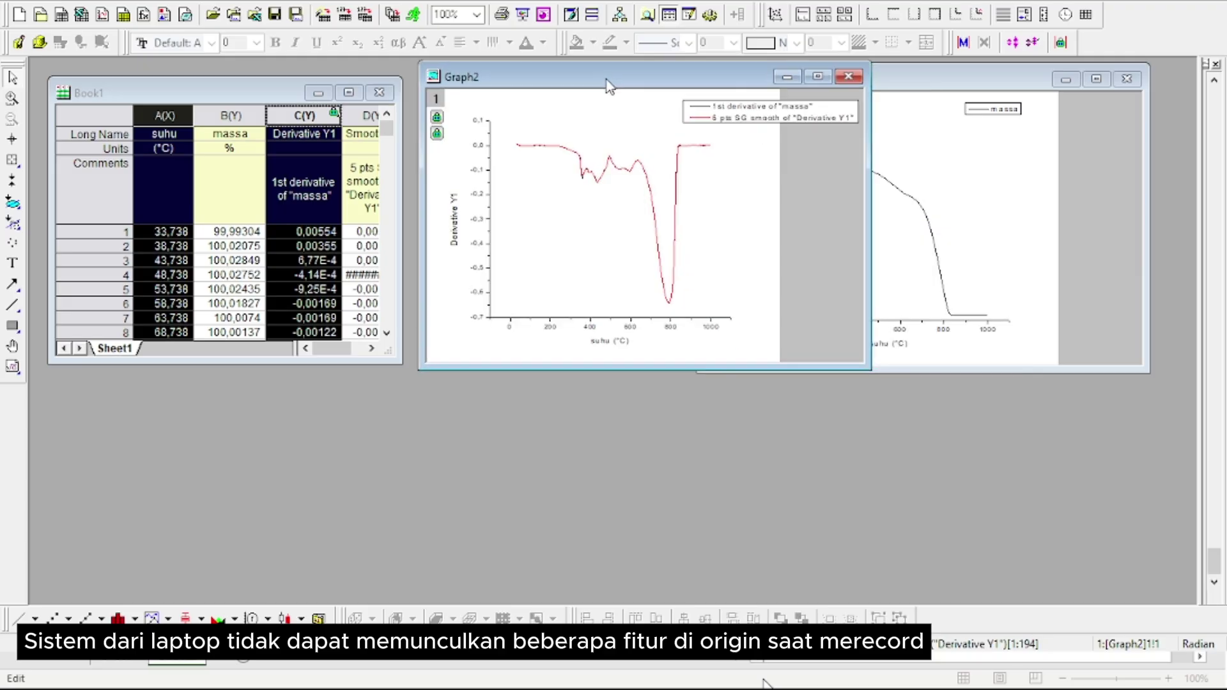
- Inspect the original and smoothed derivative curves at full size, and move the restored graph window clear of the worksheet
left_click(764, 681)
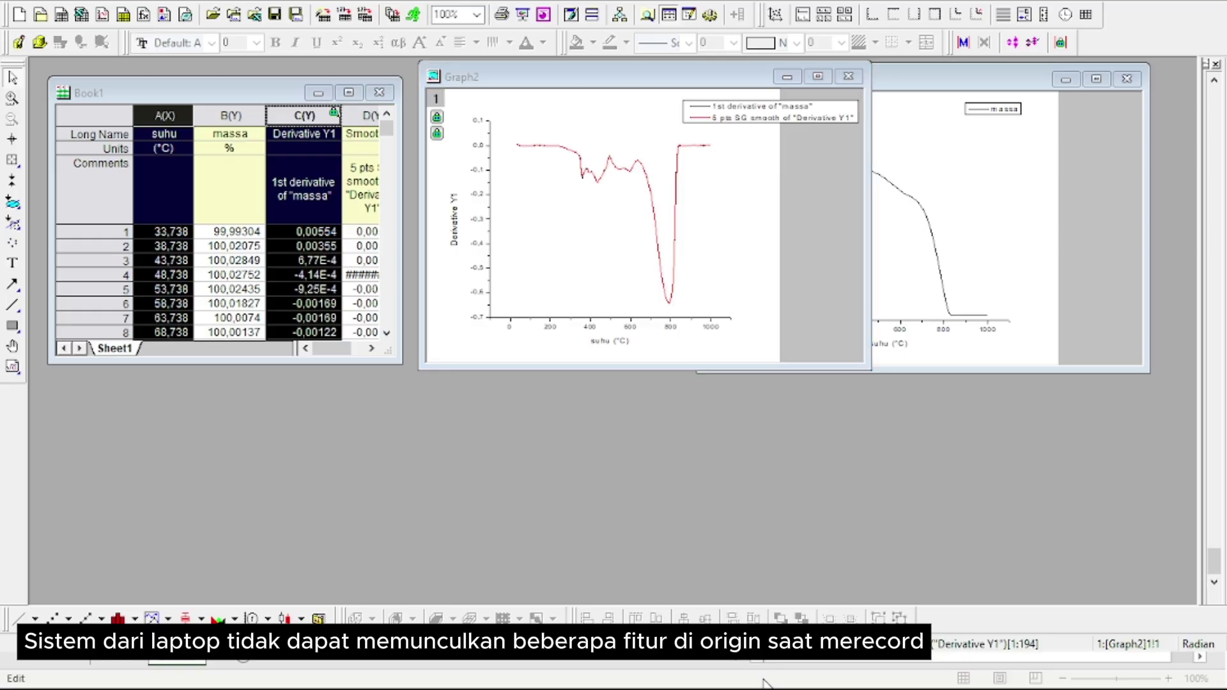
left_click_drag(607, 77, 544, 82)
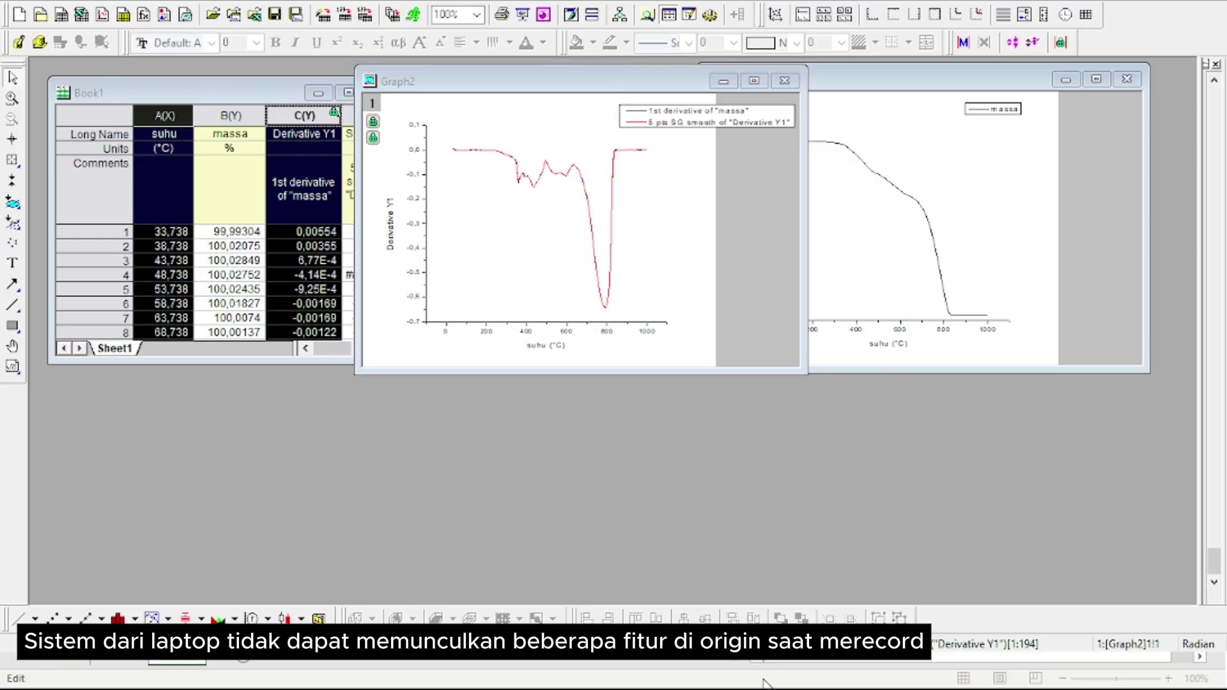
left_click(767, 685)
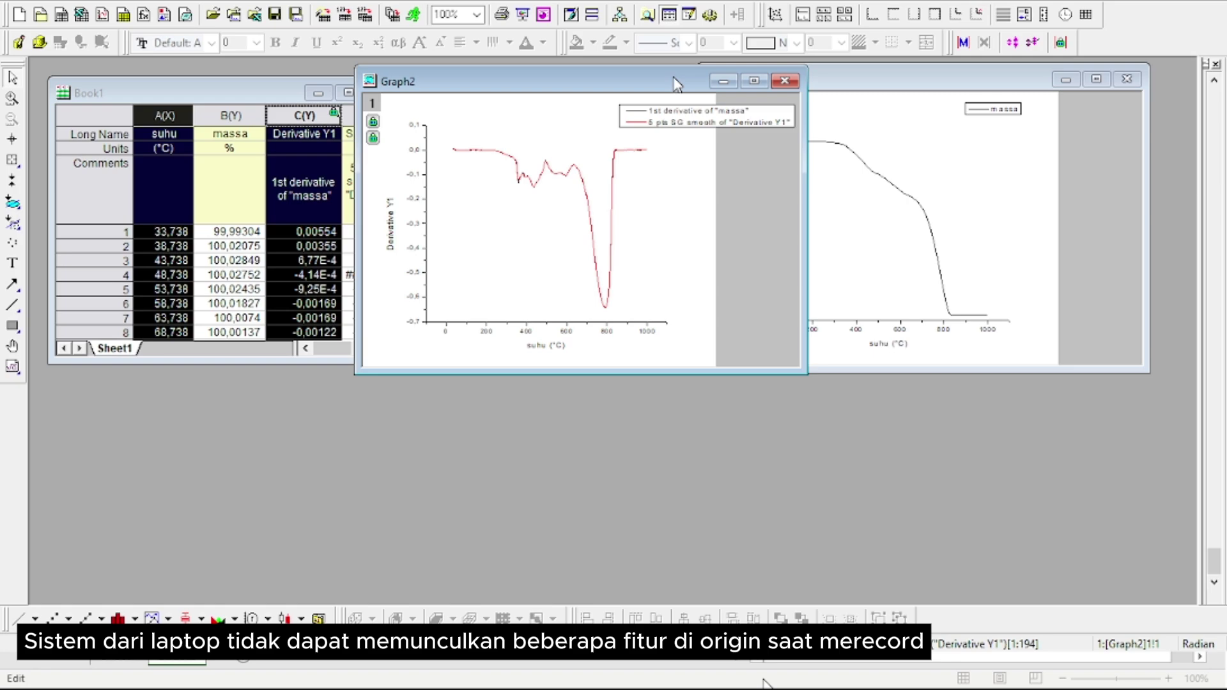
left_click_drag(677, 84, 723, 80)
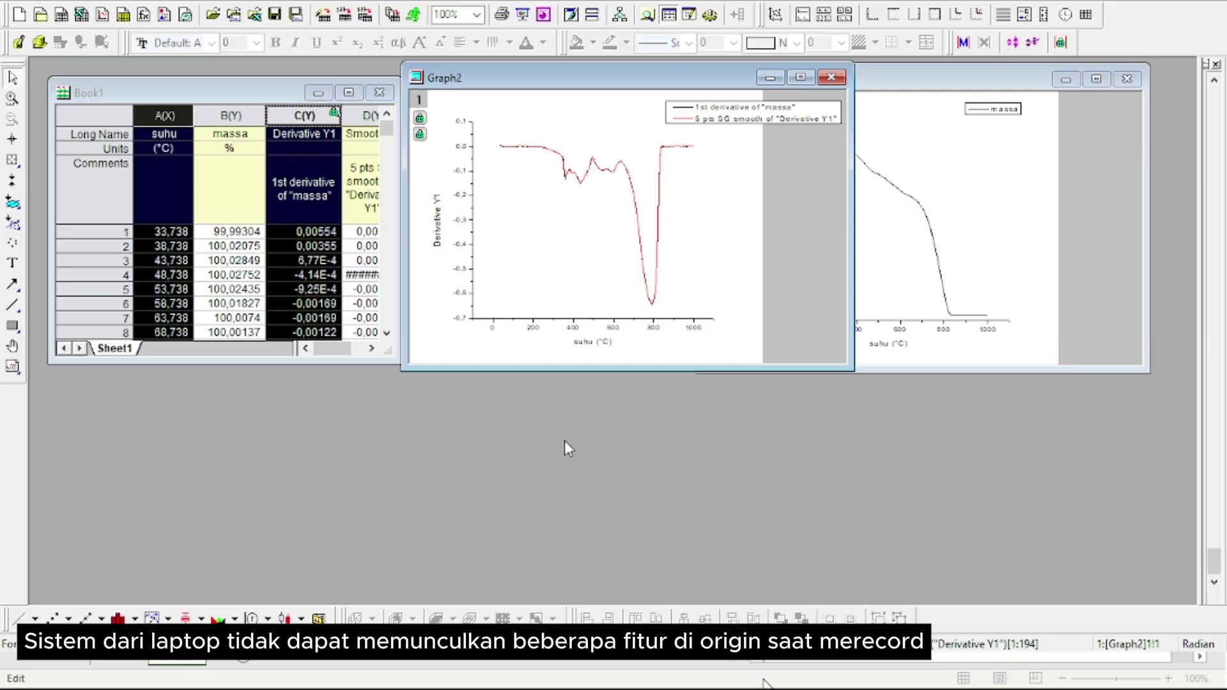
double_click(530, 69)
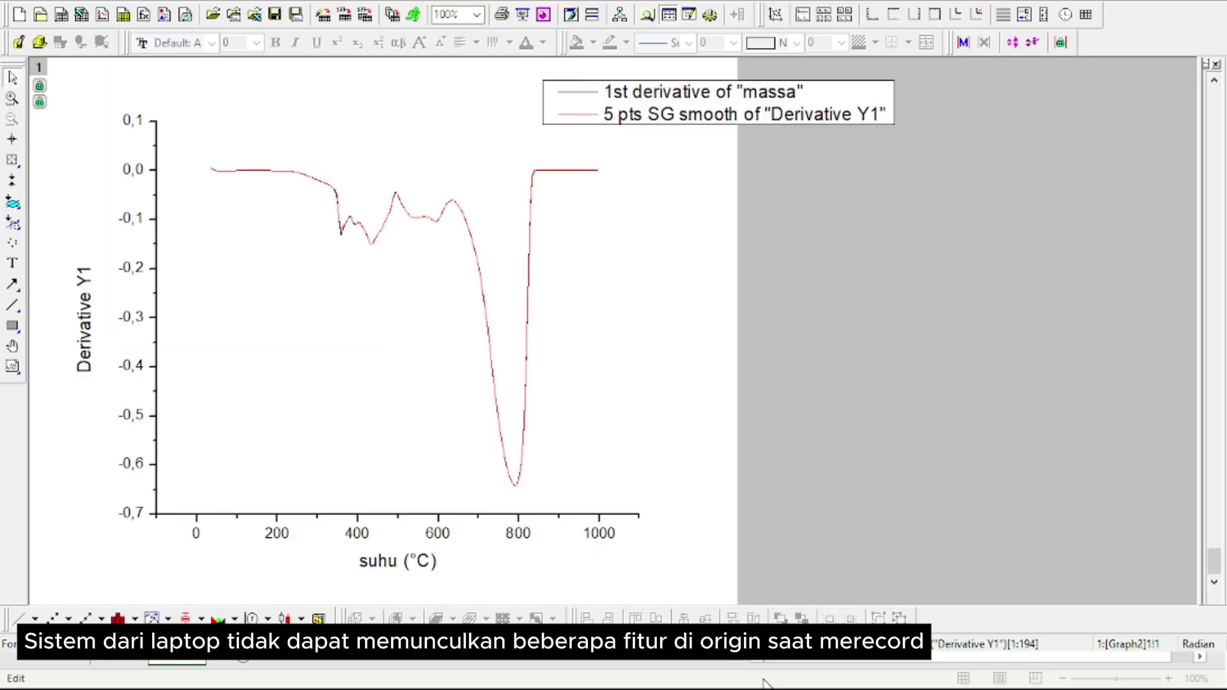
left_click(1206, 64)
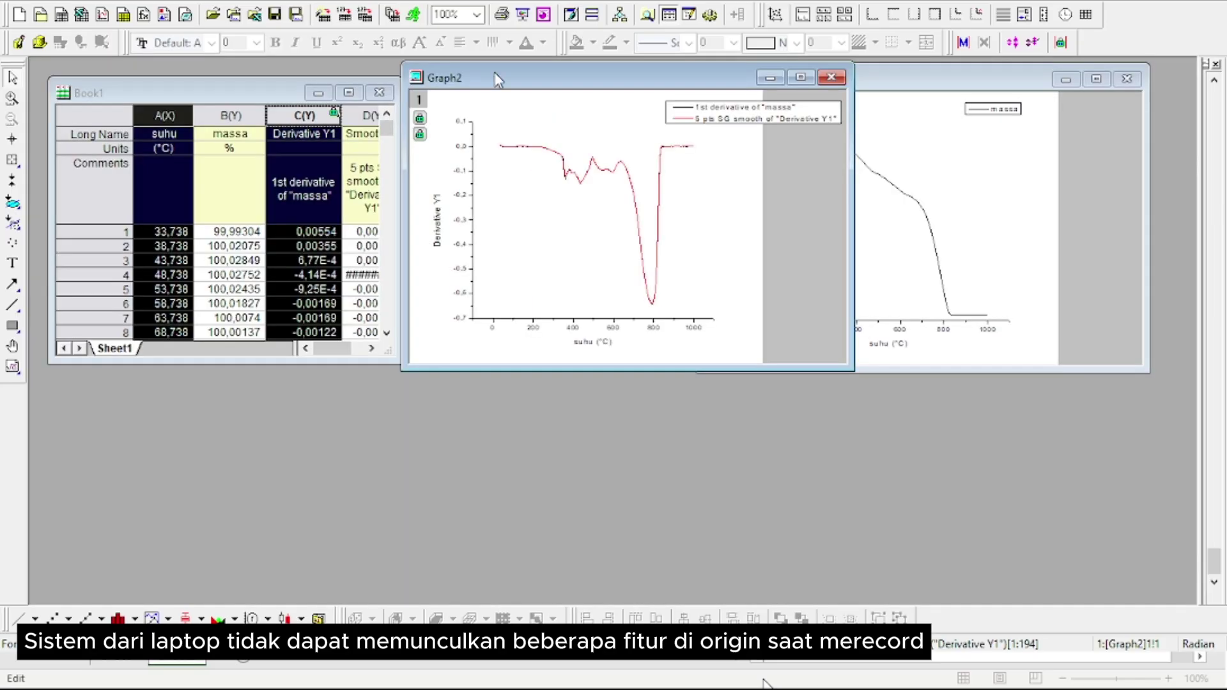
left_click_drag(498, 79, 593, 100)
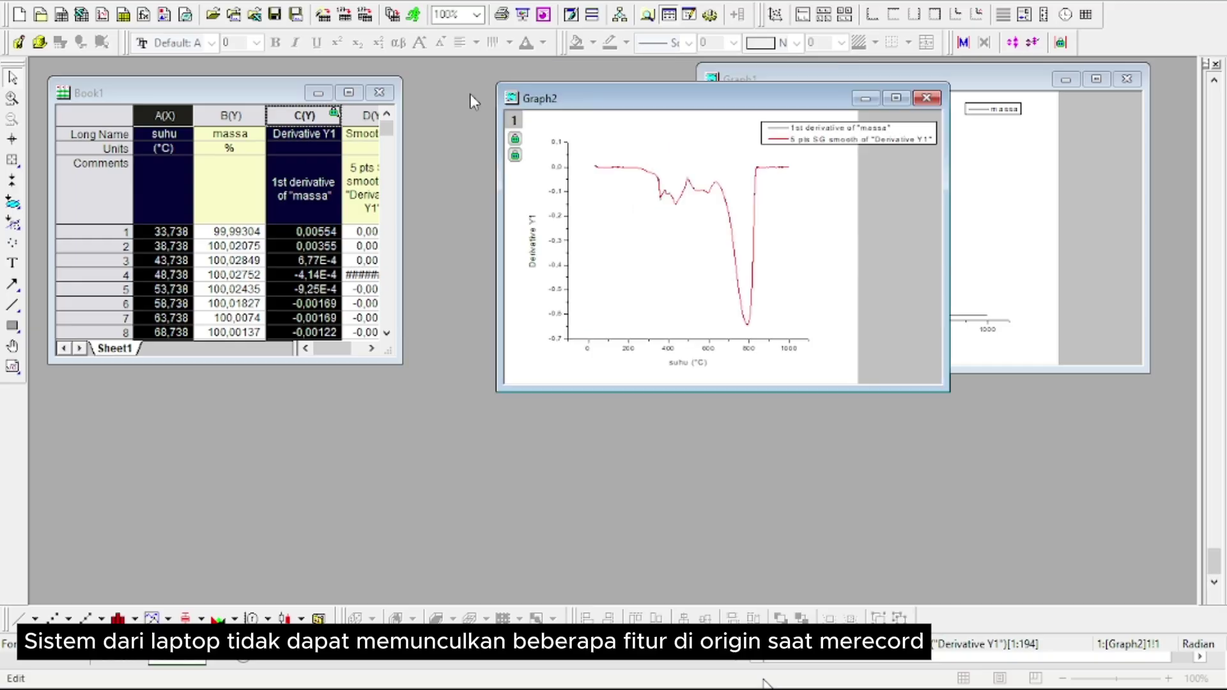
- Widen the Smoothed Y1 column in the worksheet so its values fit
left_click_drag(356, 351, 363, 358)
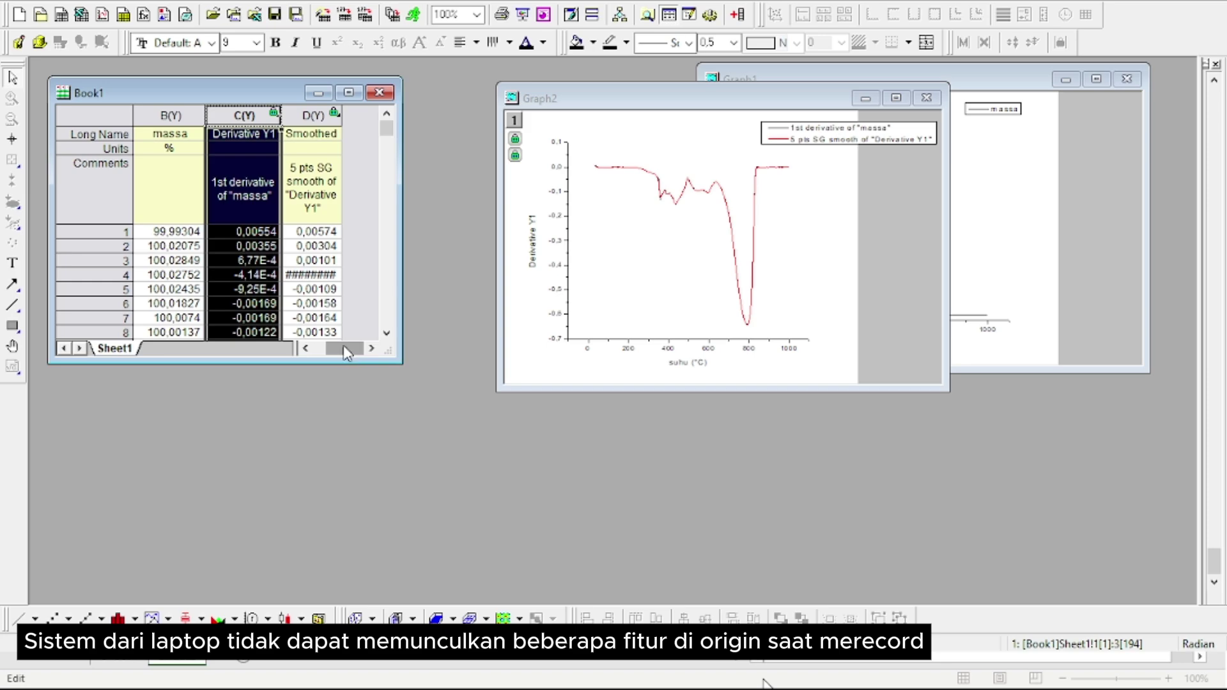
left_click_drag(343, 348, 331, 349)
left_click(165, 116)
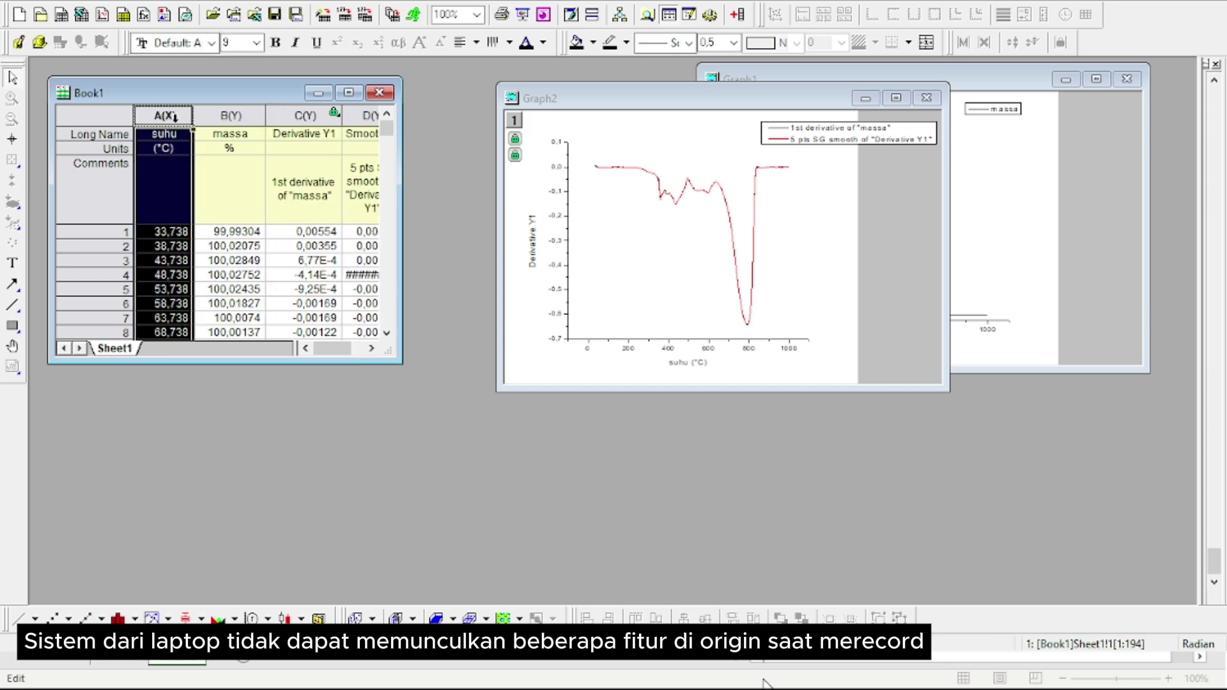
left_click_drag(175, 117, 228, 119)
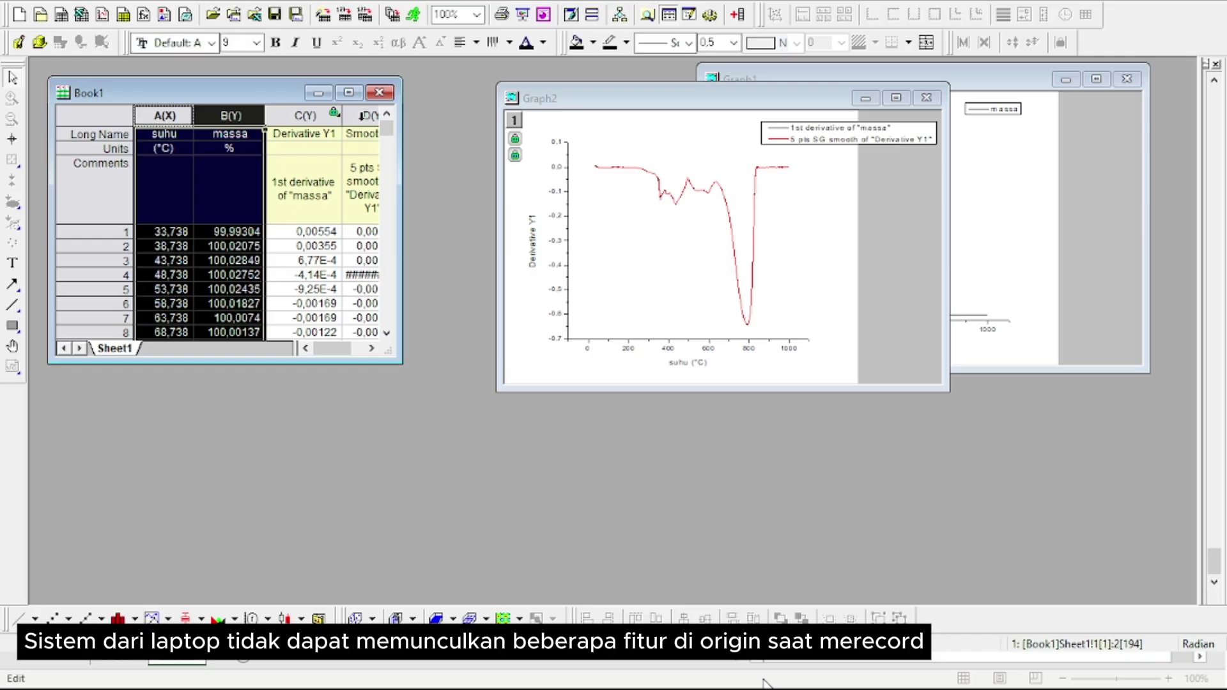
left_click(361, 116, "shift")
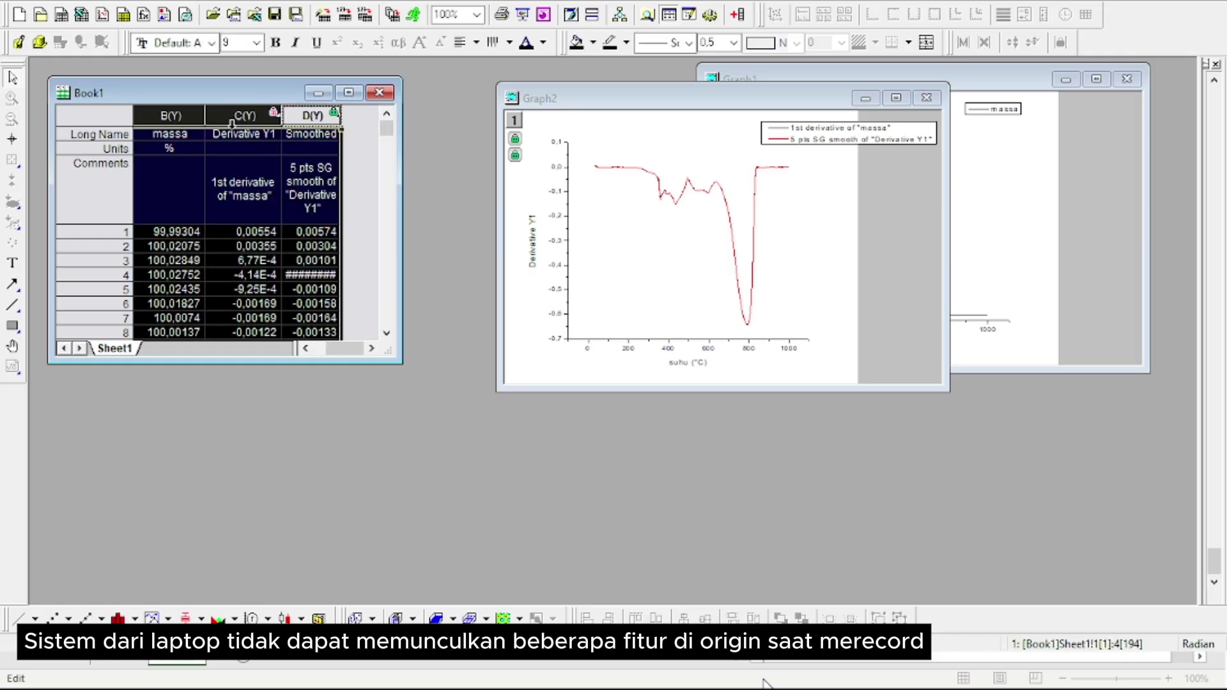
left_click(176, 122)
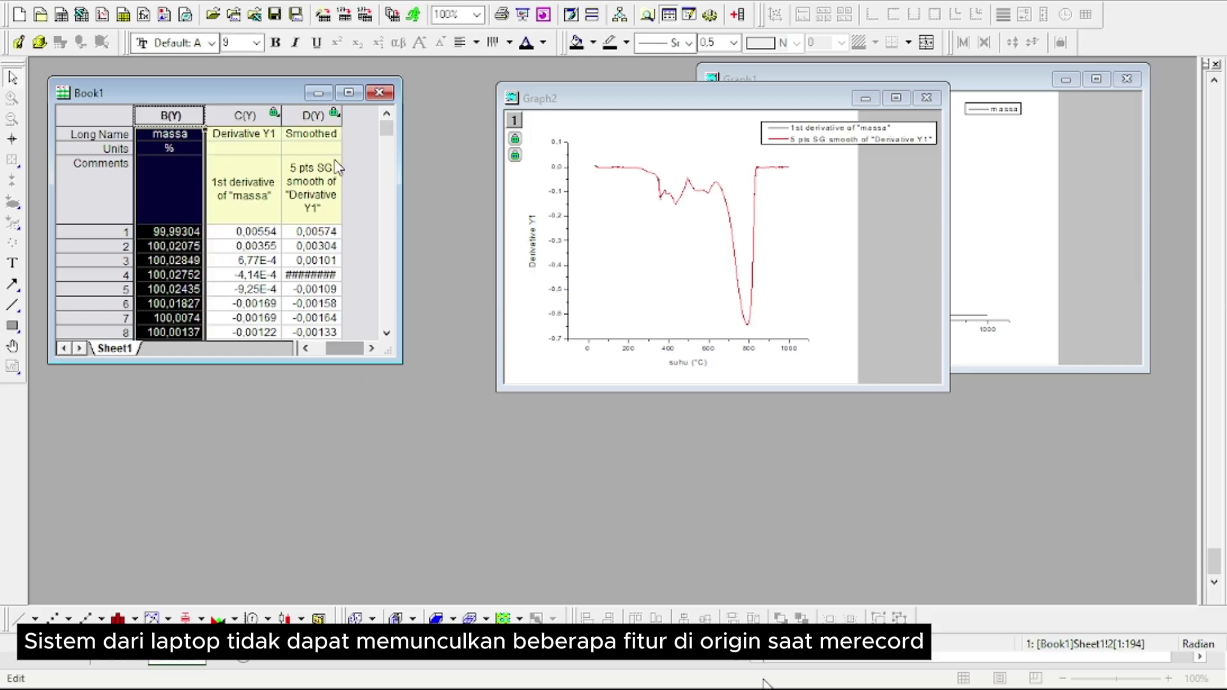
left_click(326, 117)
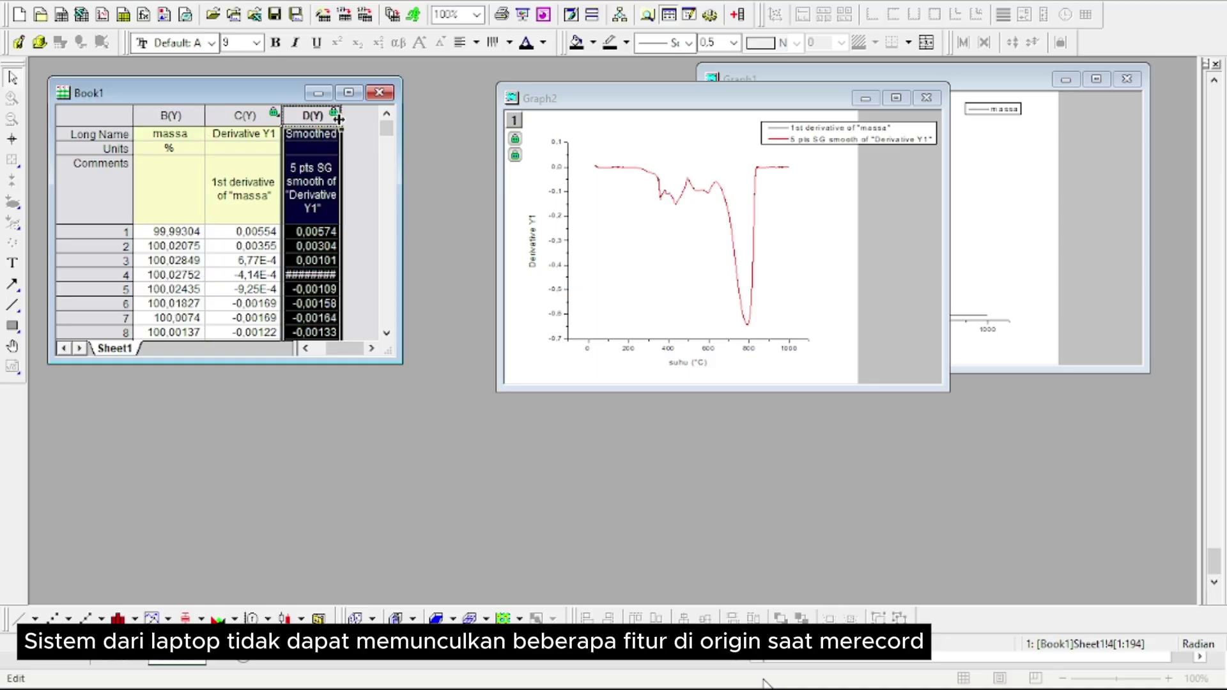
left_click_drag(341, 118, 359, 119)
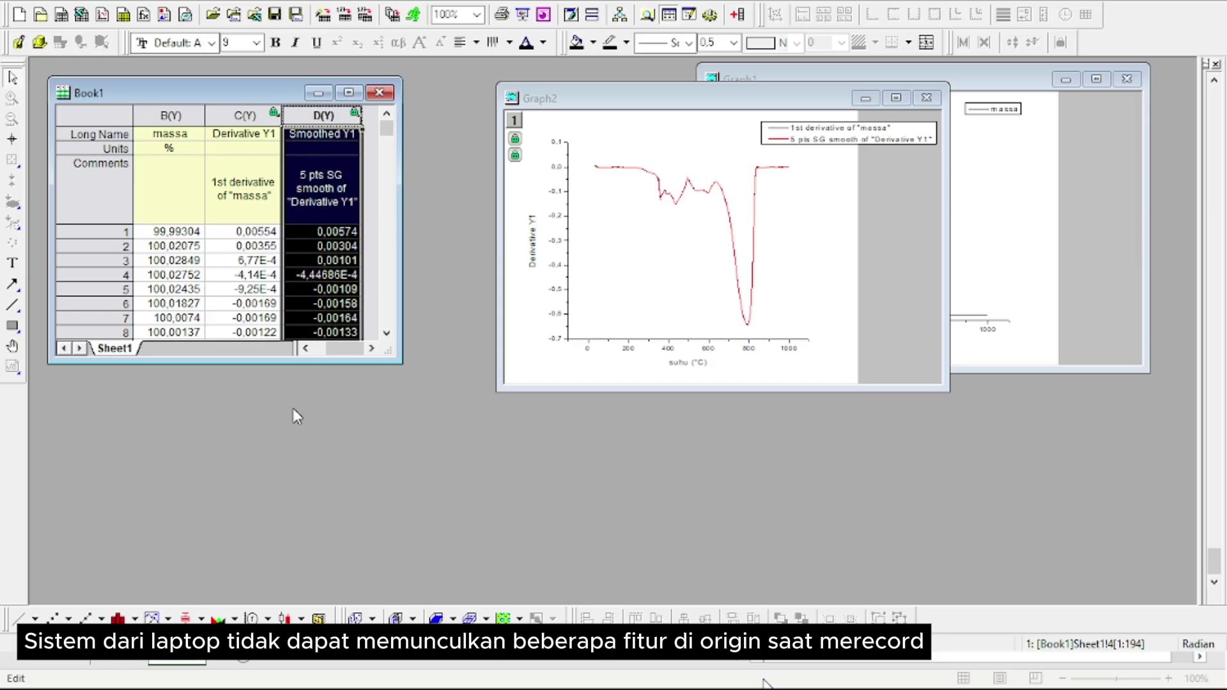
- Plot massa and Smoothed Y1 against suhu in a double-Y graph and move the graph window off the worksheet
left_click_drag(350, 351, 323, 355)
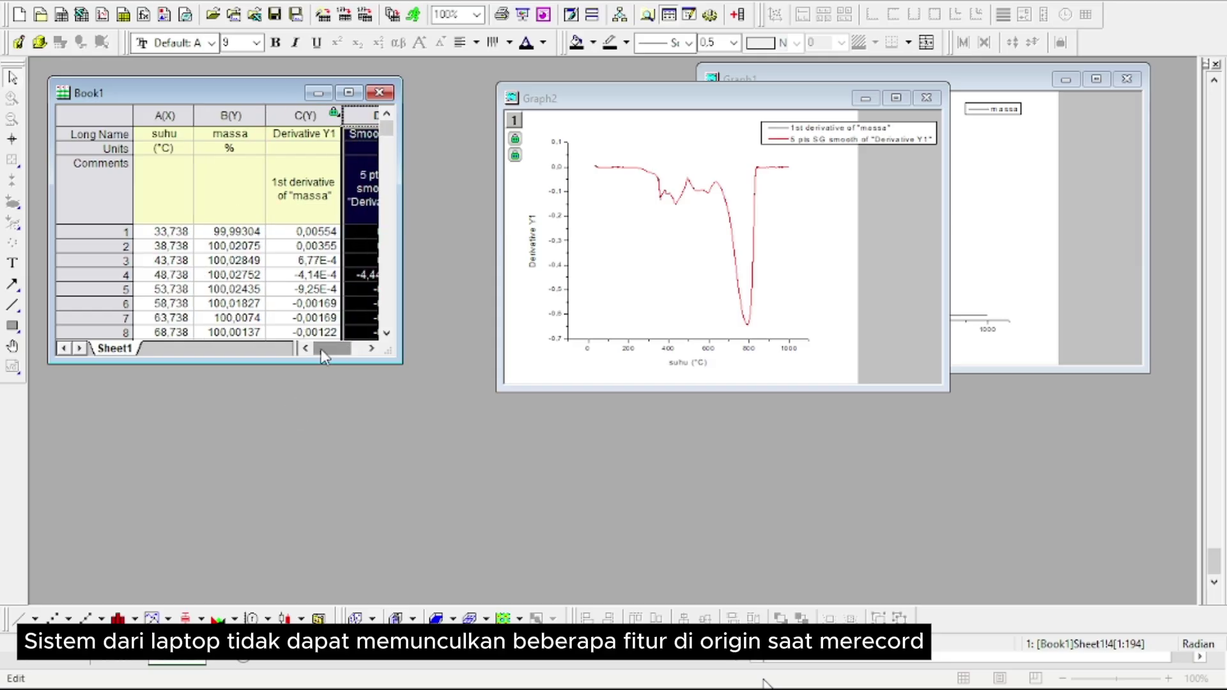
left_click(165, 115)
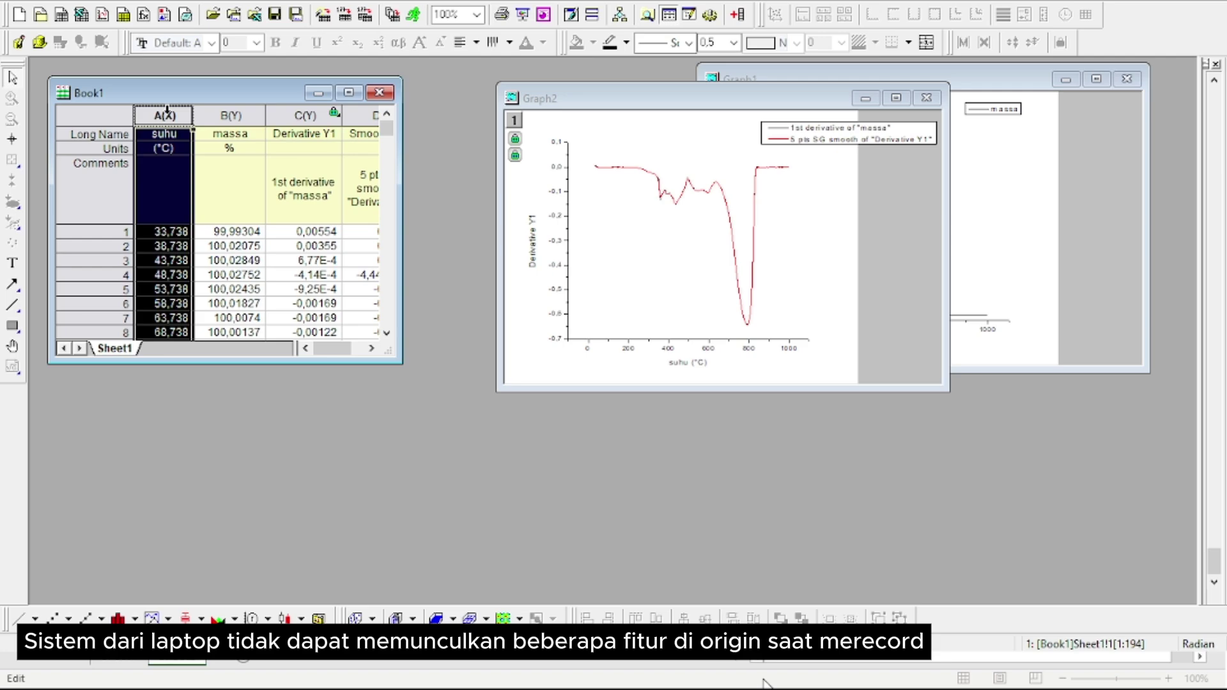
left_click(221, 114, "shift")
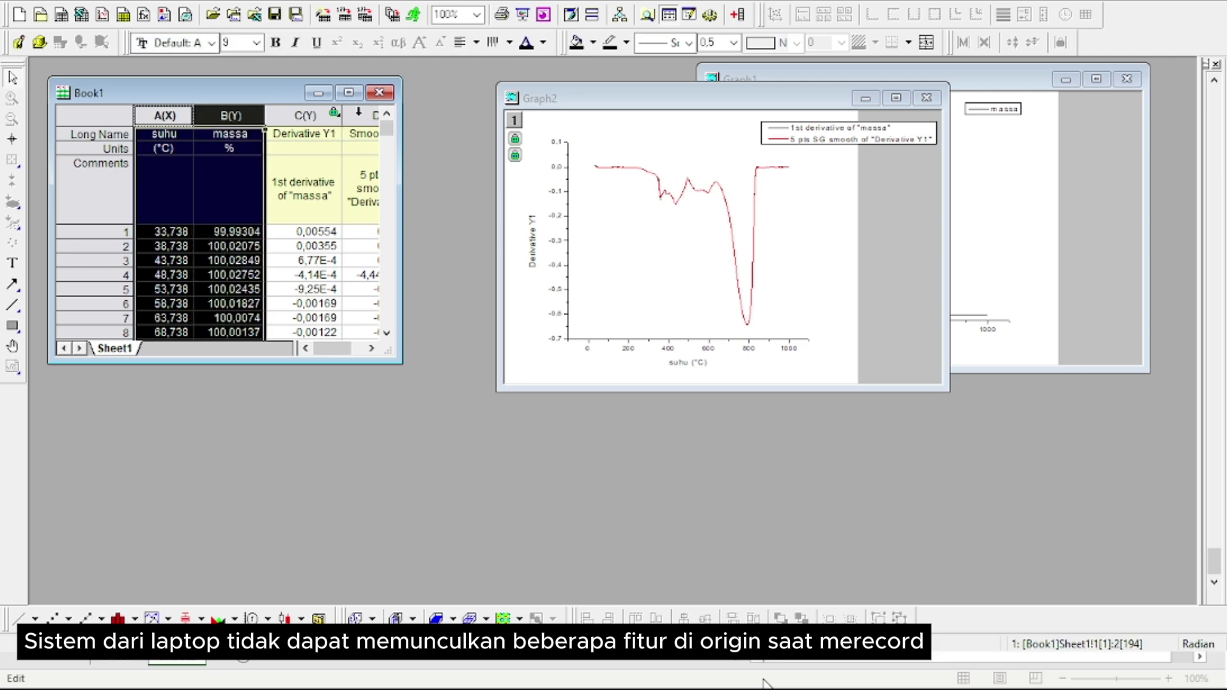
left_click(359, 113, "ctrl")
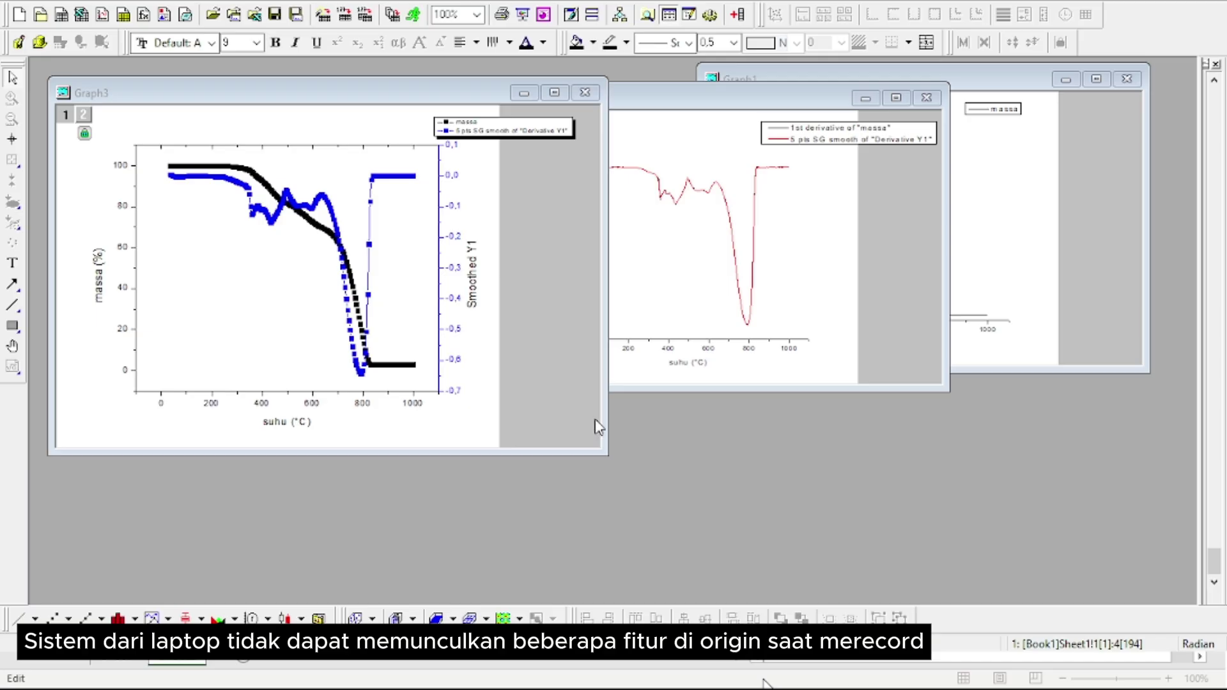
left_click(418, 256)
left_click_drag(351, 102, 756, 151)
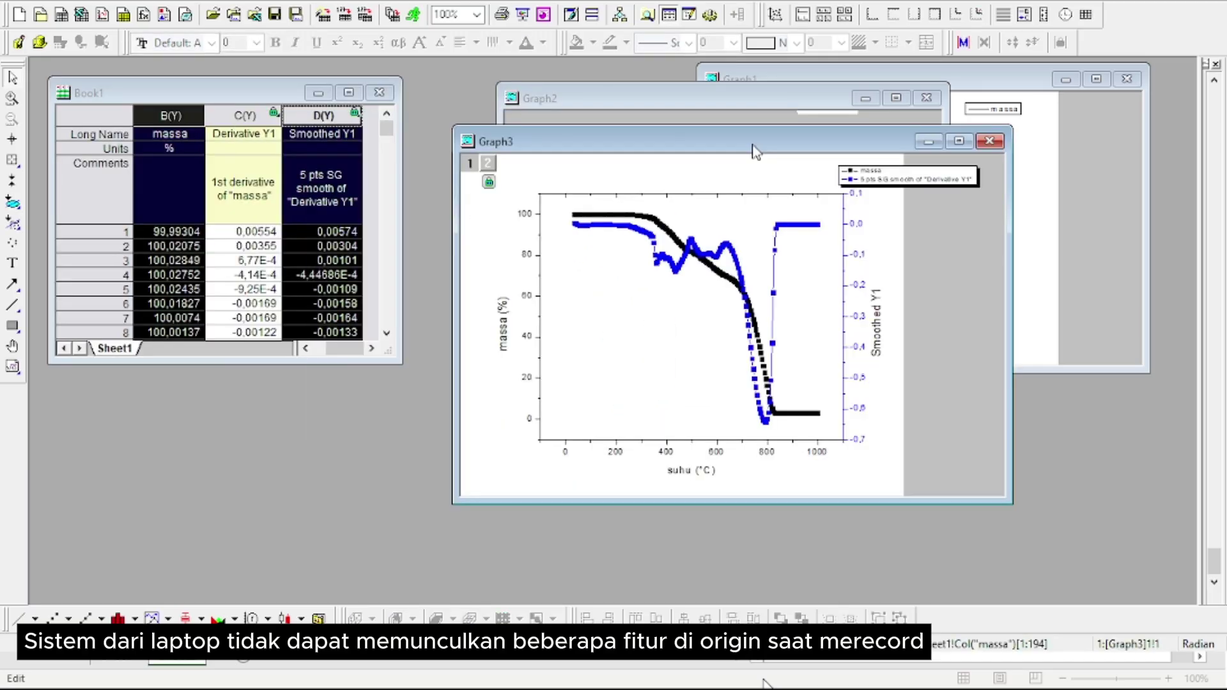
- Maximize the double-Y graph and change both the massa and smoothed derivative plots from line and symbol to line only
left_click(956, 142)
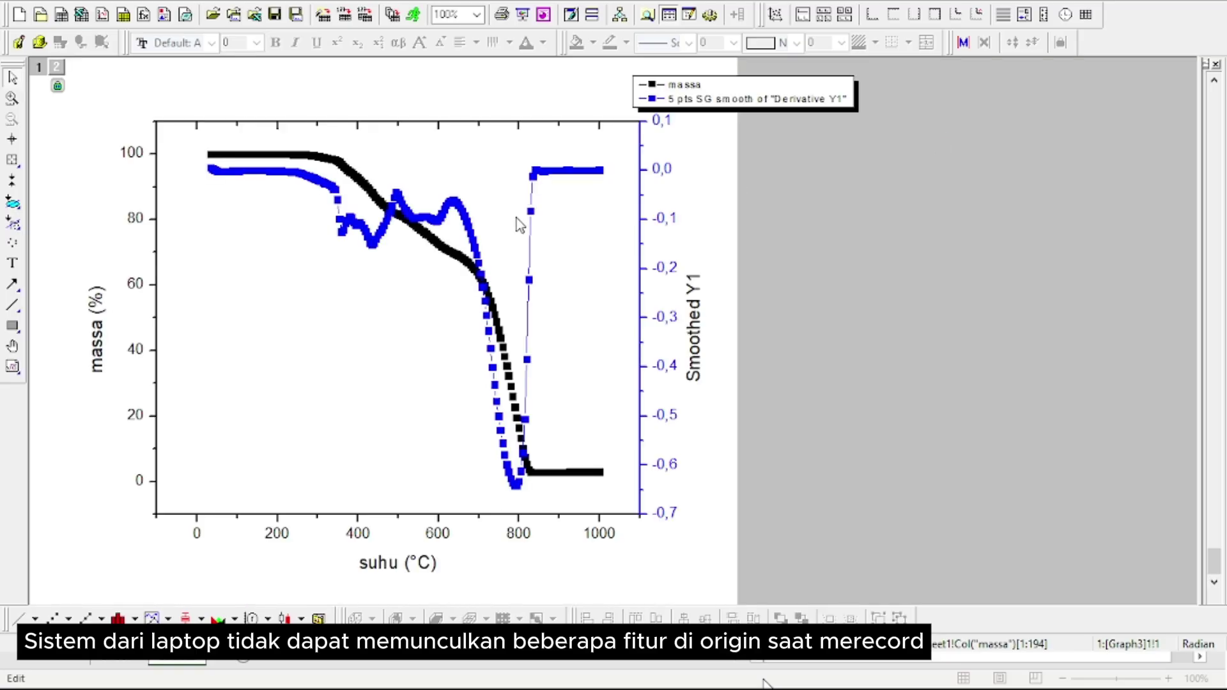
left_click(342, 165)
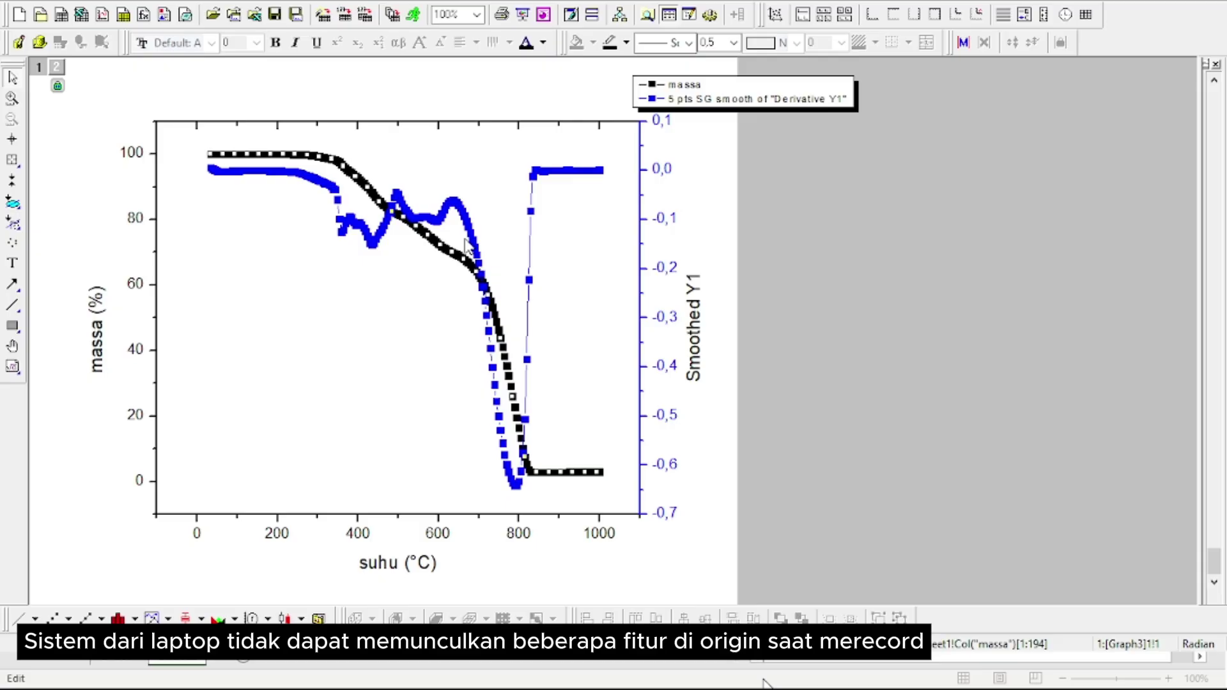
left_click(664, 209)
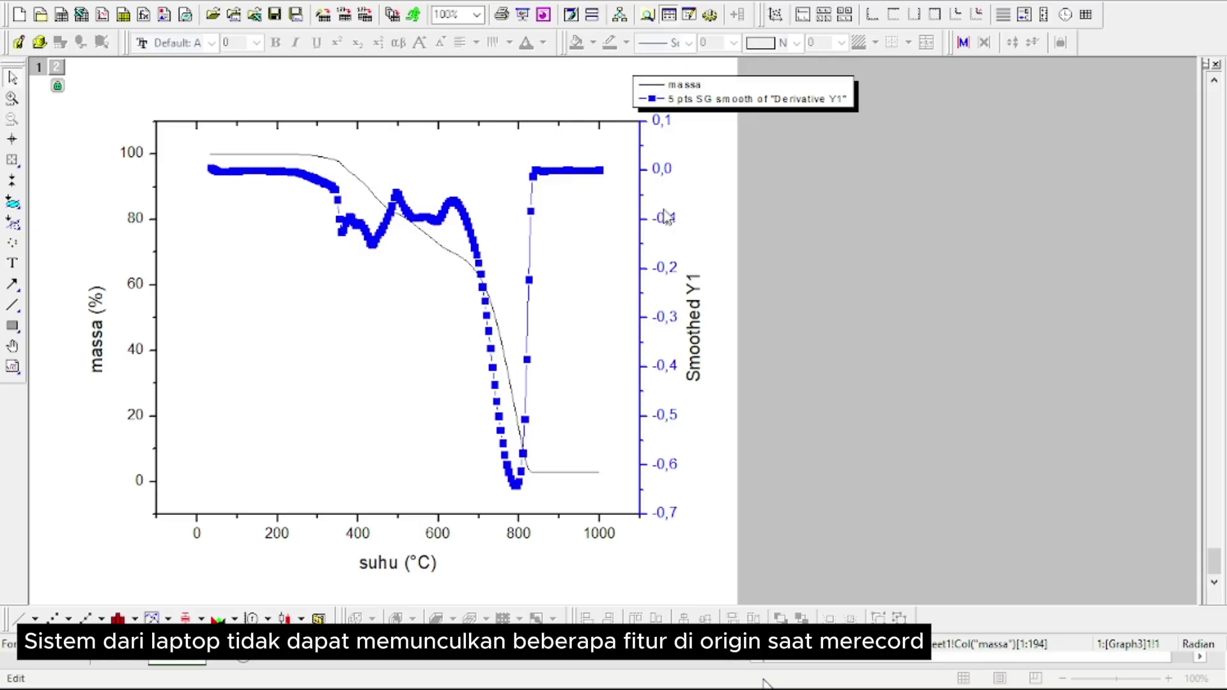
left_click(462, 203)
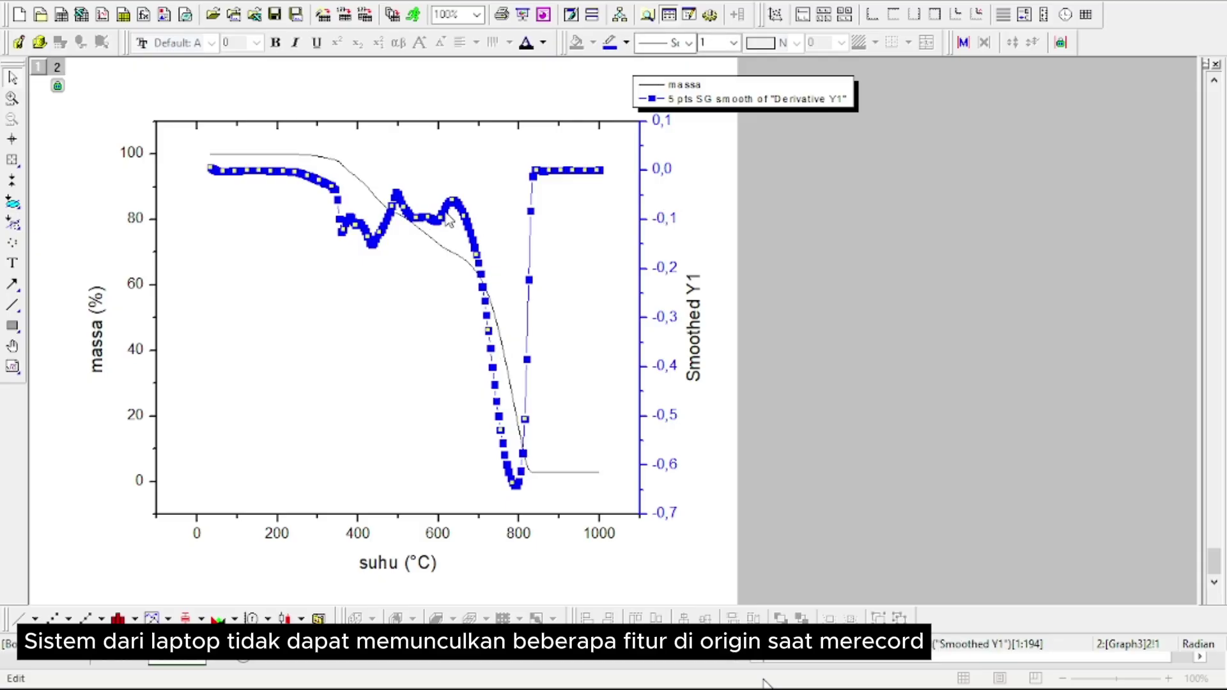
left_click(769, 221)
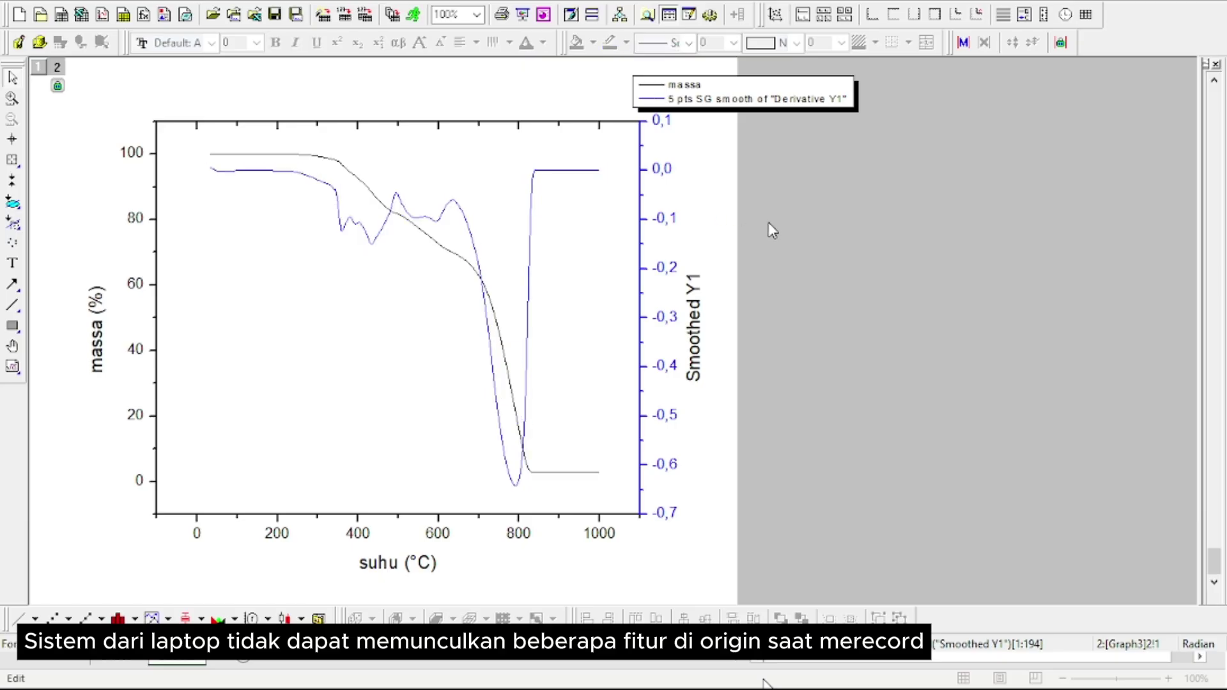
- Thicken the massa line and set the blue smoothed derivative line's width to 2
left_click(304, 155)
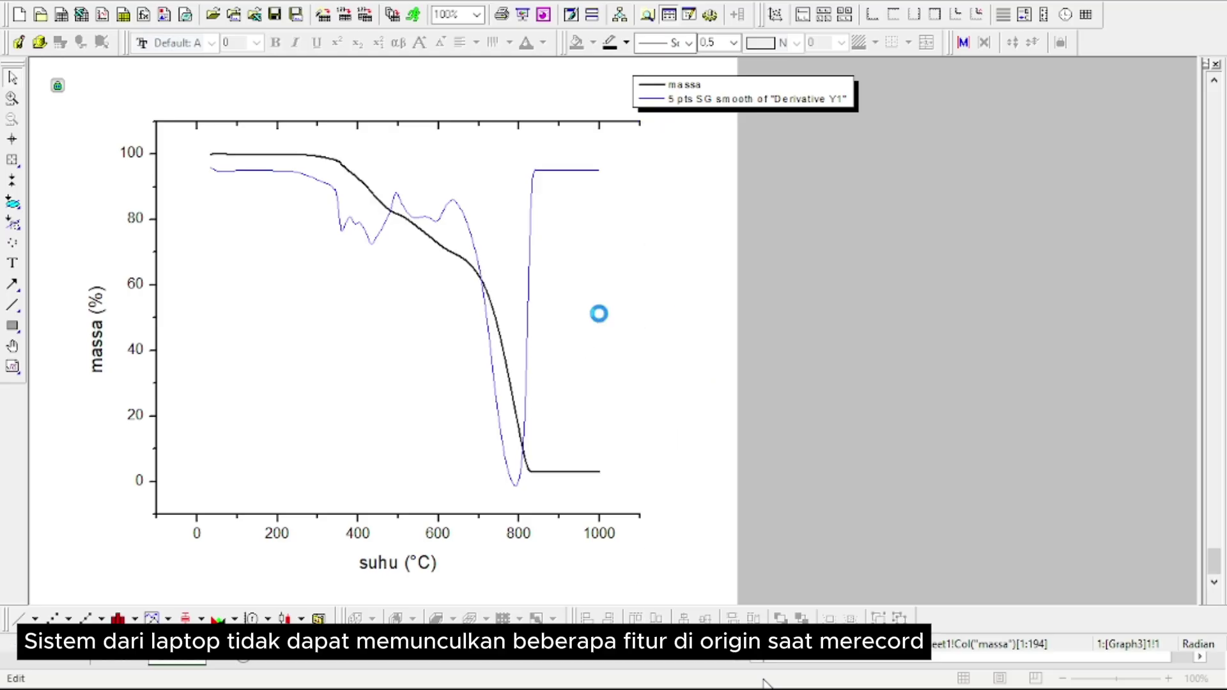
left_click(428, 219)
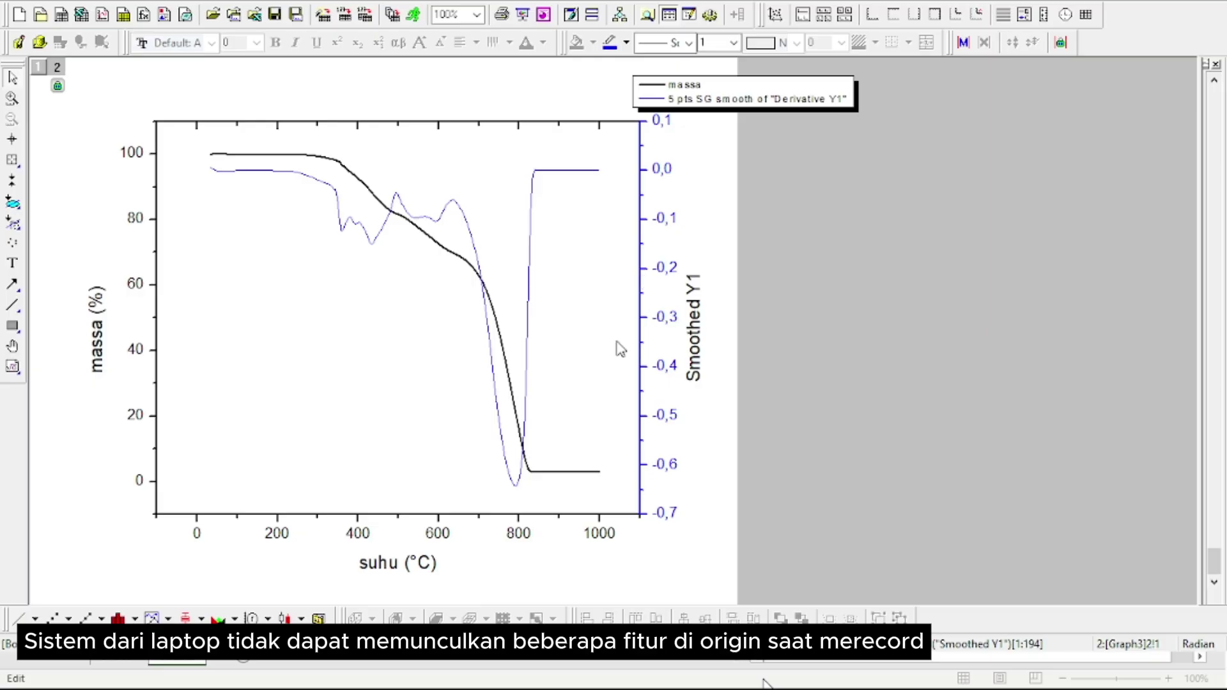
key("Return")
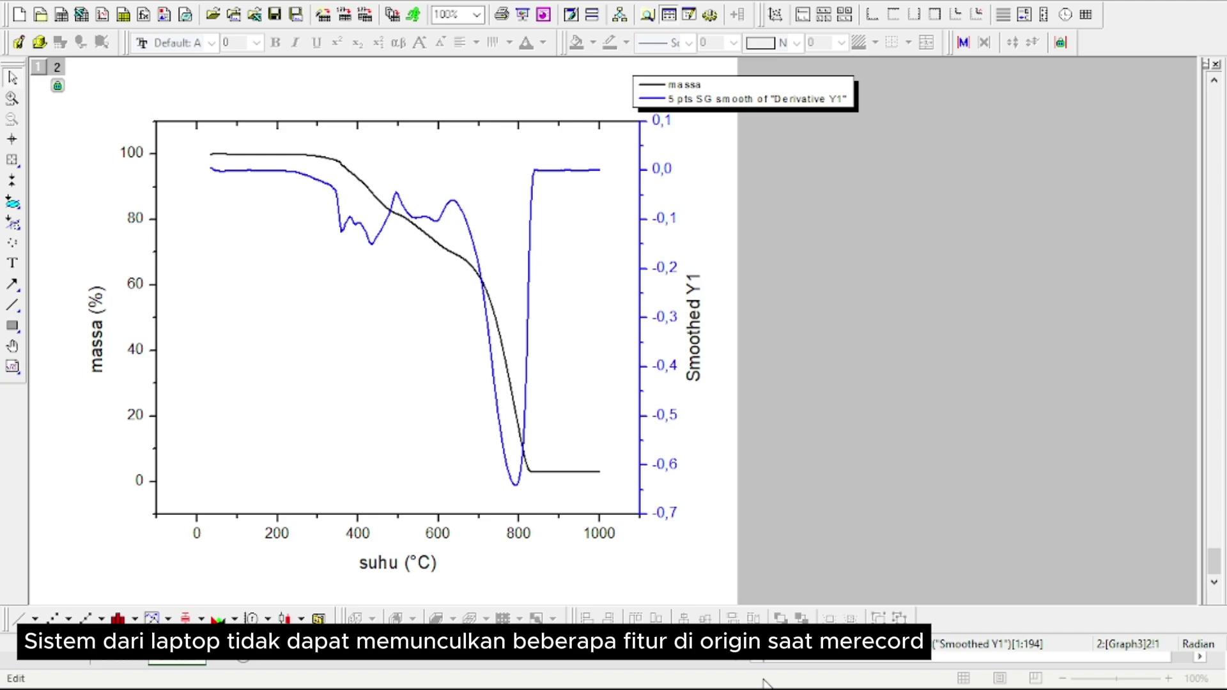
- Smooth the blue derivative curve again using 5-point adjacent averaging and add the result to the graph
left_click(334, 190)
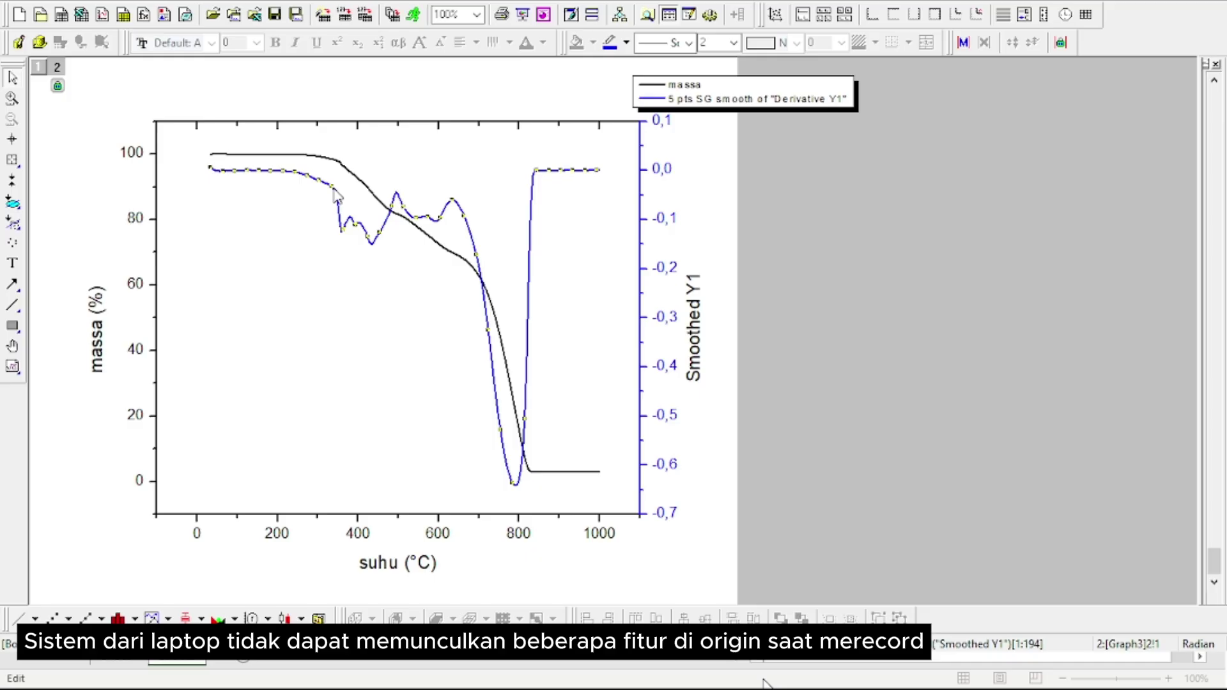
left_click(885, 149)
left_click(444, 316)
left_click(550, 473)
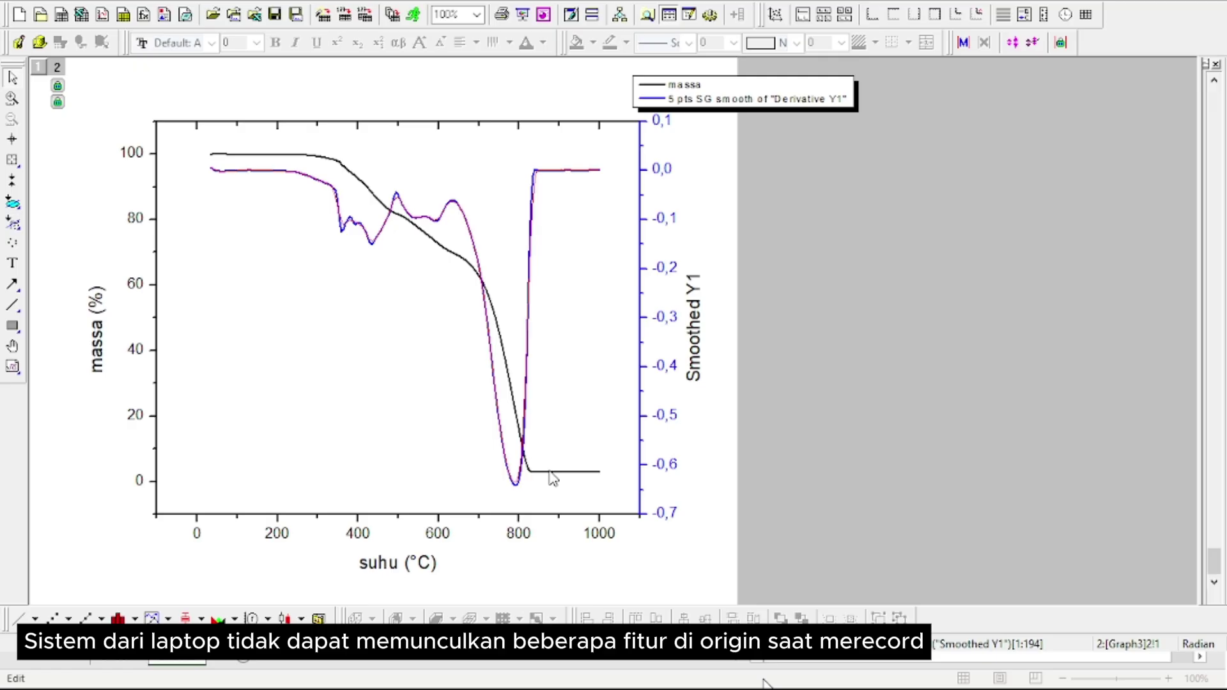
- Compare the blue once-smoothed derivative with the red twice-smoothed curve around the peaks and valleys at high magnification
left_click(553, 478)
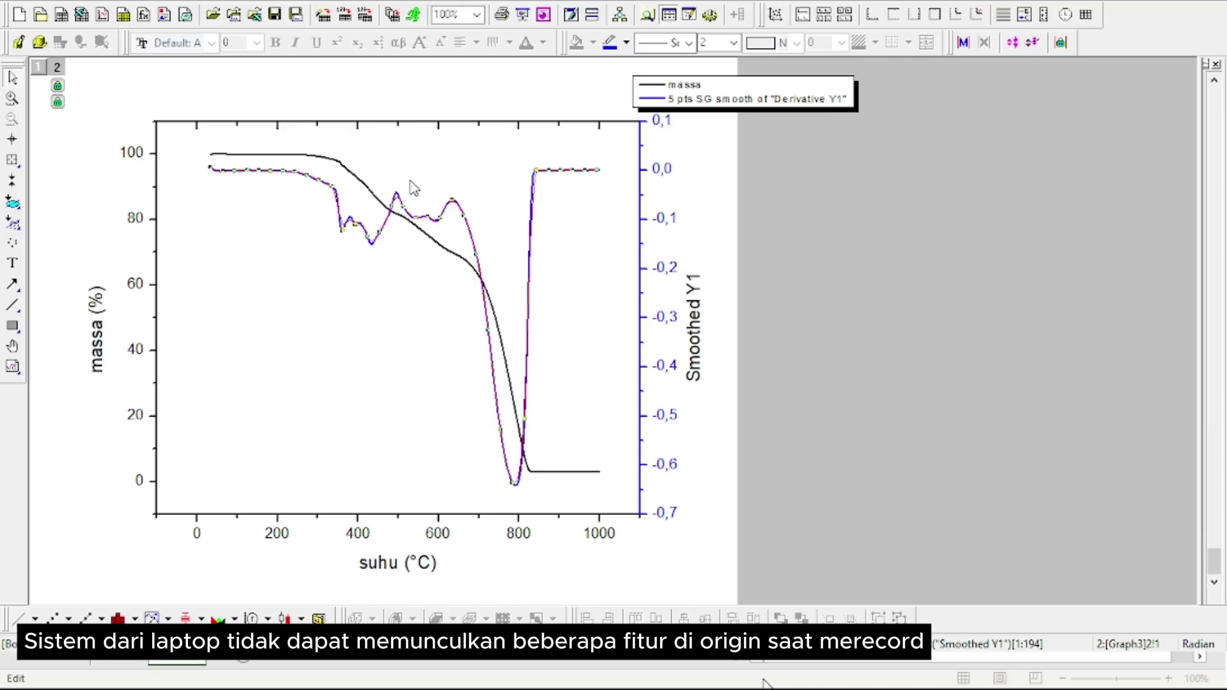
left_click(342, 230)
scroll(343, 235, "up", 3)
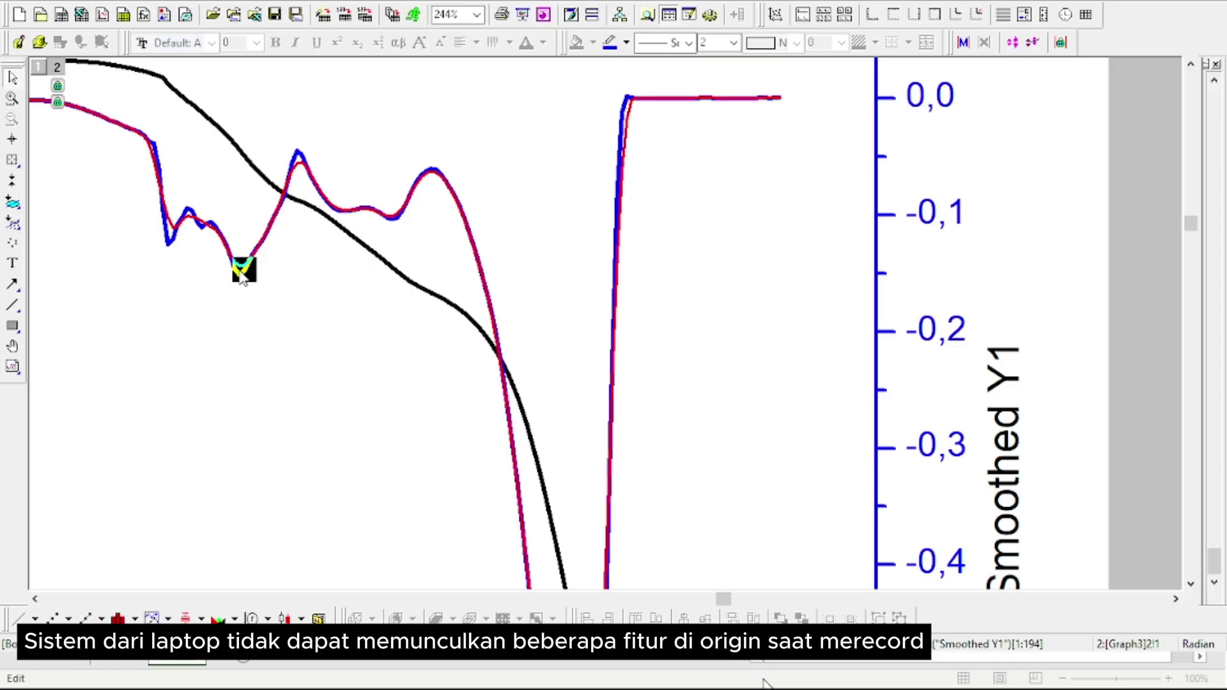
left_click(242, 276)
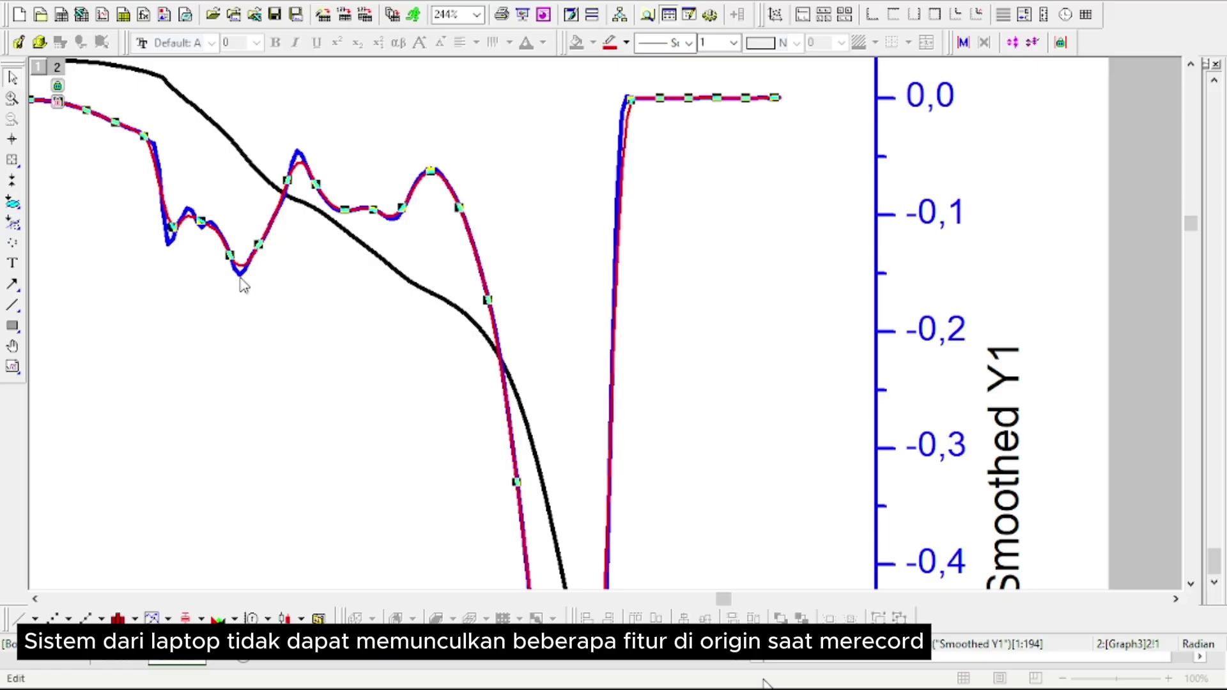
left_click(241, 278)
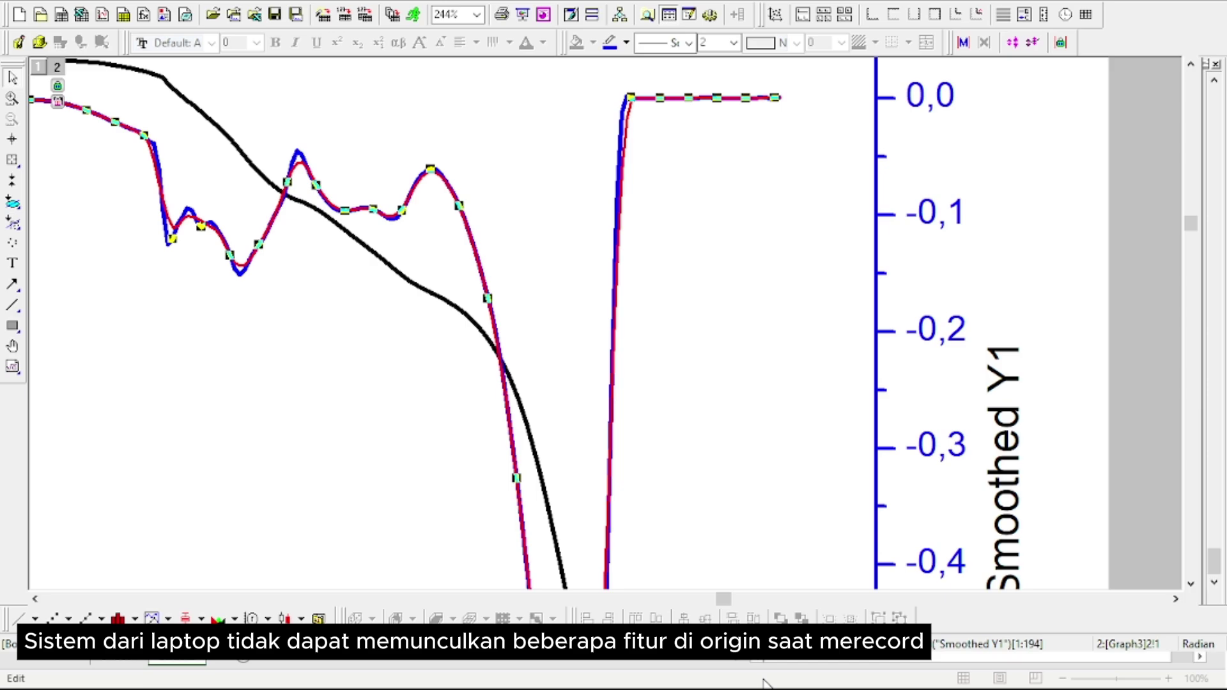
key("Escape")
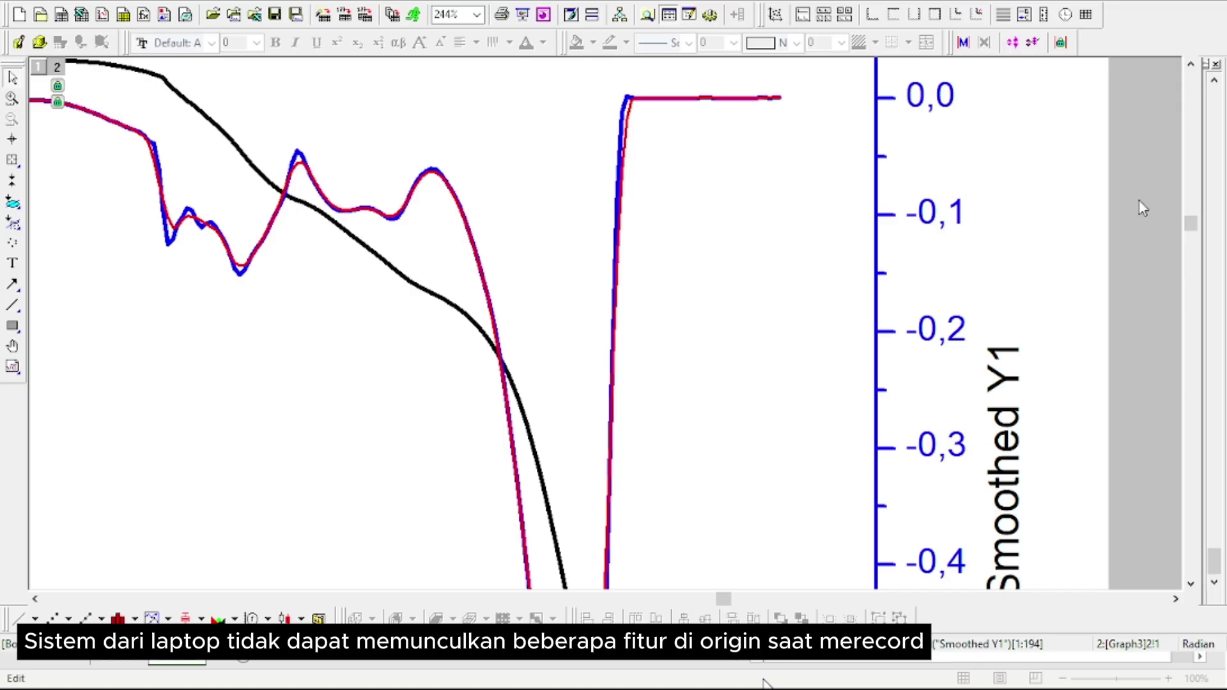
key("super+Down")
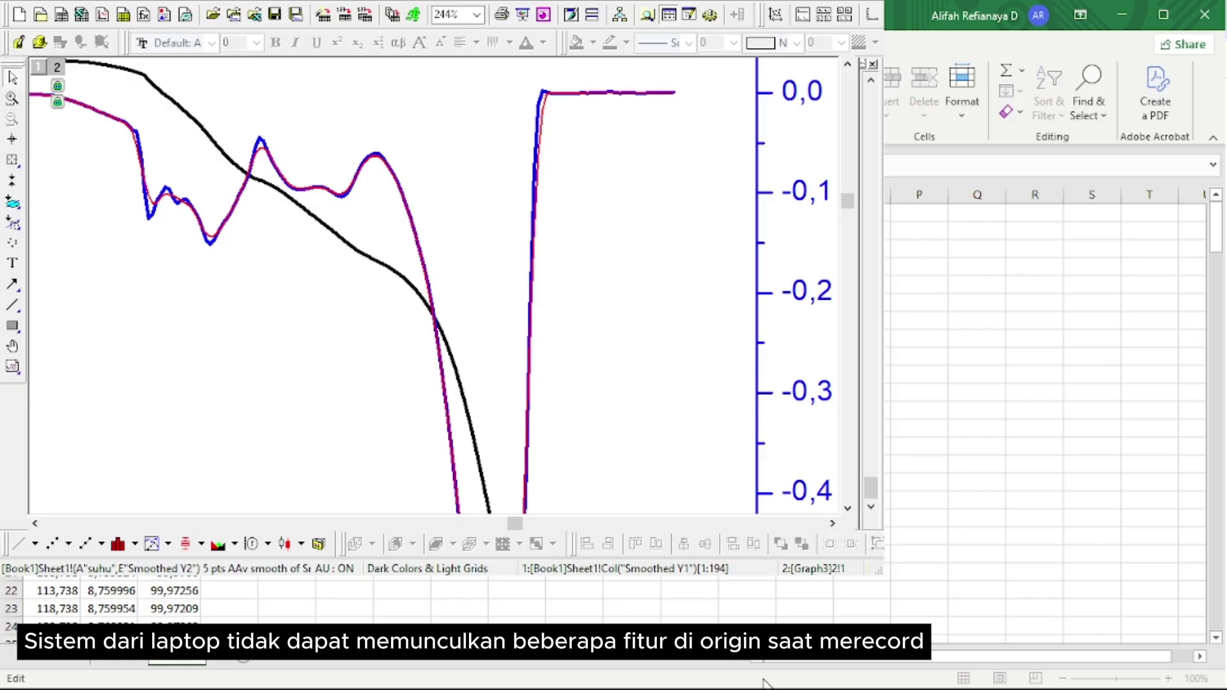
key("super+Up")
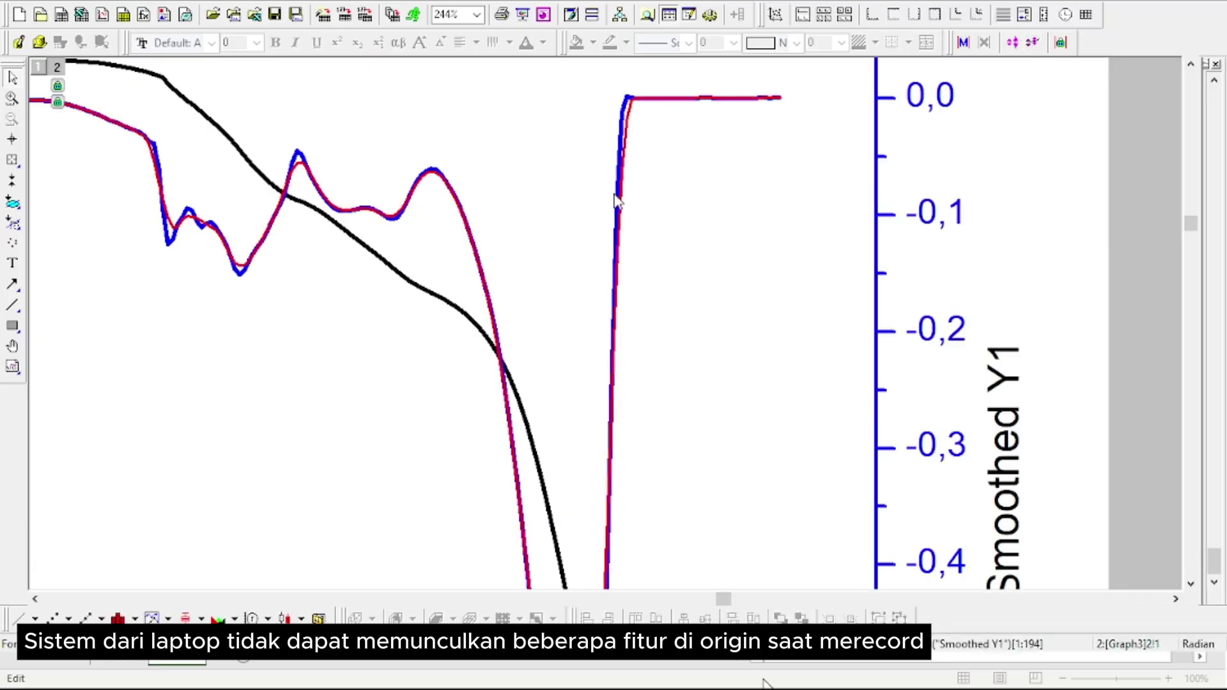
- Delete the blue Smoothed Y1 curve from the graph and thicken the remaining red smoothed curve
left_click(625, 136)
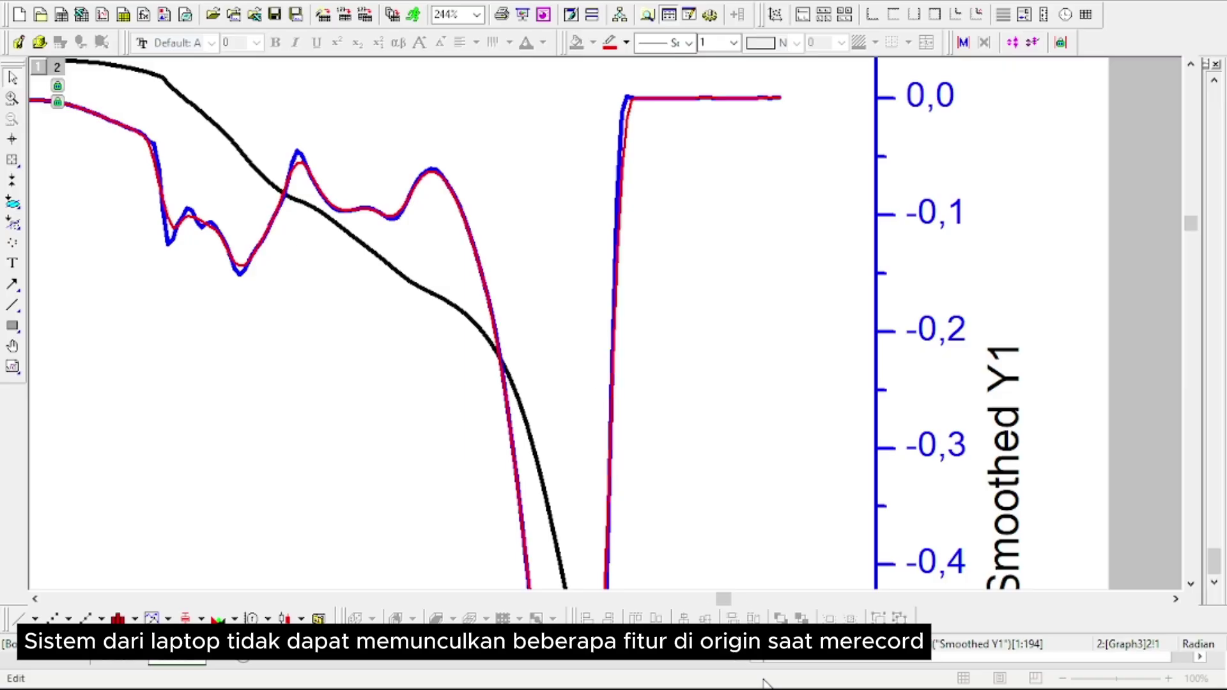
key("Delete")
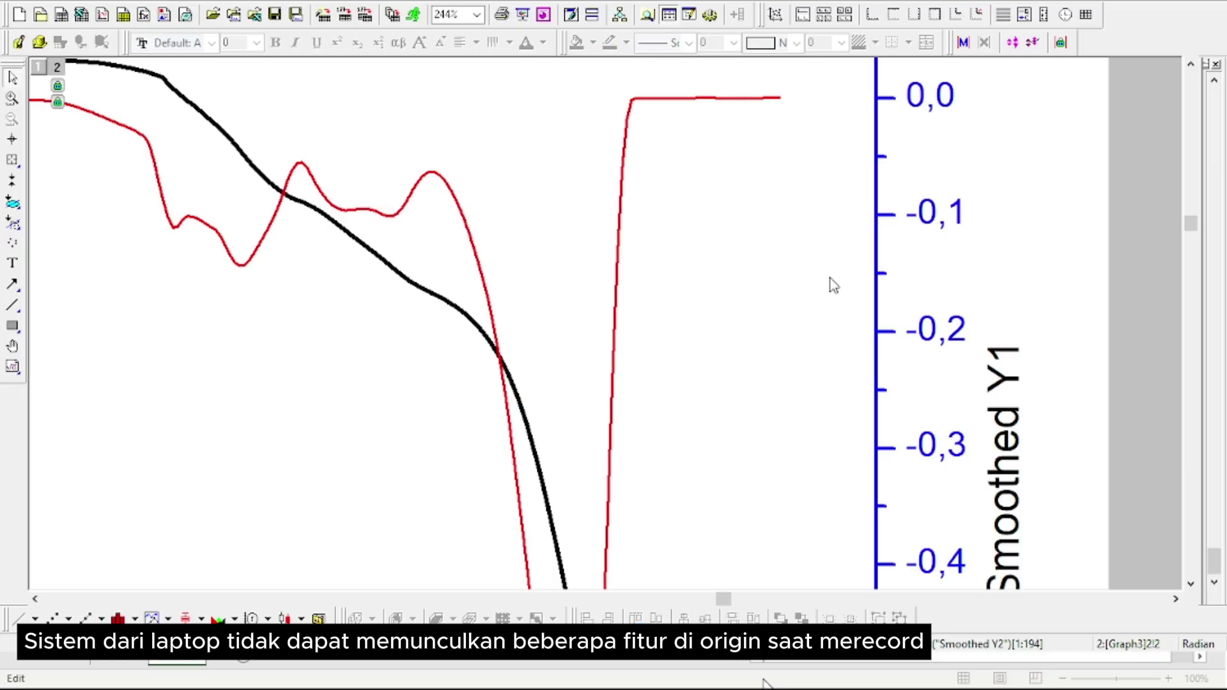
scroll(834, 286, "down", 2)
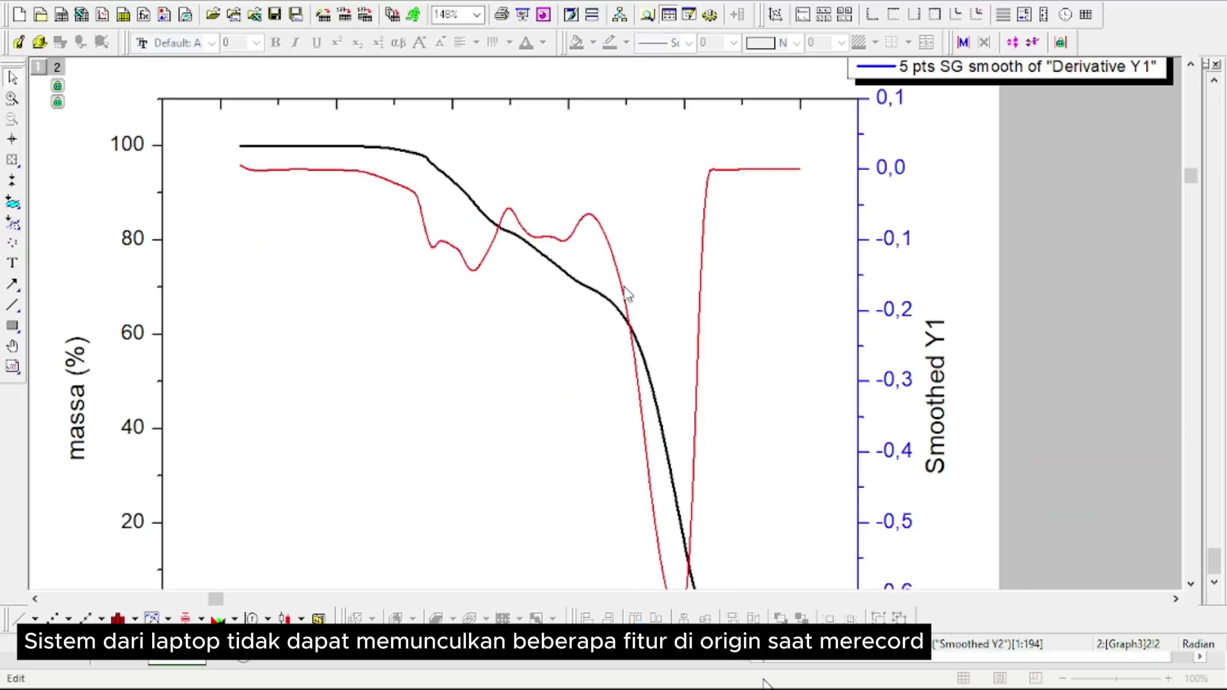
left_click(626, 294)
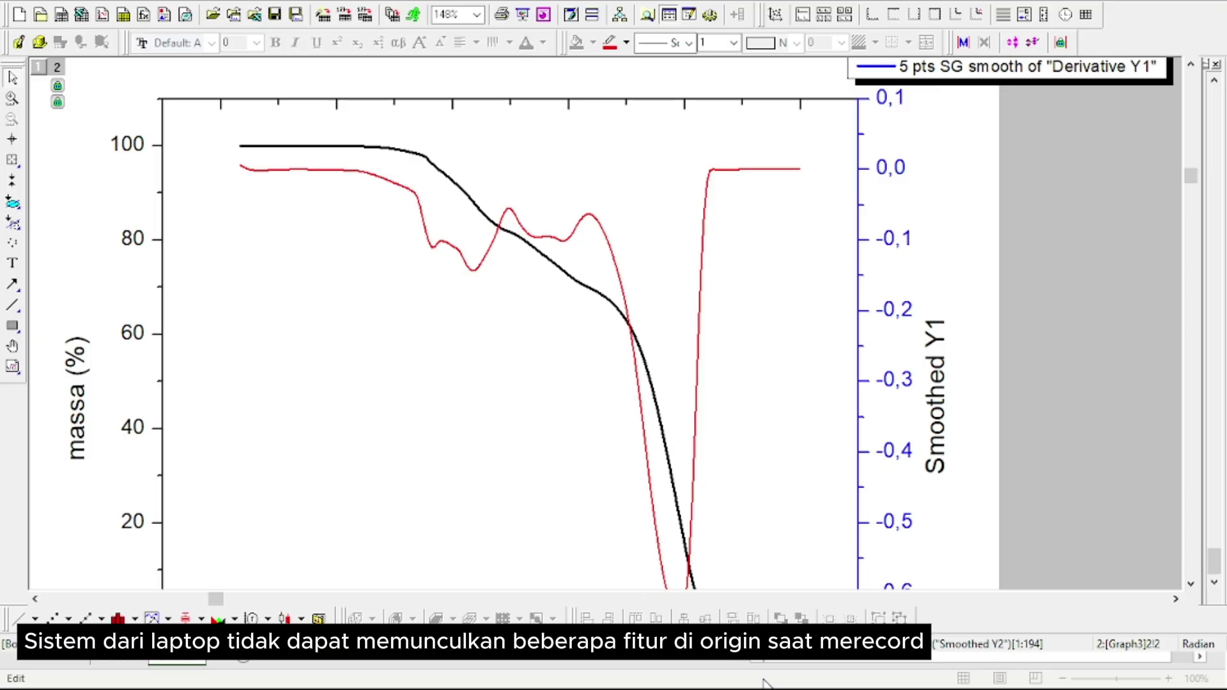
left_click(638, 633)
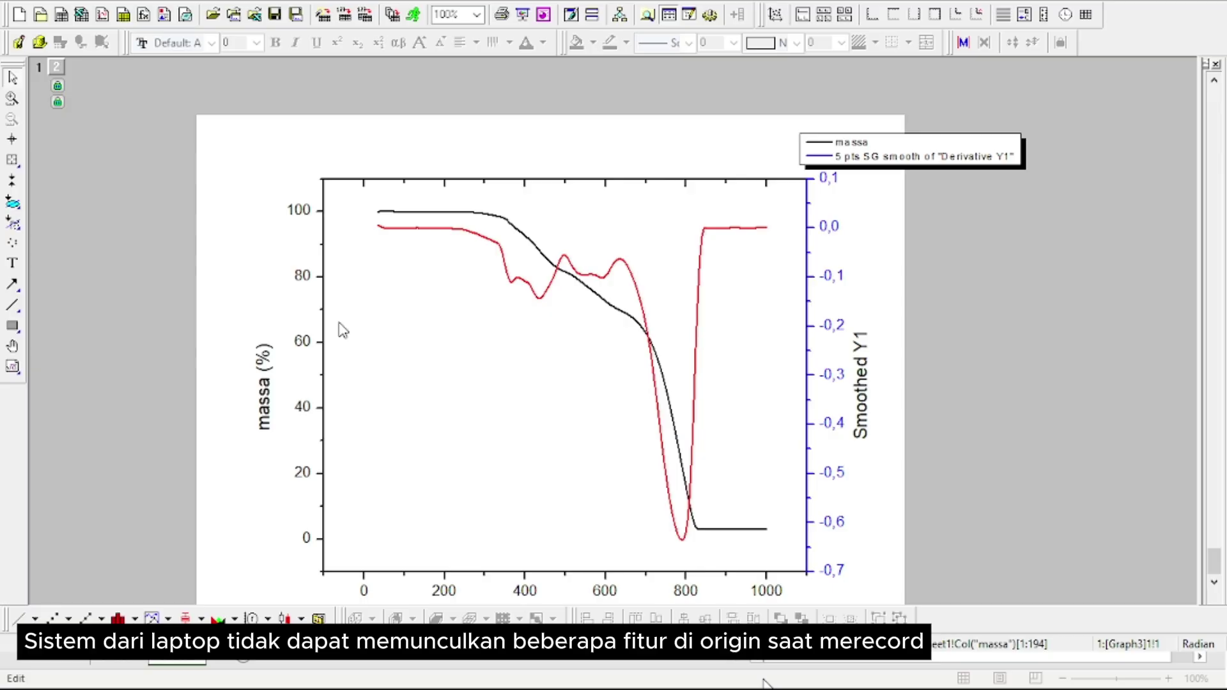
- Set the suhu and massa axes to start at 0 and reduce the suhu axis maximum to just above 1000
left_click(450, 592)
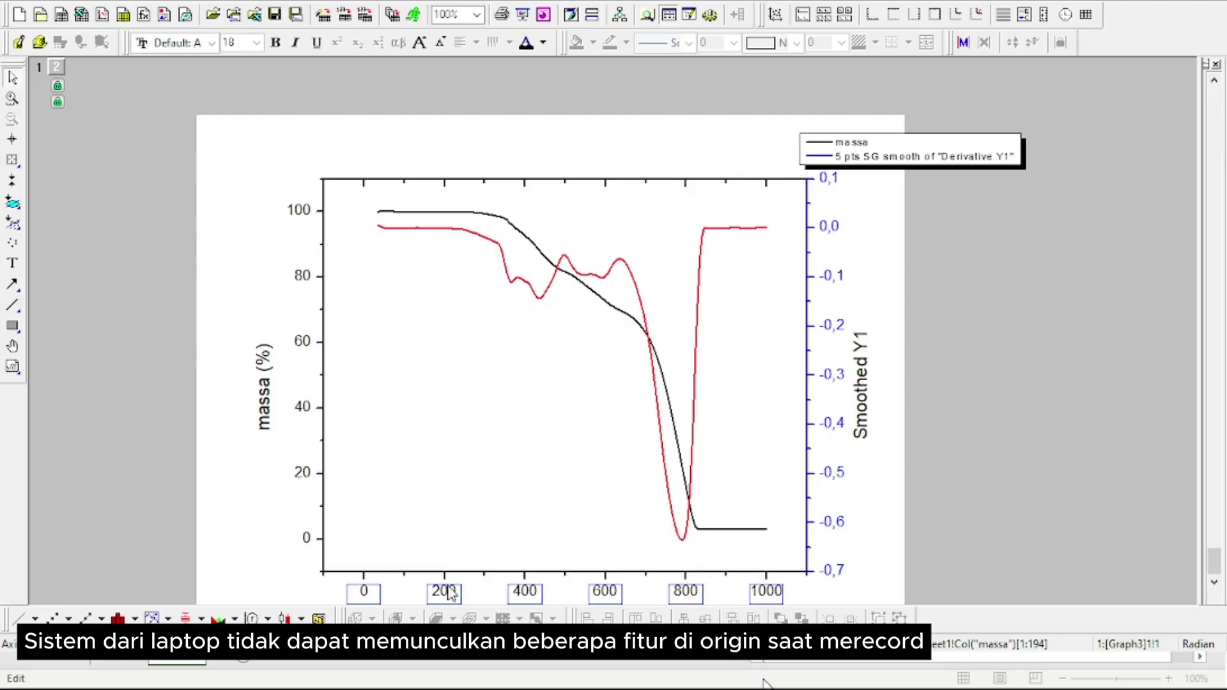
double_click(449, 589)
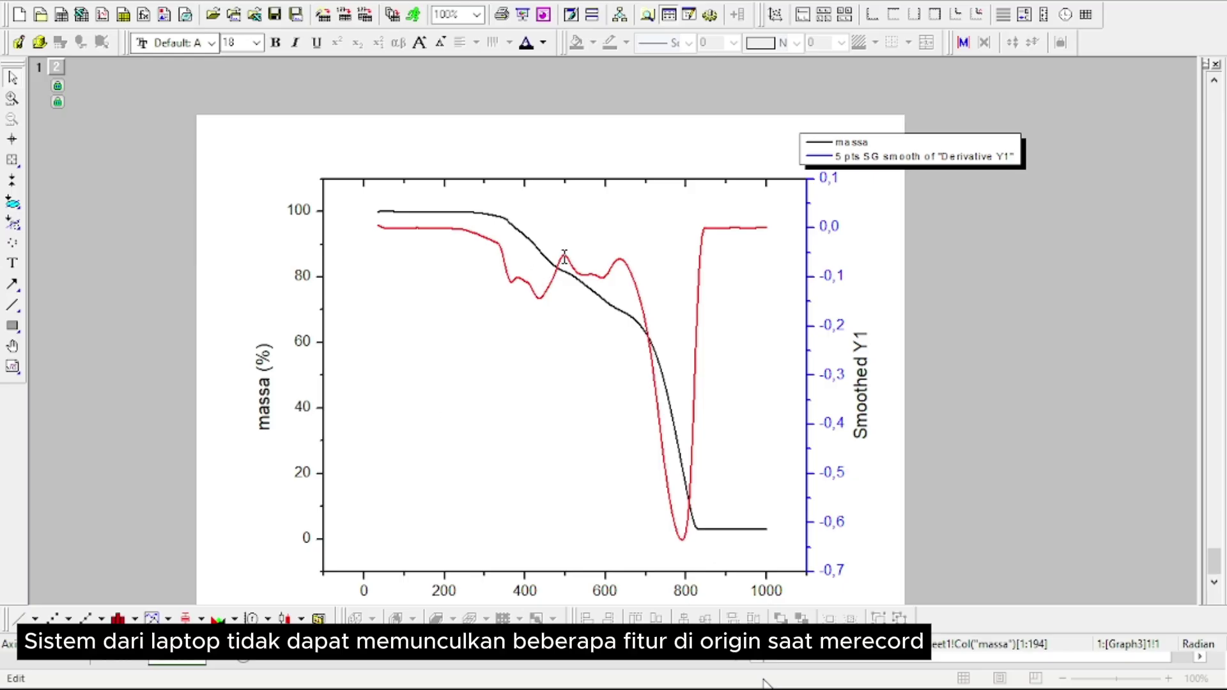
left_click(634, 444)
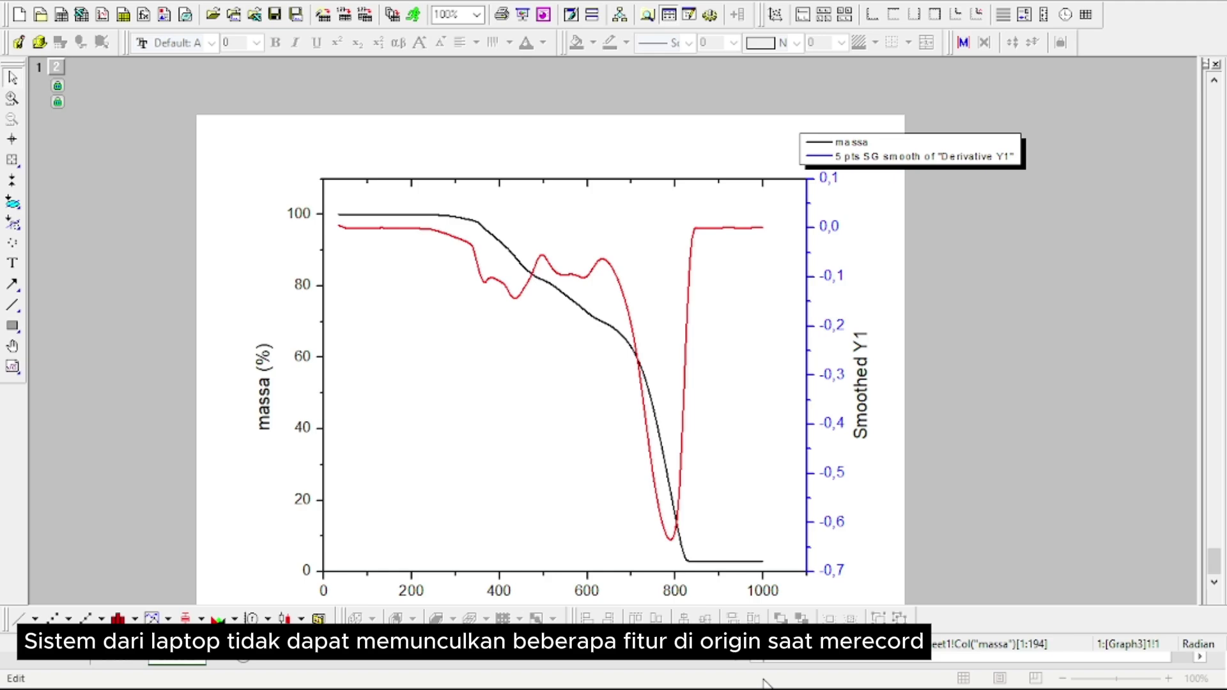
key("ctrl+i")
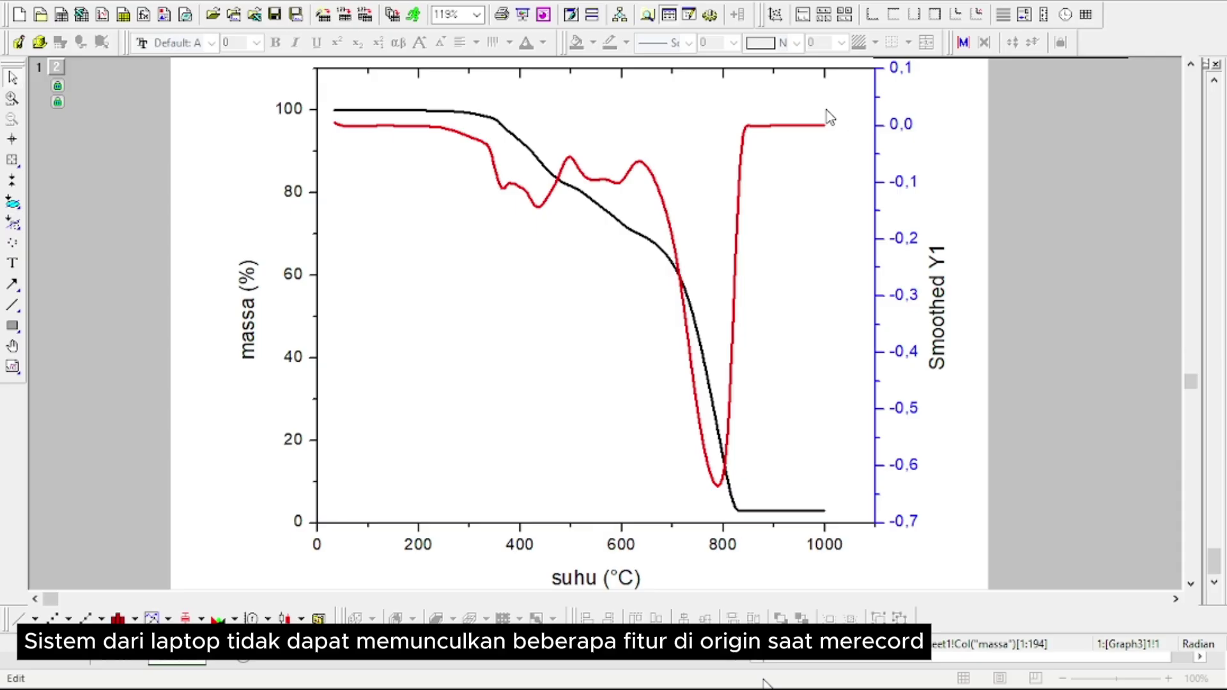
left_click(831, 534)
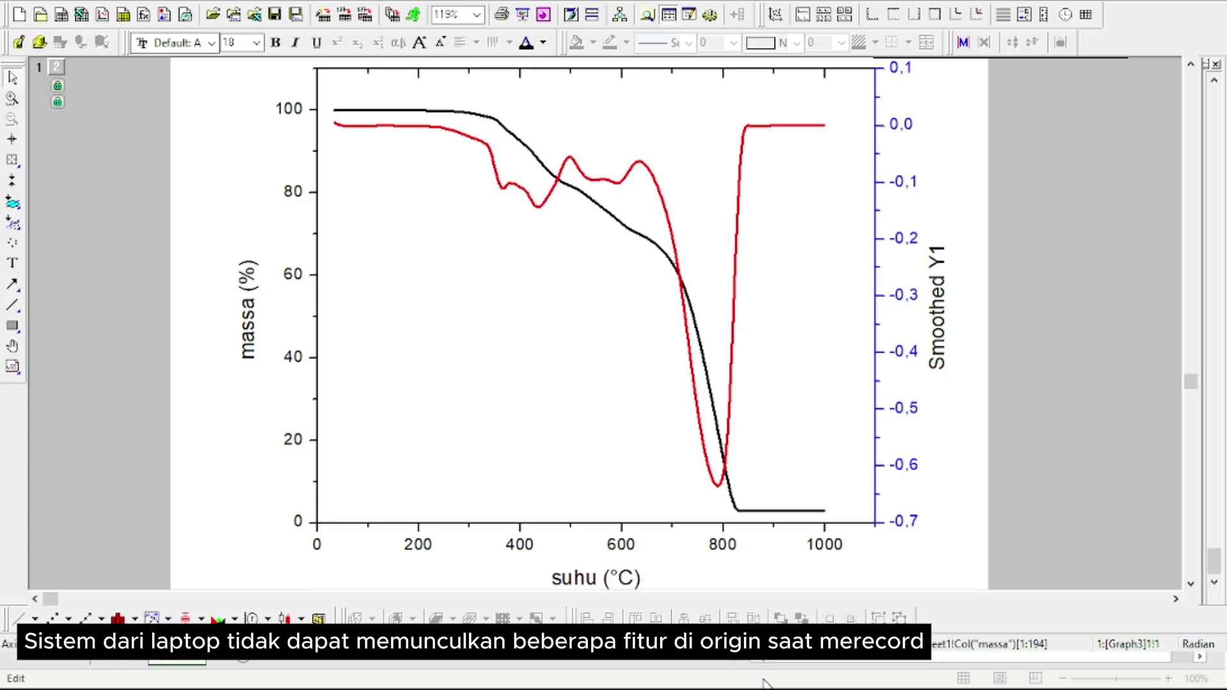
left_click(851, 192)
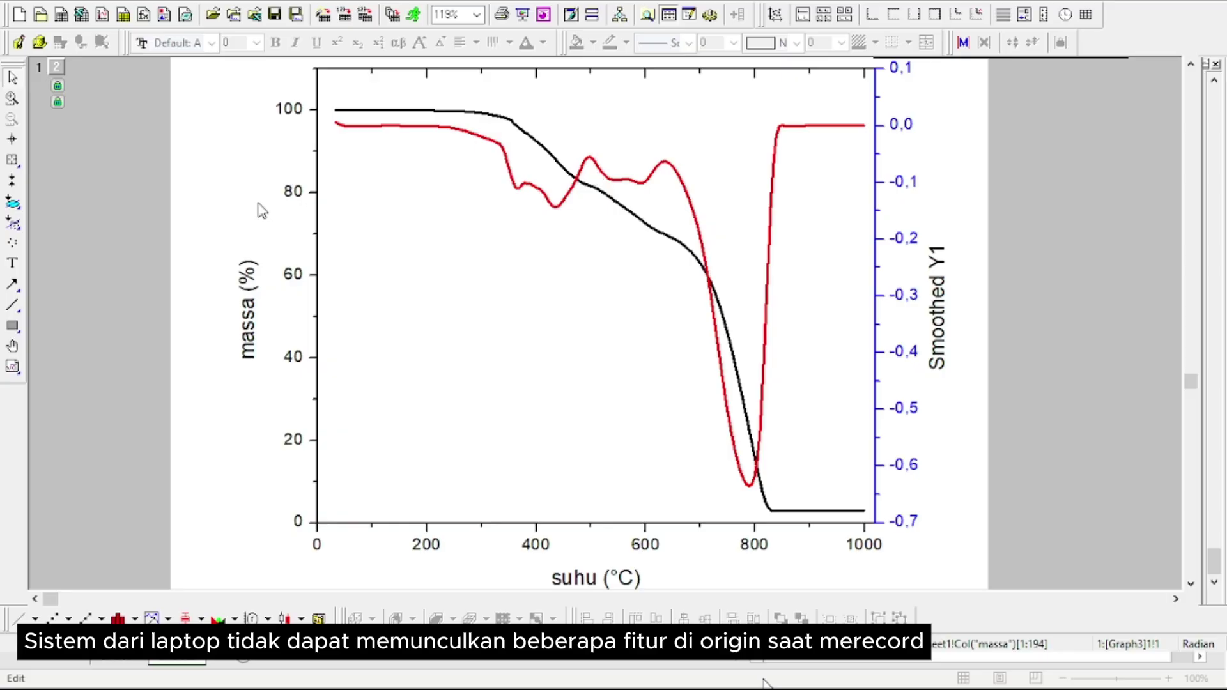
- Draw five horizontal straight lines extending from the black massa curve at its successive points of slope change
left_click(13, 308)
scroll(509, 179, "up", 2)
left_click(13, 78)
scroll(493, 231, "up", 4)
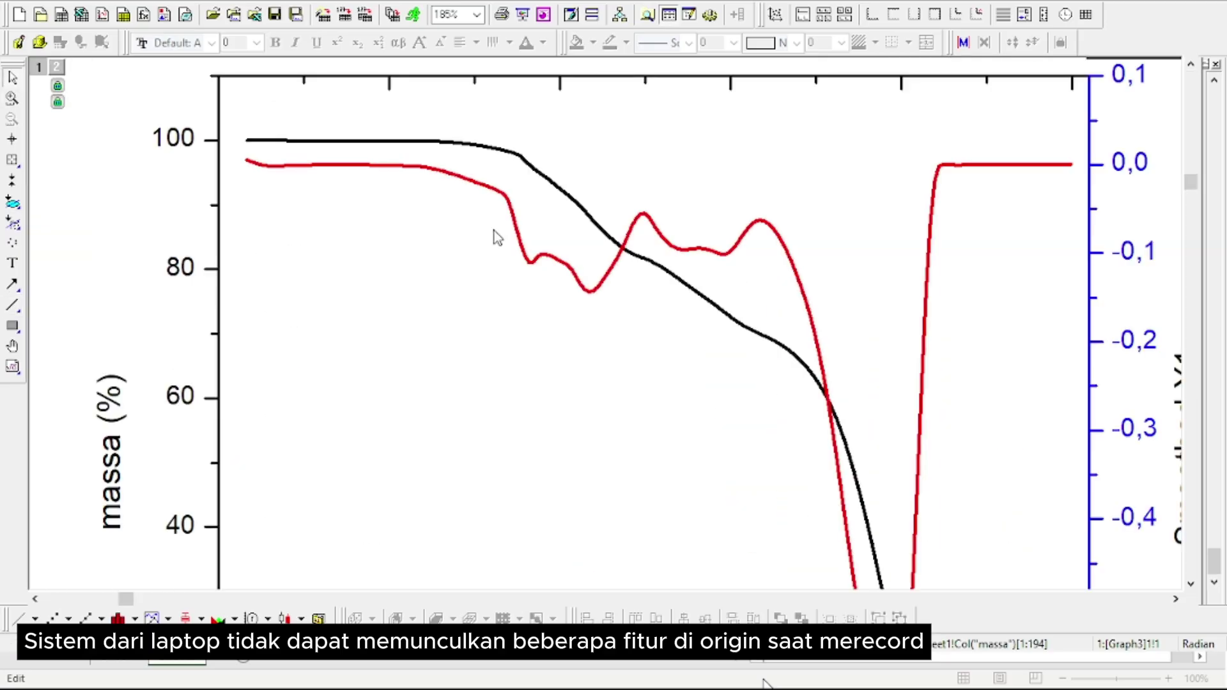
scroll(494, 231, "up", 2)
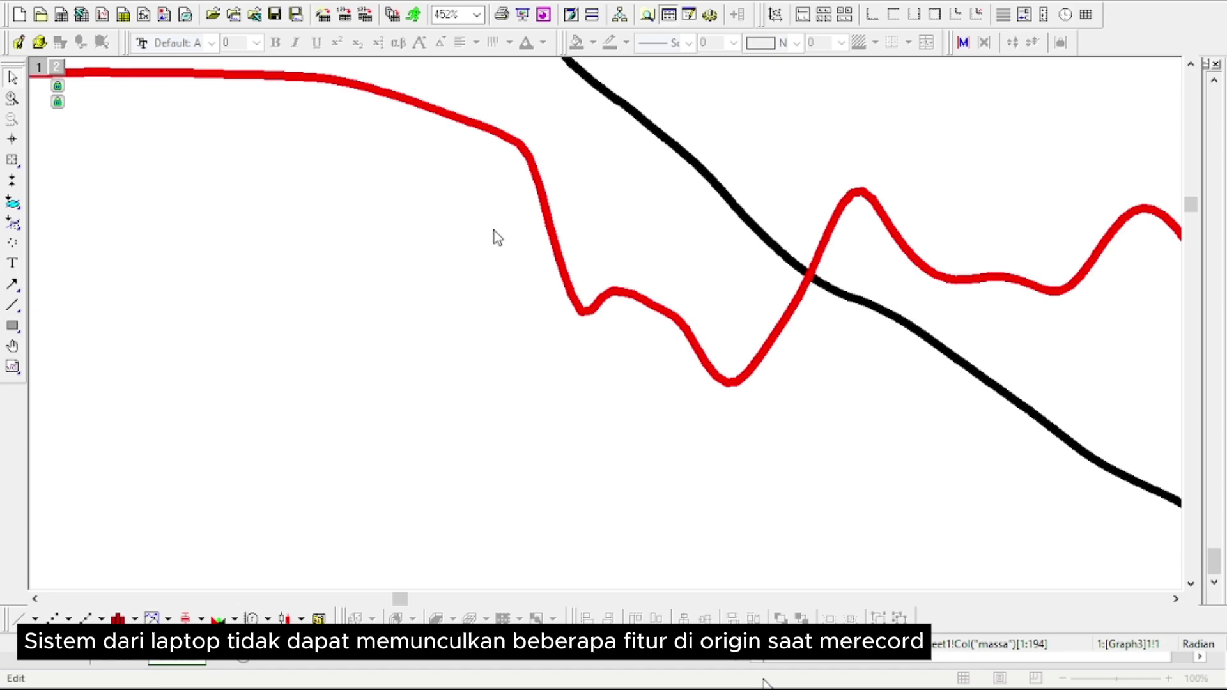
scroll(493, 231, "up", 2)
left_click(14, 306)
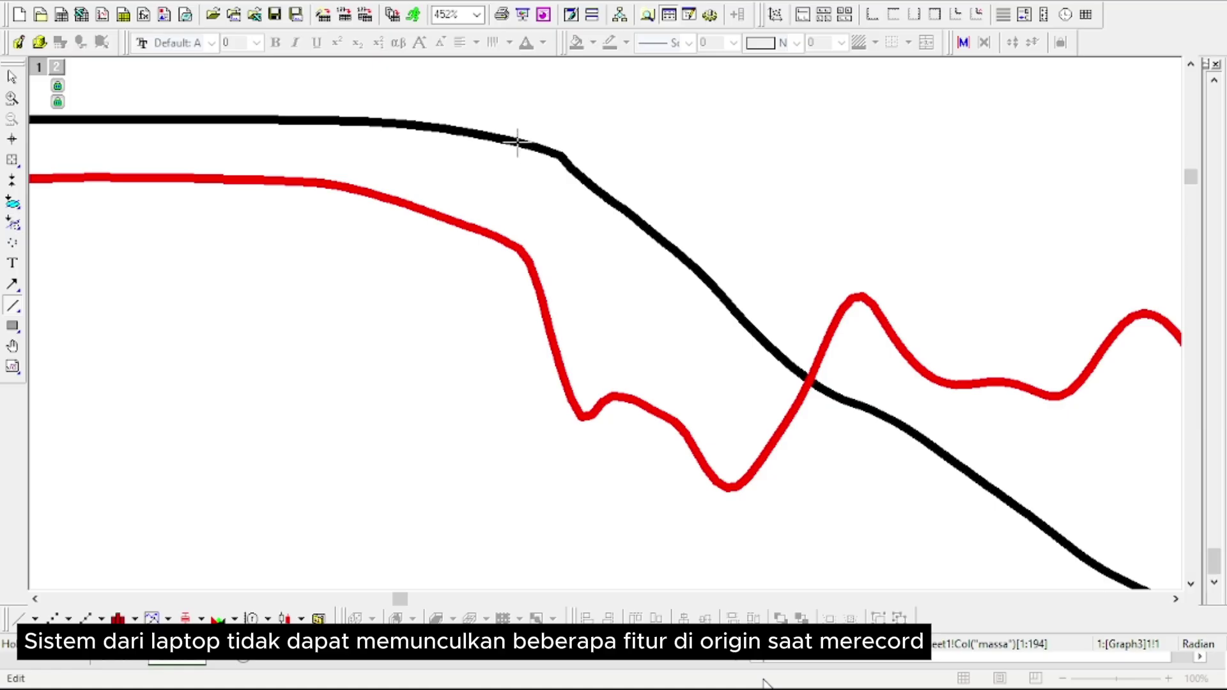
left_click_drag(518, 142, 949, 184)
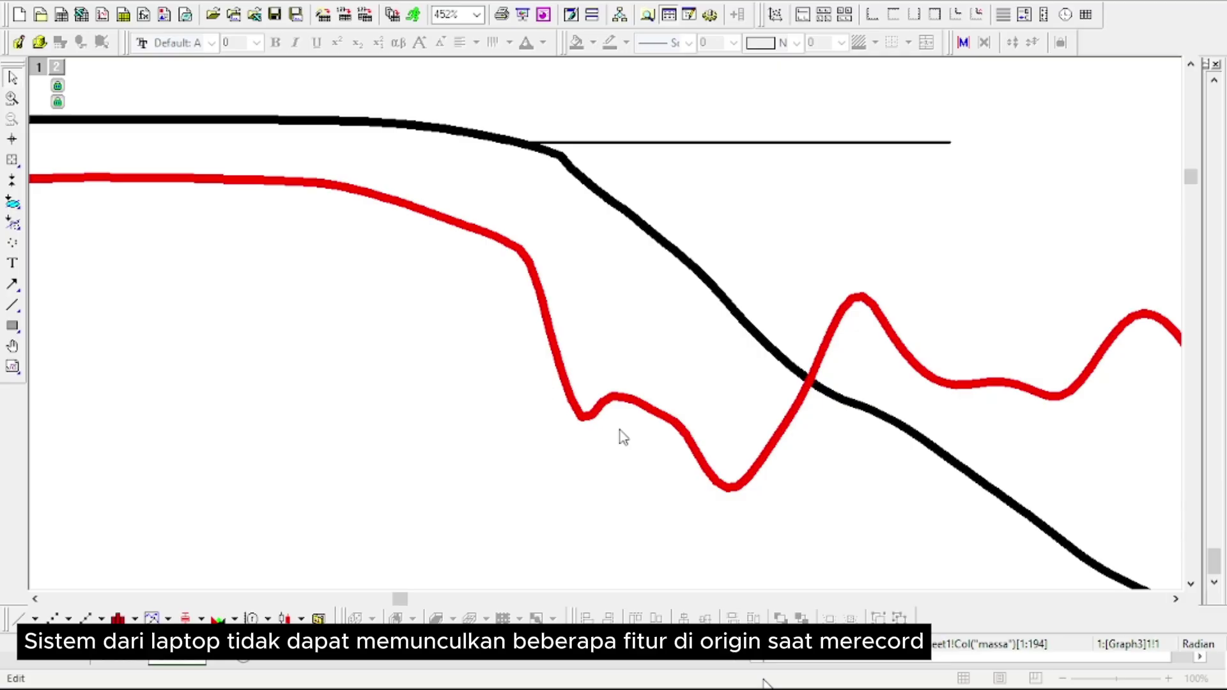
left_click(12, 306)
left_click_drag(631, 216, 1104, 268)
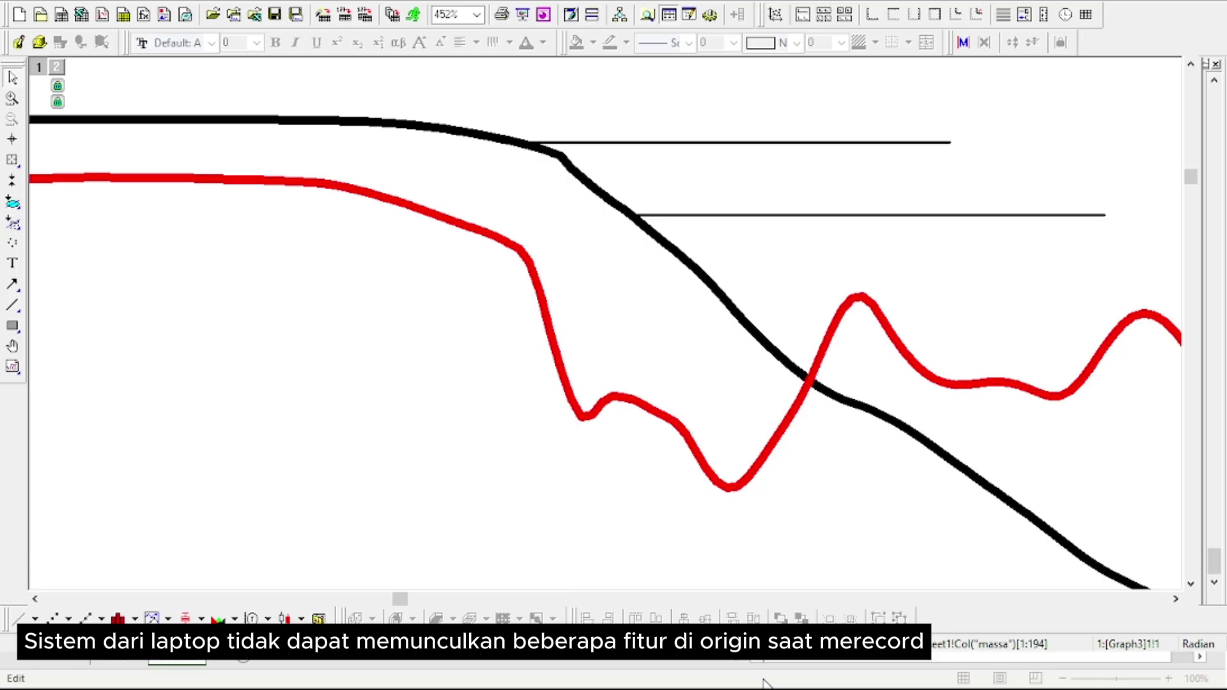
scroll(667, 384, "down", 3)
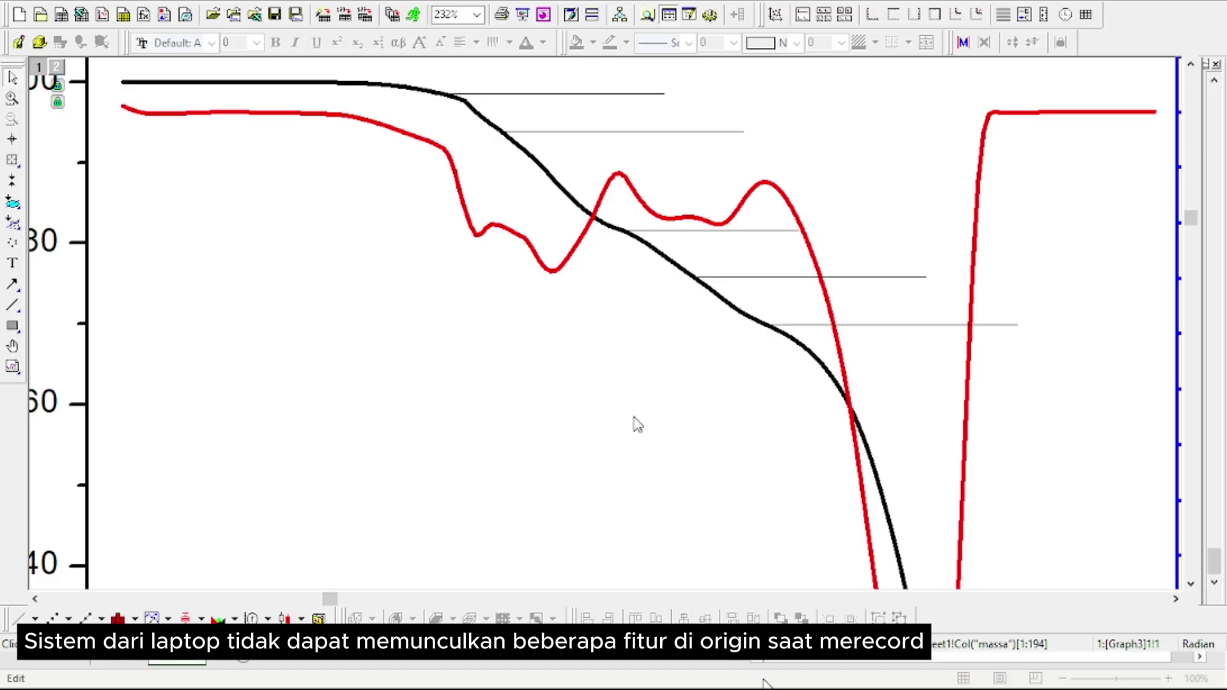
scroll(637, 425, "down", 1)
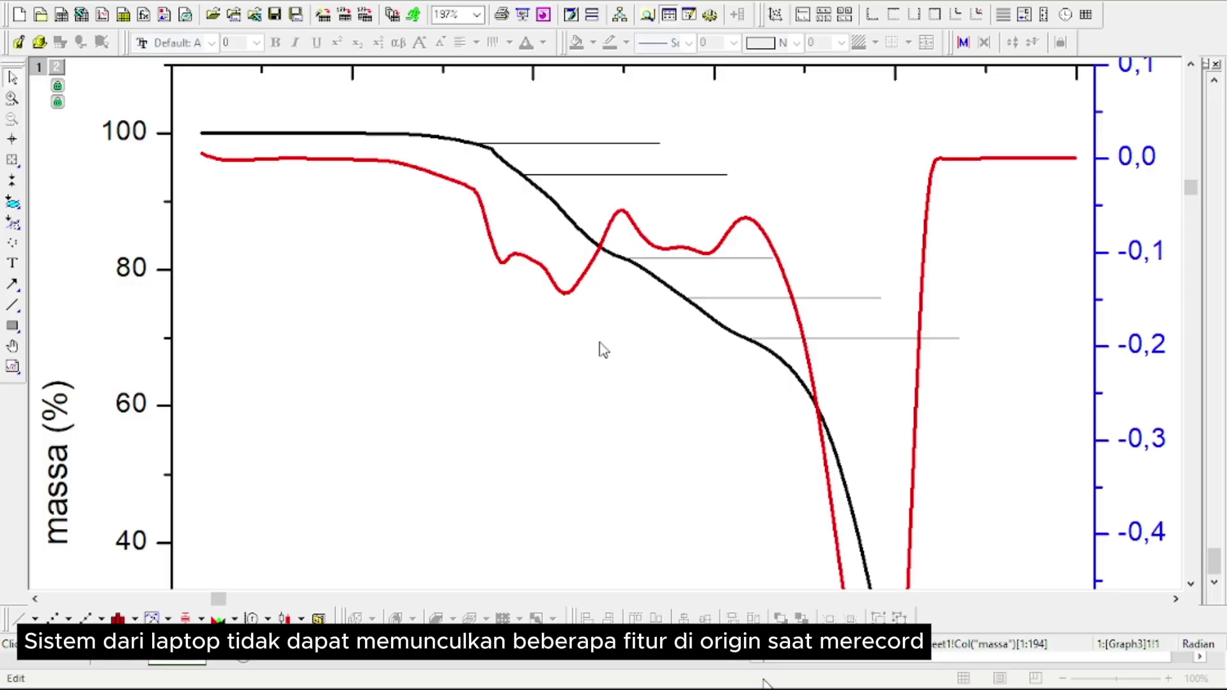
- Color the five horizontal marker lines on the massa curve blue and thicken them
scroll(601, 349, "up", 2)
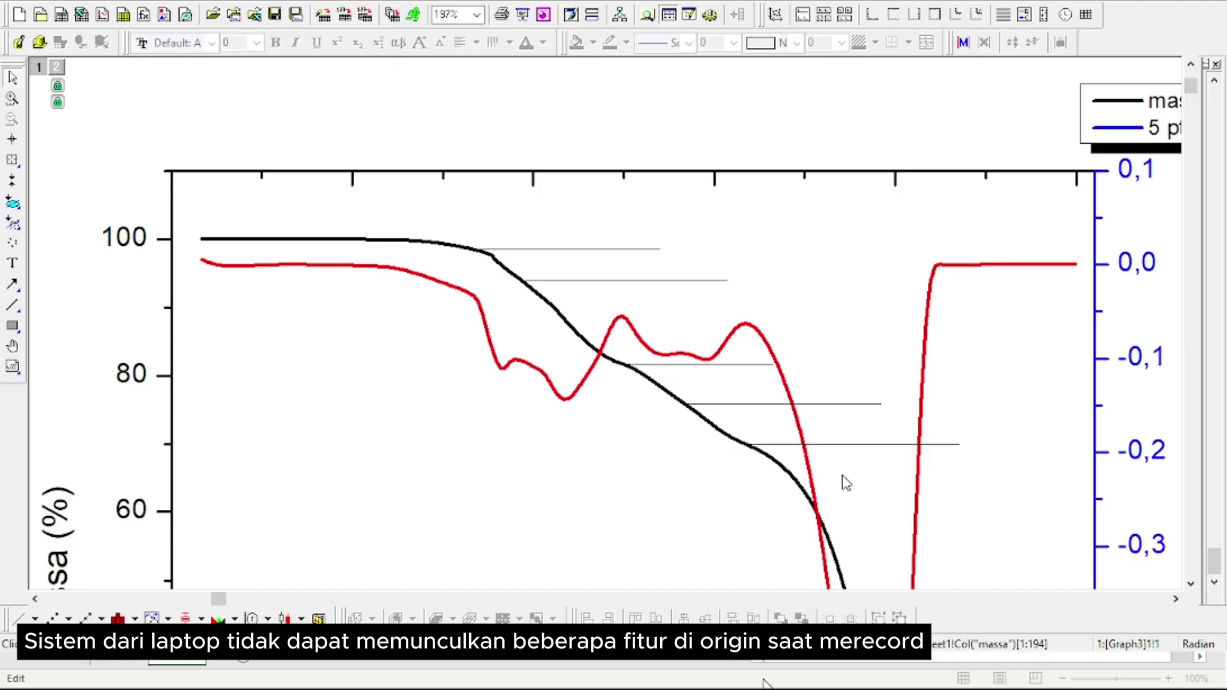
scroll(419, 289, "up", 1)
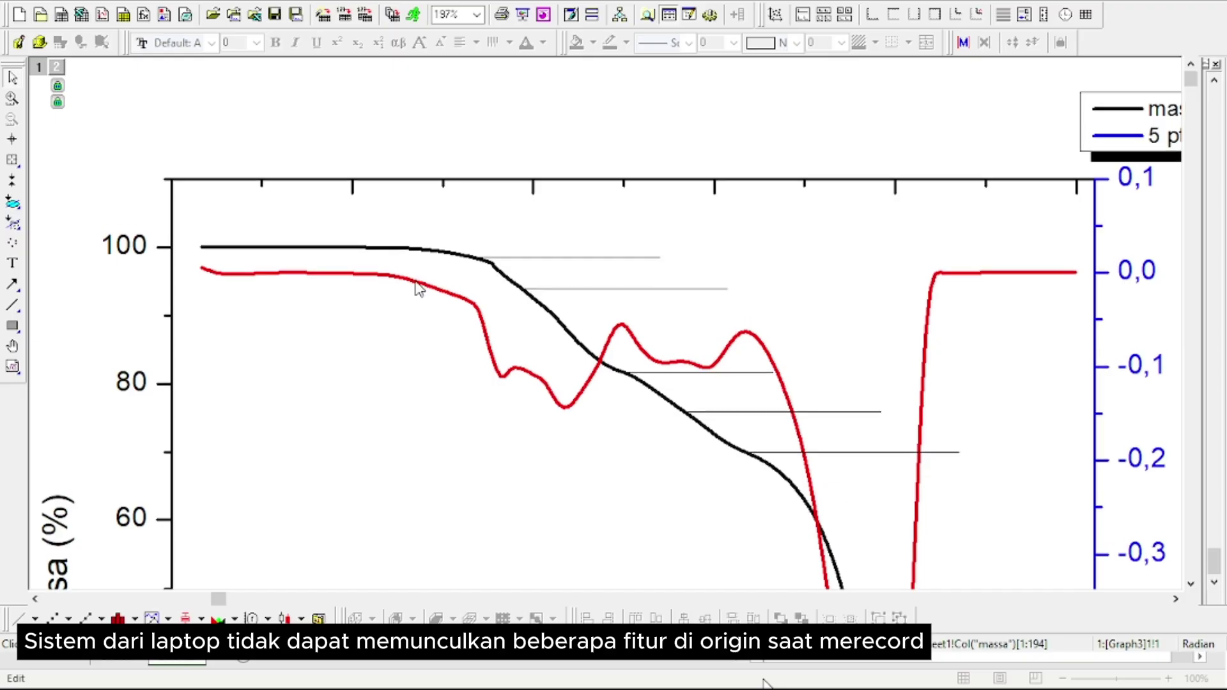
left_click(555, 257)
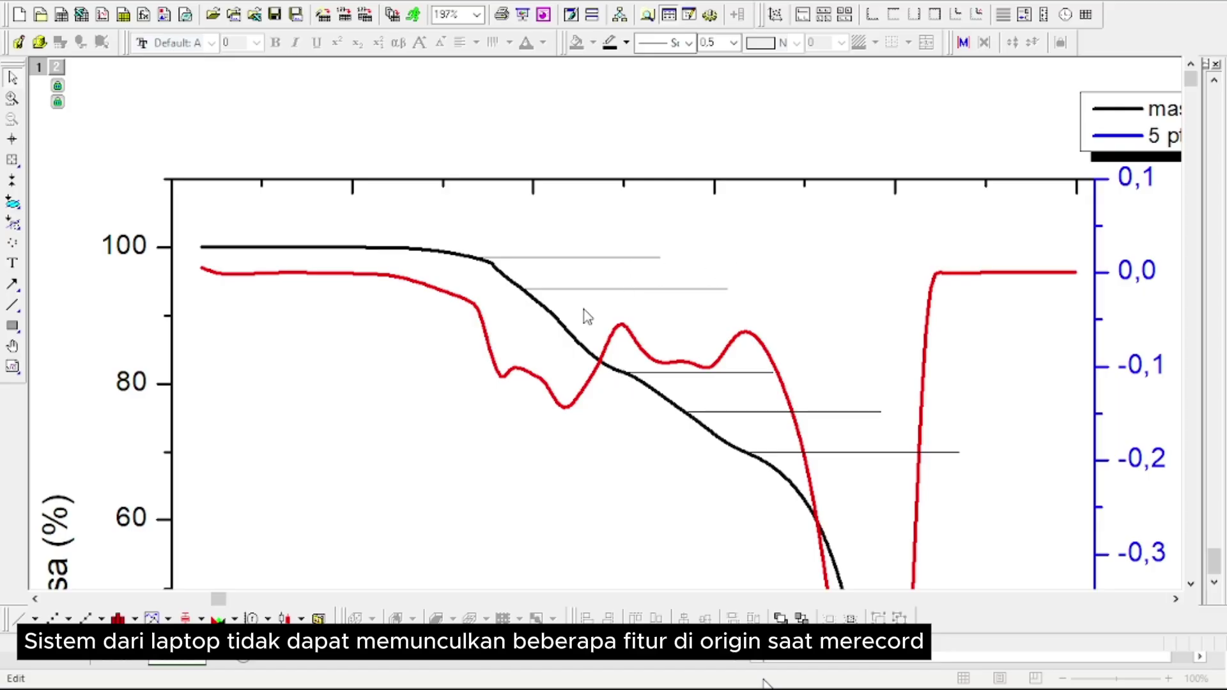
left_click(735, 250)
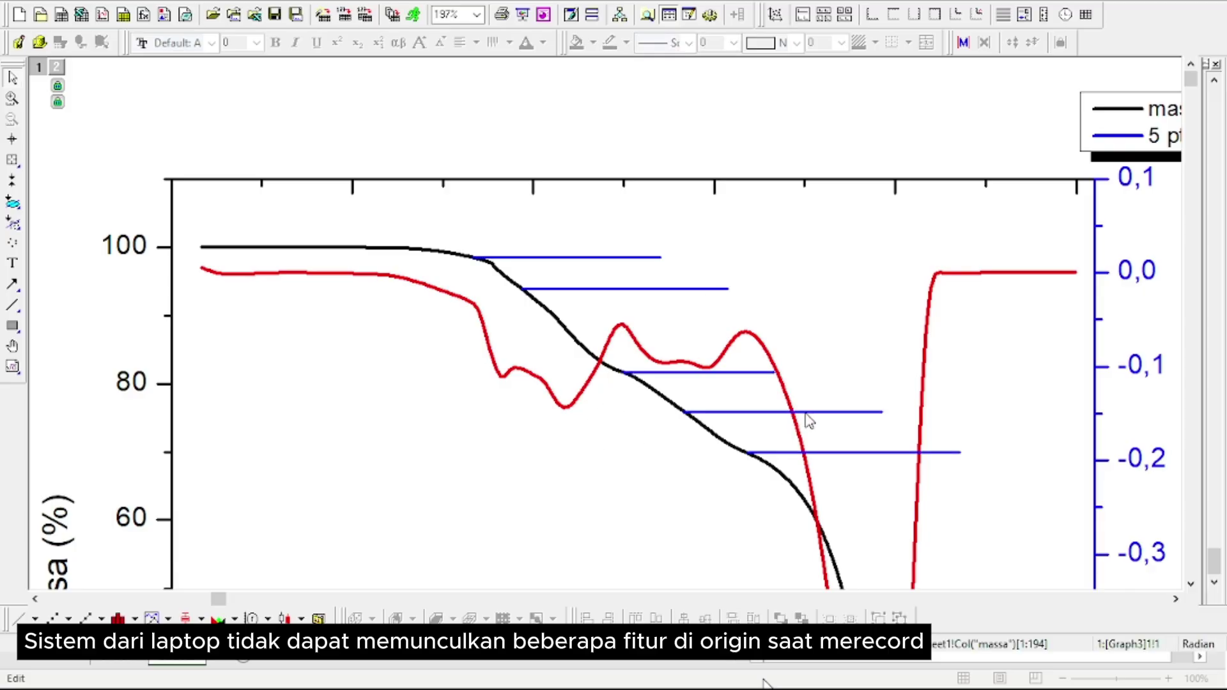
scroll(805, 416, "down", 5)
scroll(677, 248, "up", 3)
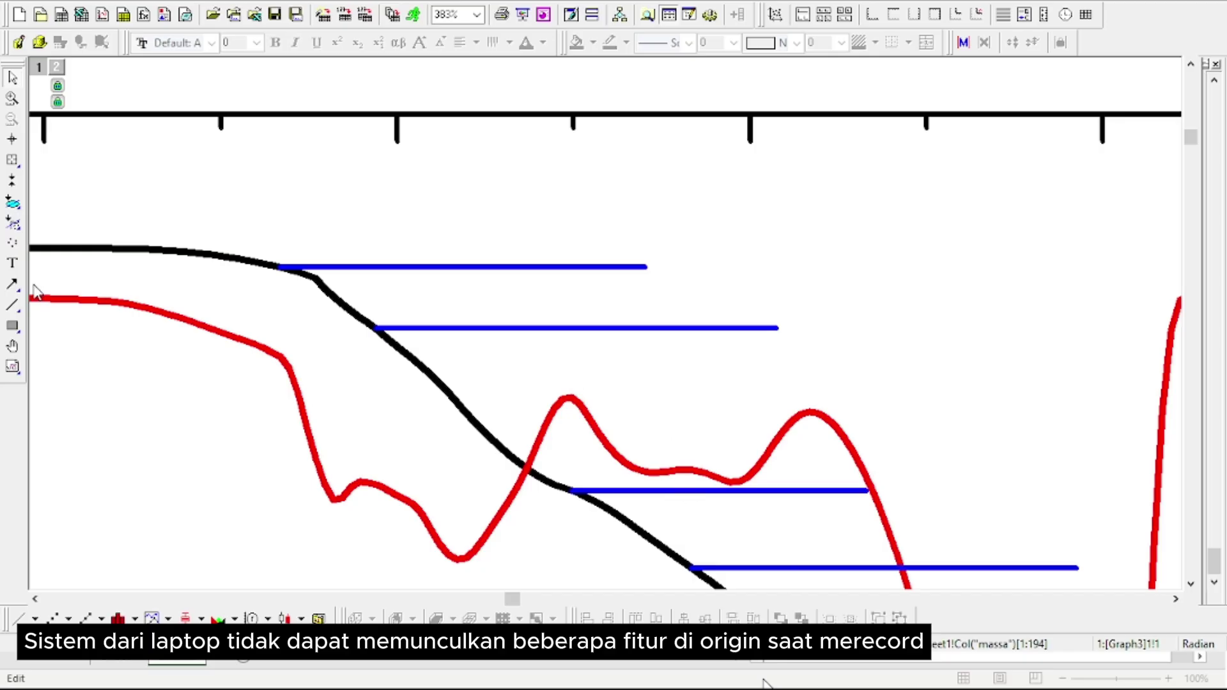
- Draw five vertical arrows pointing down, each from one blue marker line to the next one below
left_click(13, 286)
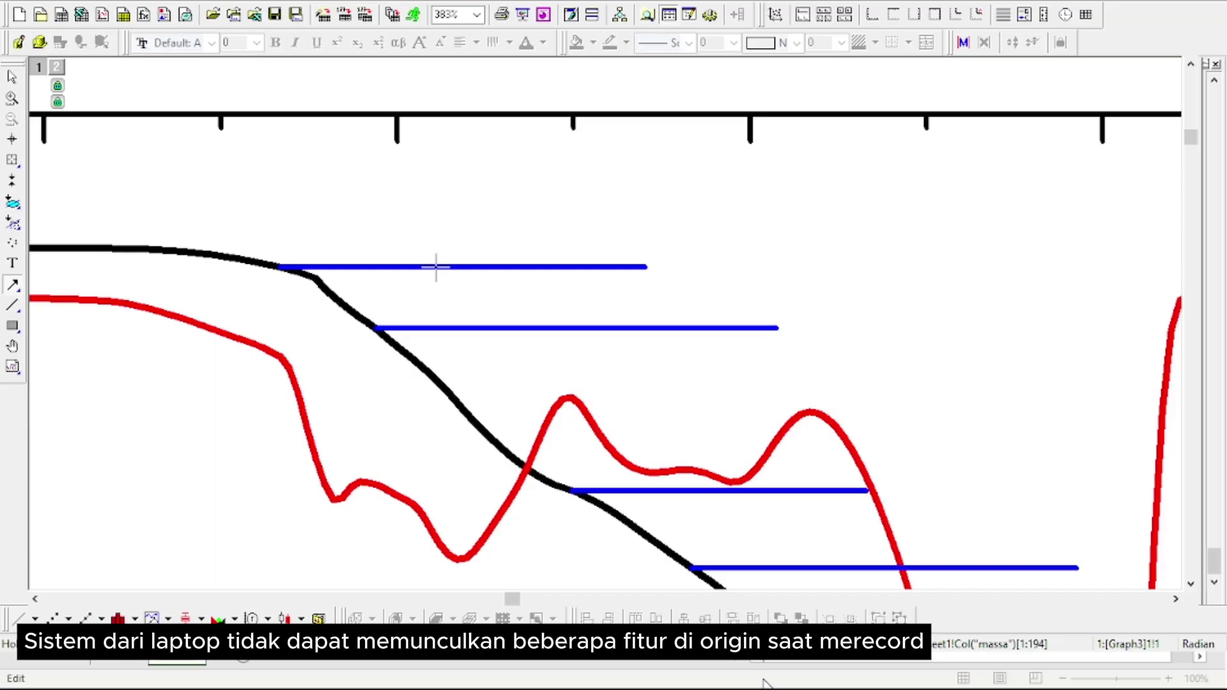
left_click_drag(433, 267, 432, 327)
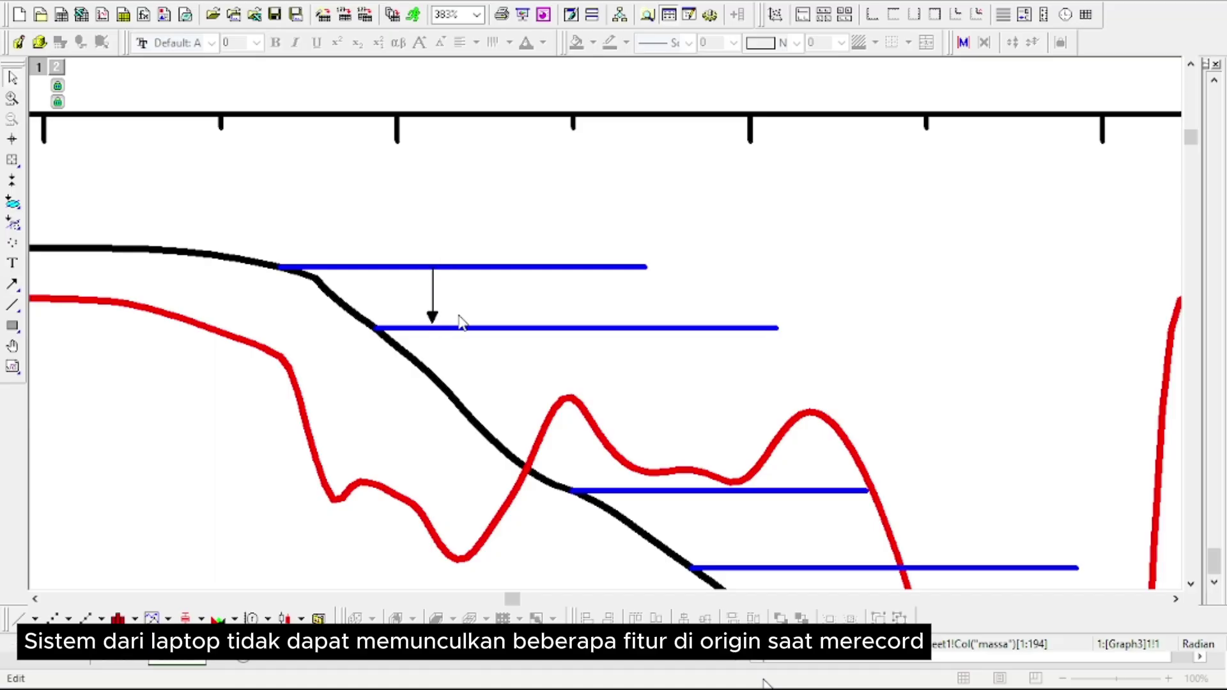
left_click(13, 285)
left_click_drag(578, 328, 601, 484)
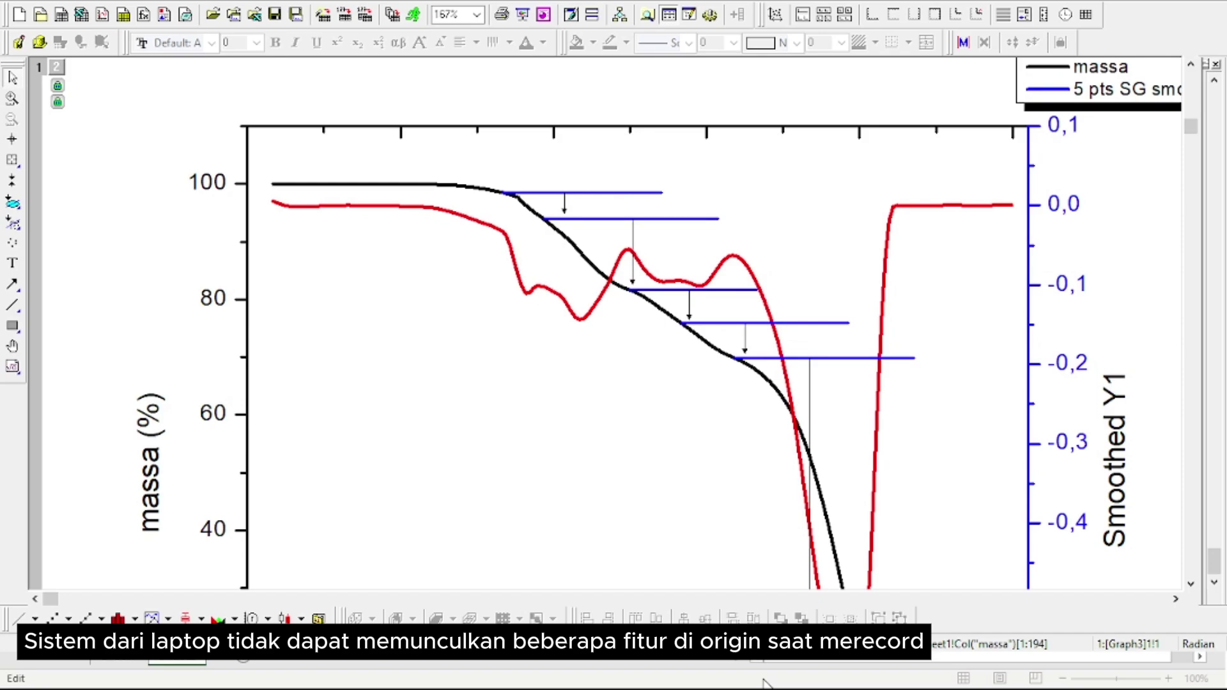
scroll(629, 334, "down", 5)
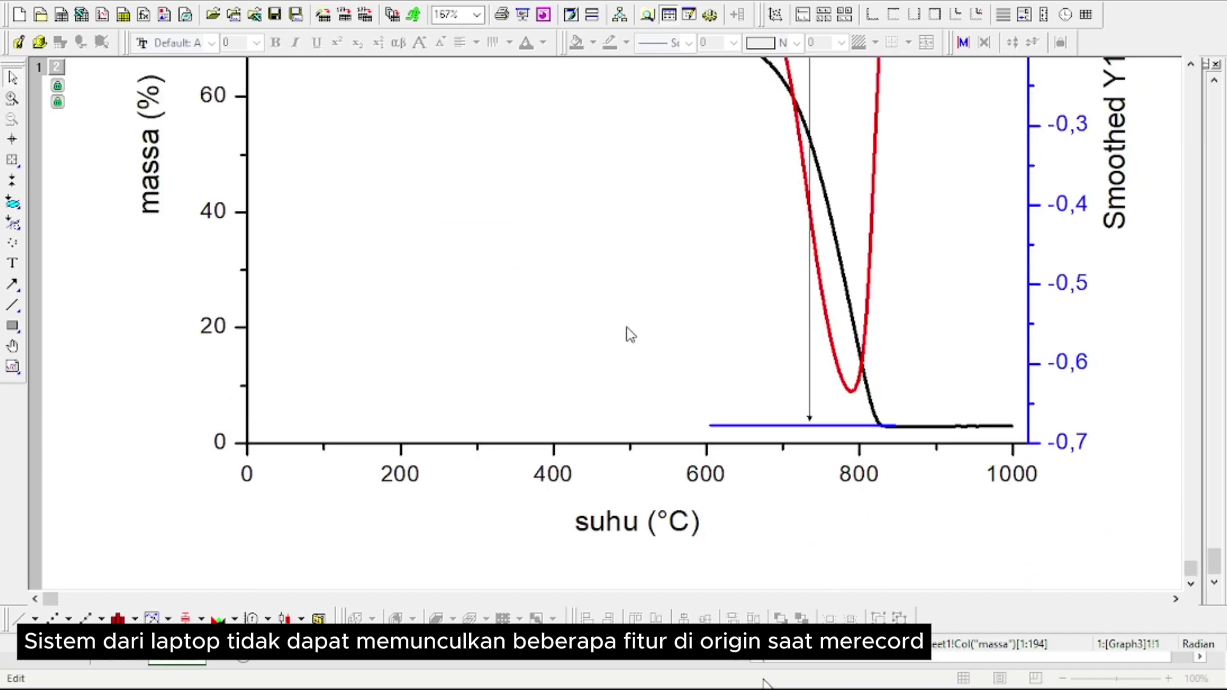
scroll(630, 333, "up", 5)
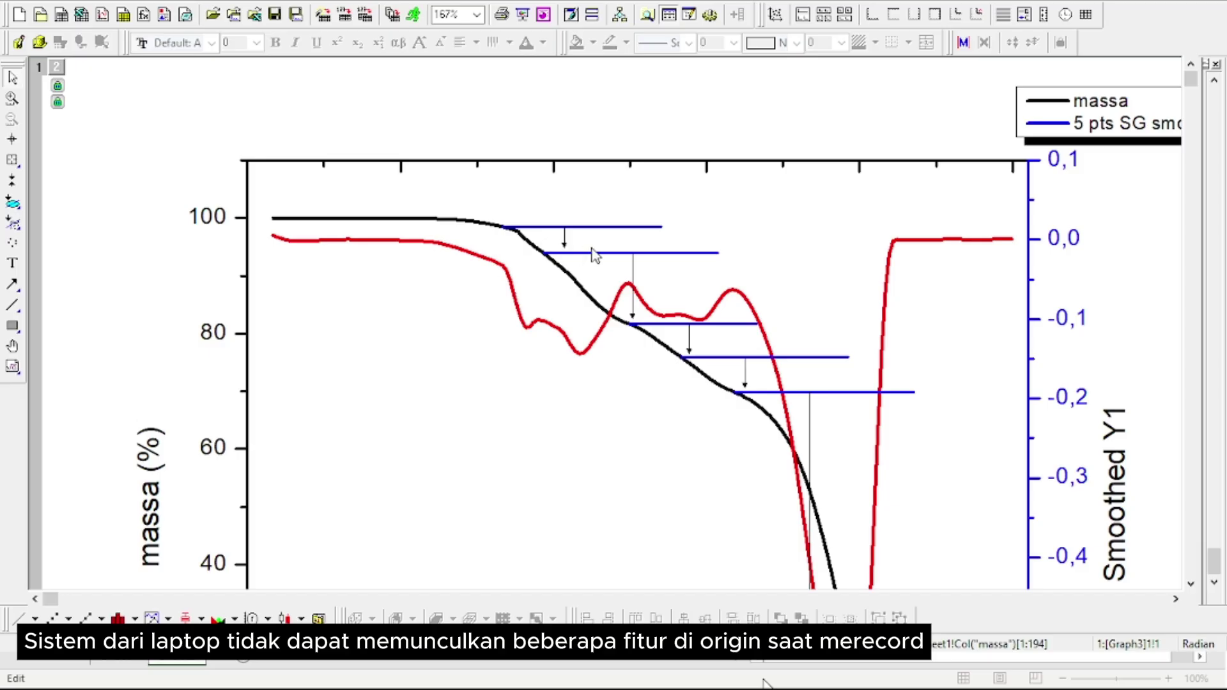
- Read the massa value at the first blue marker line and add the text label "98,50%" near its end
left_click(11, 142)
left_click(13, 78)
left_click(477, 223)
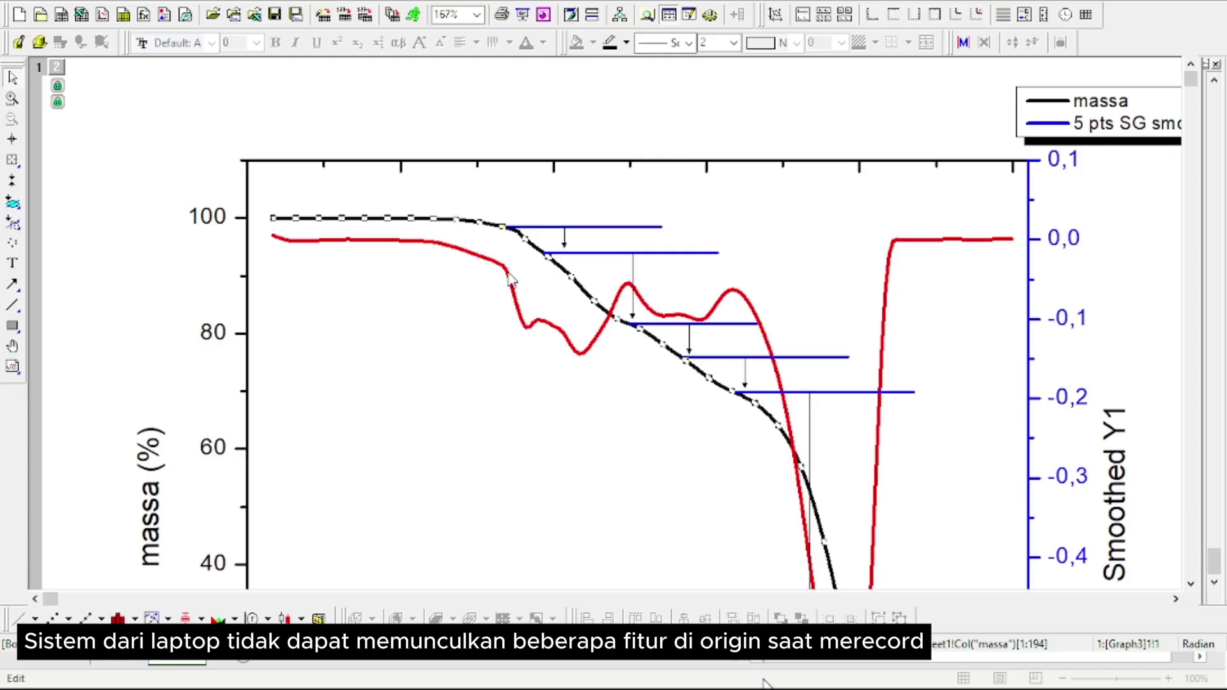
left_click(491, 225)
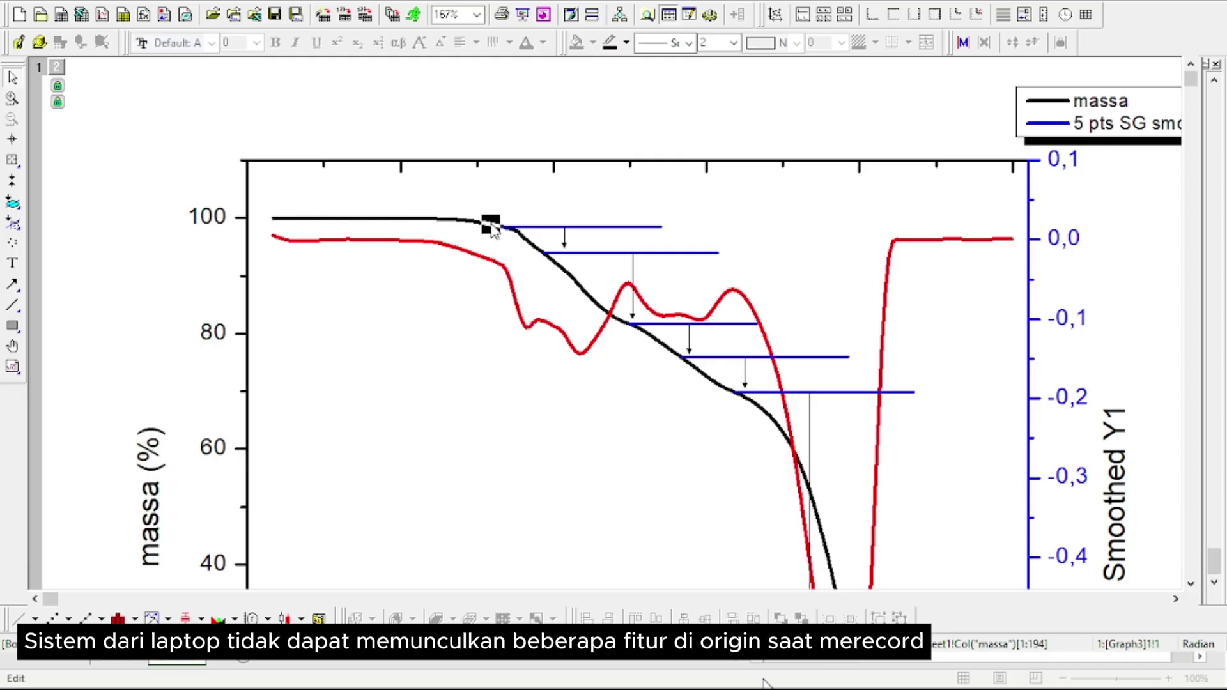
left_click(12, 139)
left_click(531, 227)
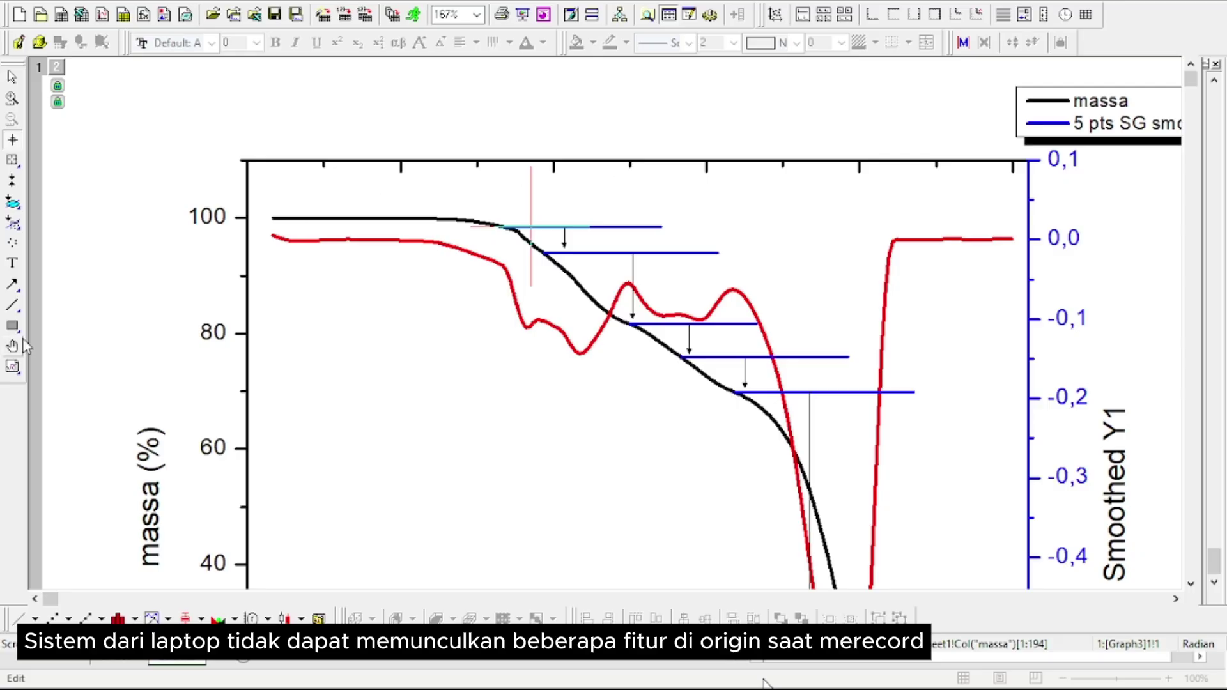
left_click(12, 264)
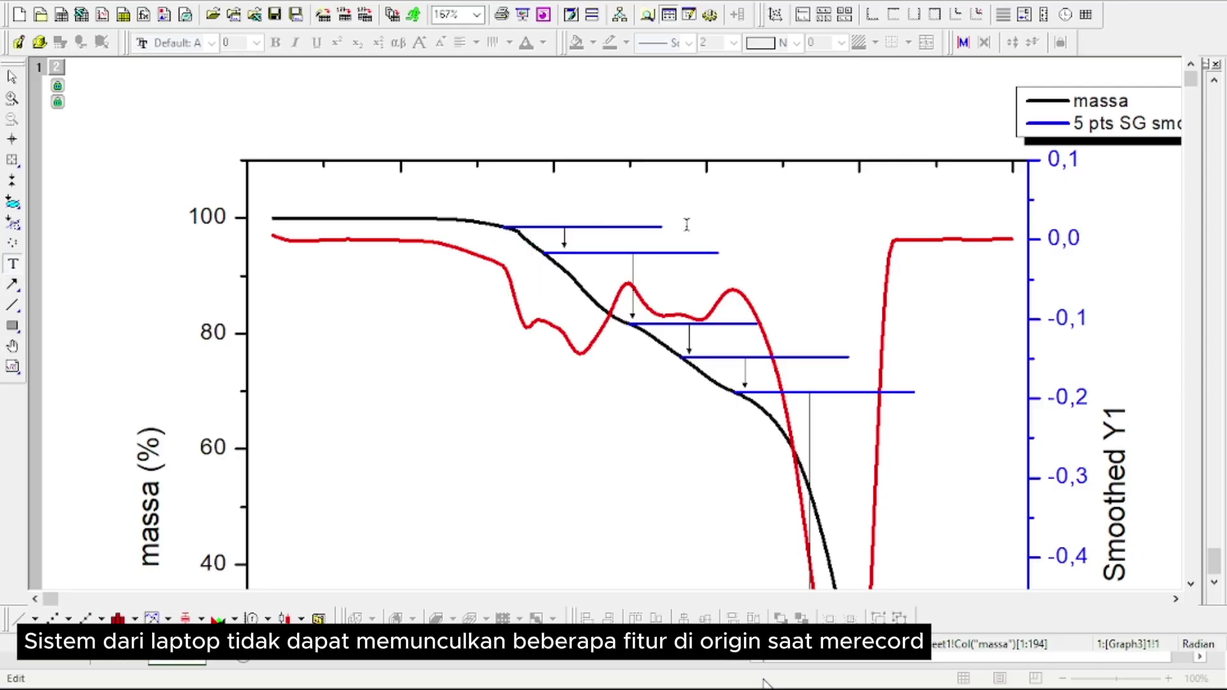
left_click(649, 210)
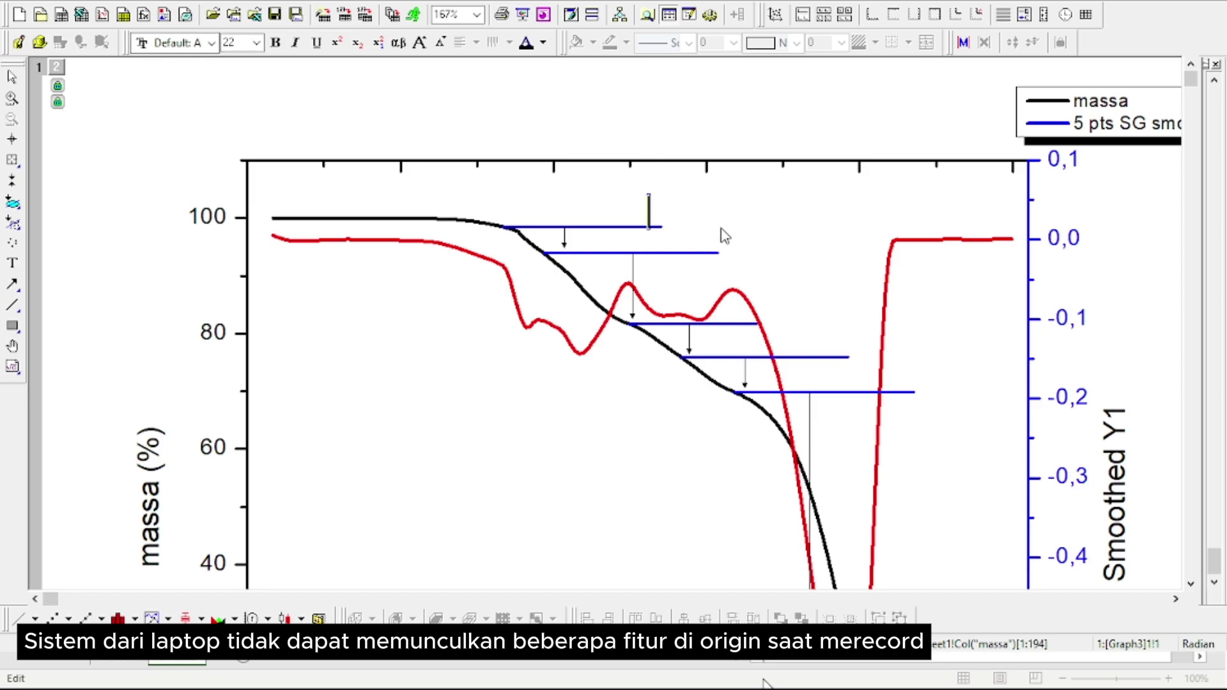
type("98,50%")
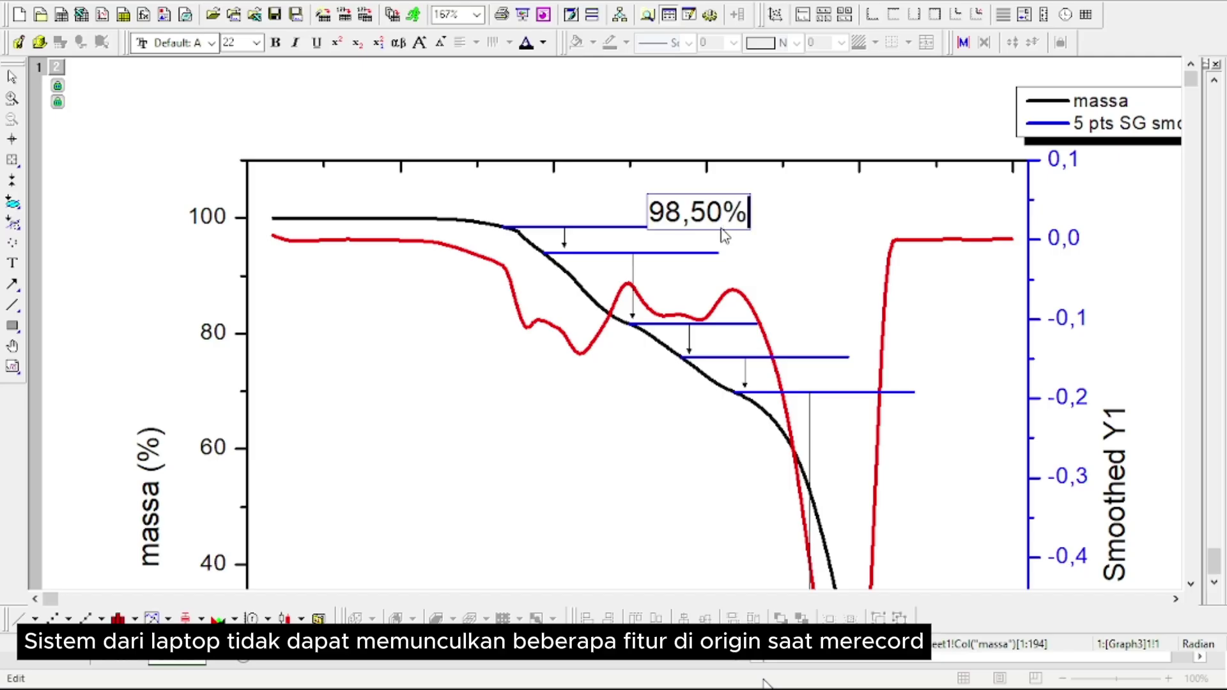
- Shrink the 98,50% label to about size 9 and place it just above the end of the first blue line
left_click(817, 213)
left_click(687, 219)
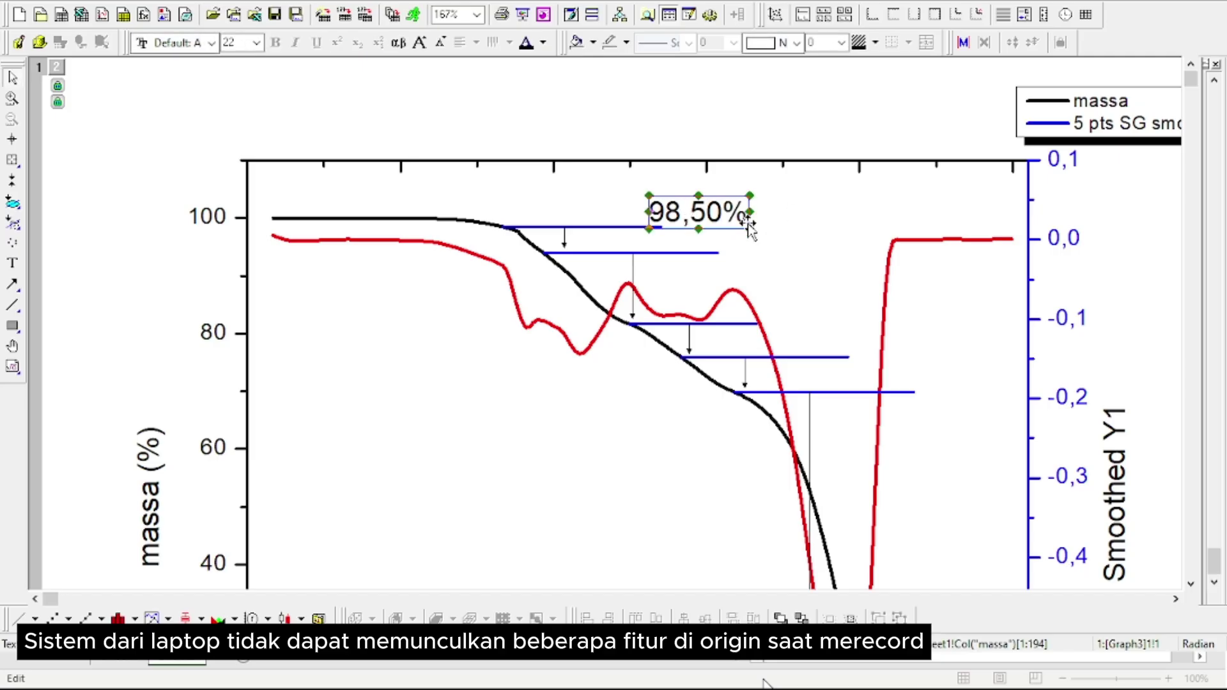
left_click_drag(745, 223, 654, 214)
left_click(414, 323)
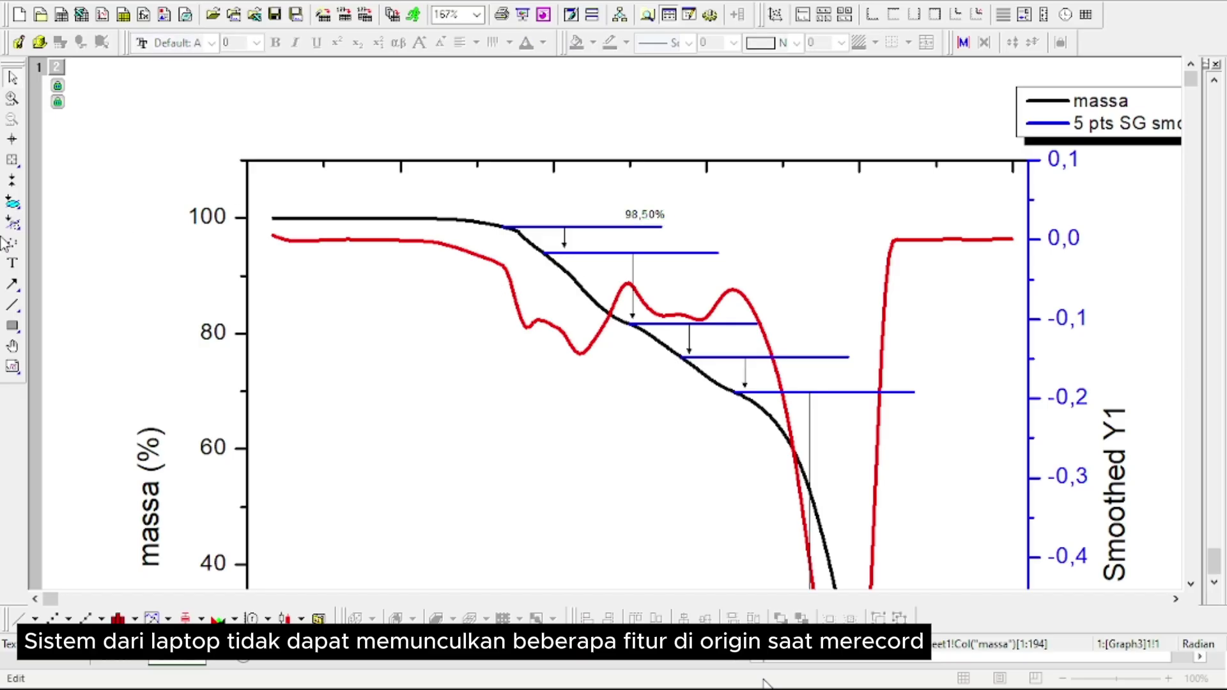
- Read the massa value at the second blue line and place a copy of the 98,50% label above that line
left_click(11, 140)
left_click(679, 253)
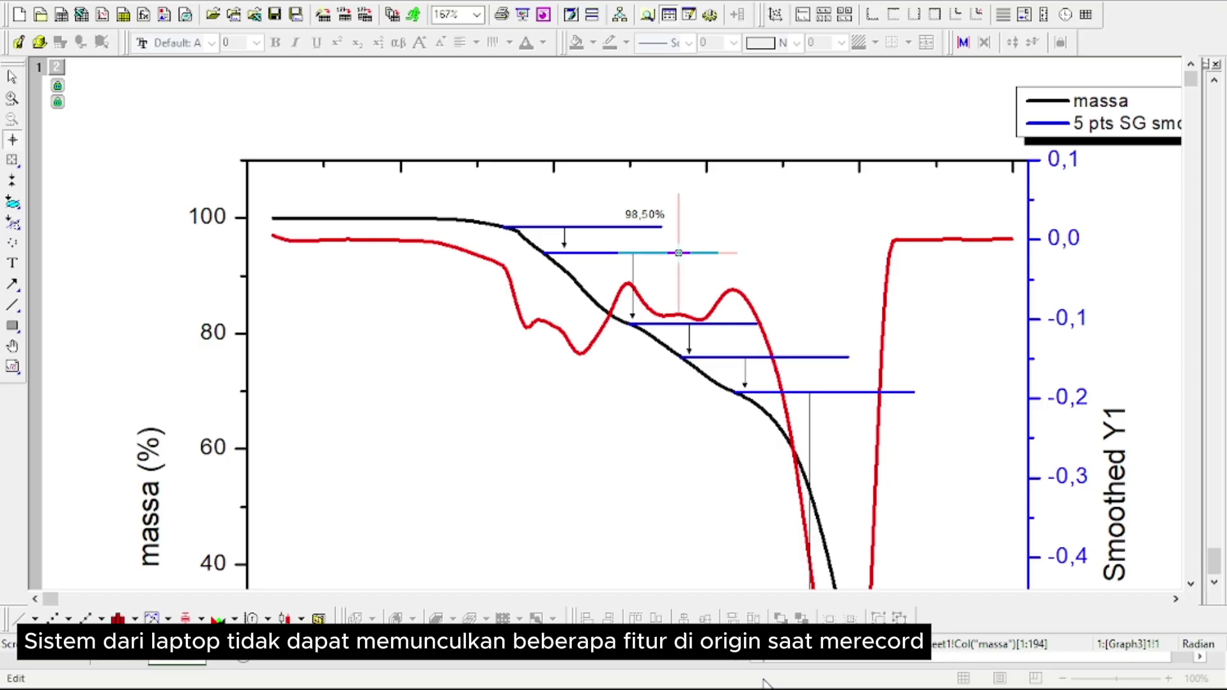
left_click(655, 212)
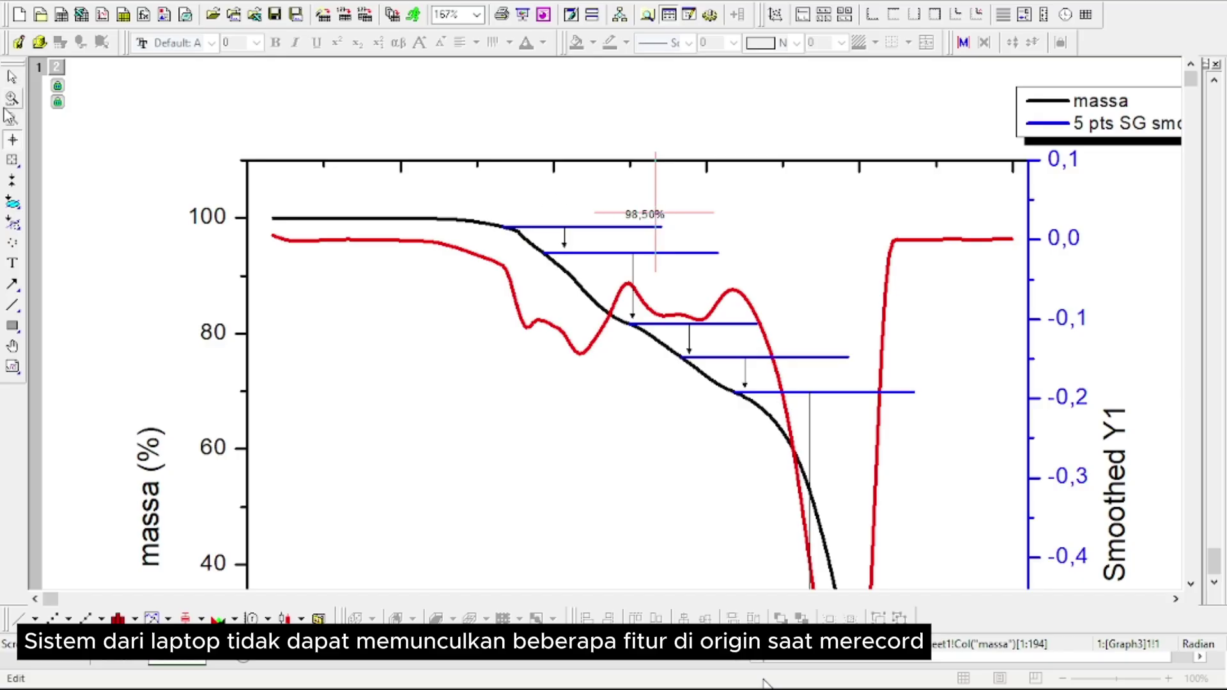
left_click(11, 78)
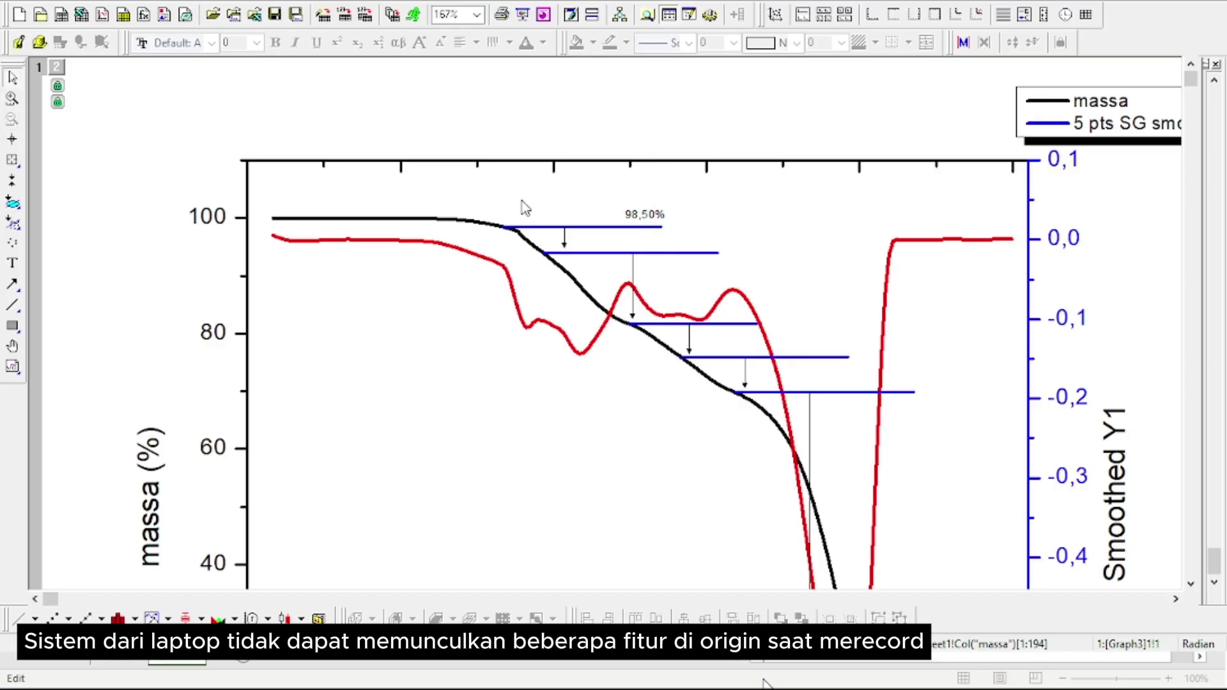
left_click(665, 225)
left_click_drag(666, 225, 690, 244)
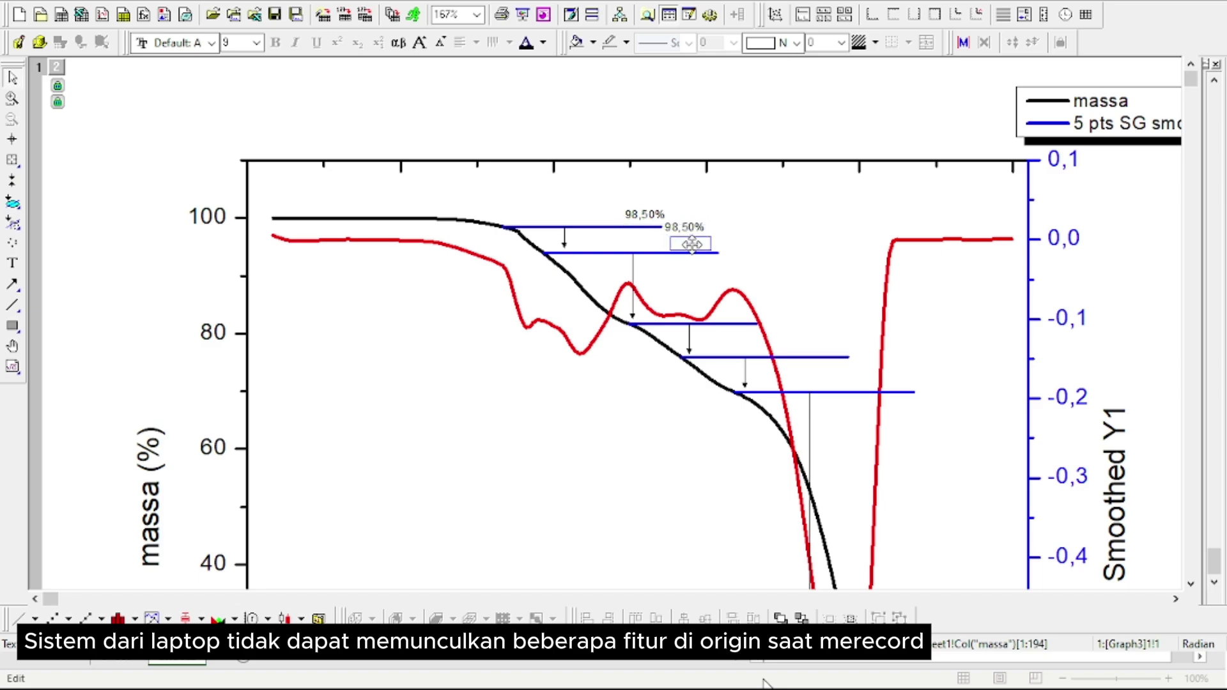
- Change the copied label above the second blue line to "93,96%"
double_click(683, 246)
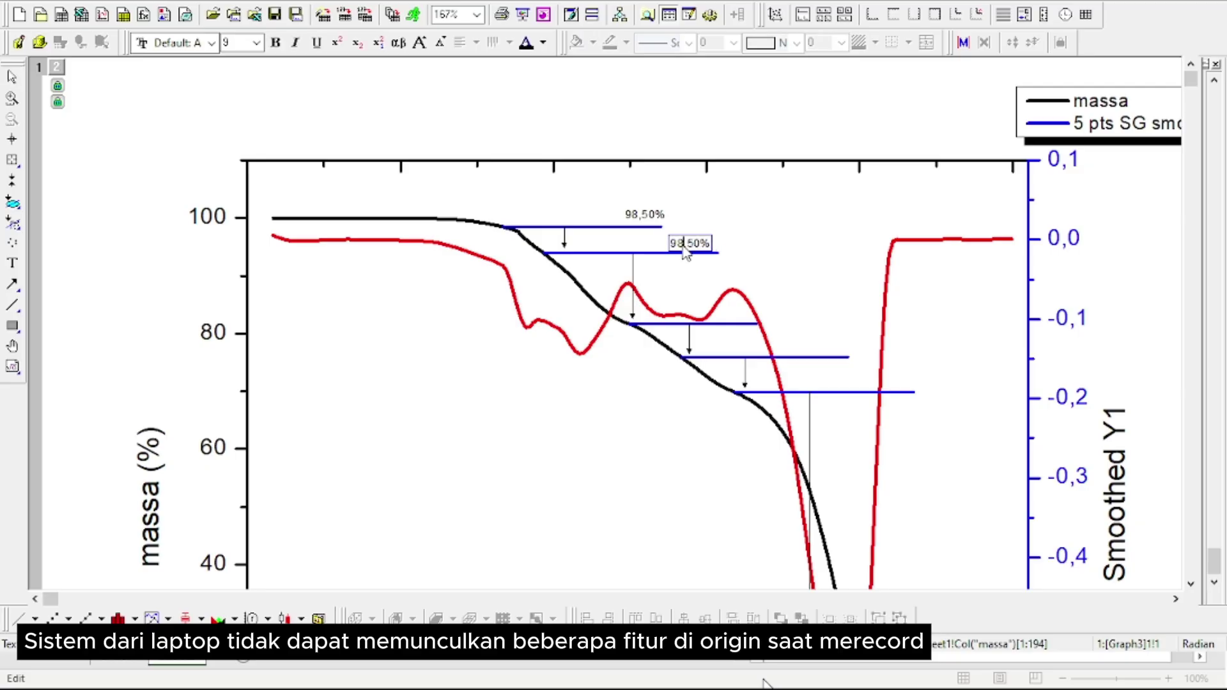
key("BackSpace")
type("3")
key("BackSpace")
key("BackSpace")
type("96")
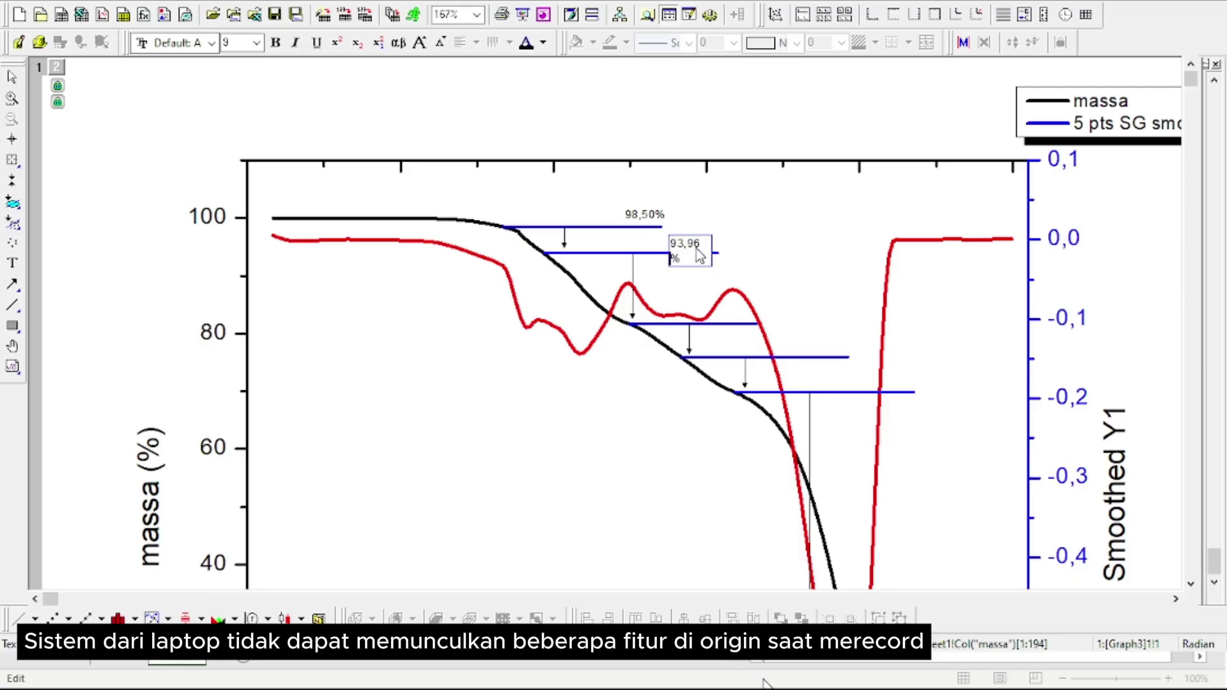
left_click(734, 250)
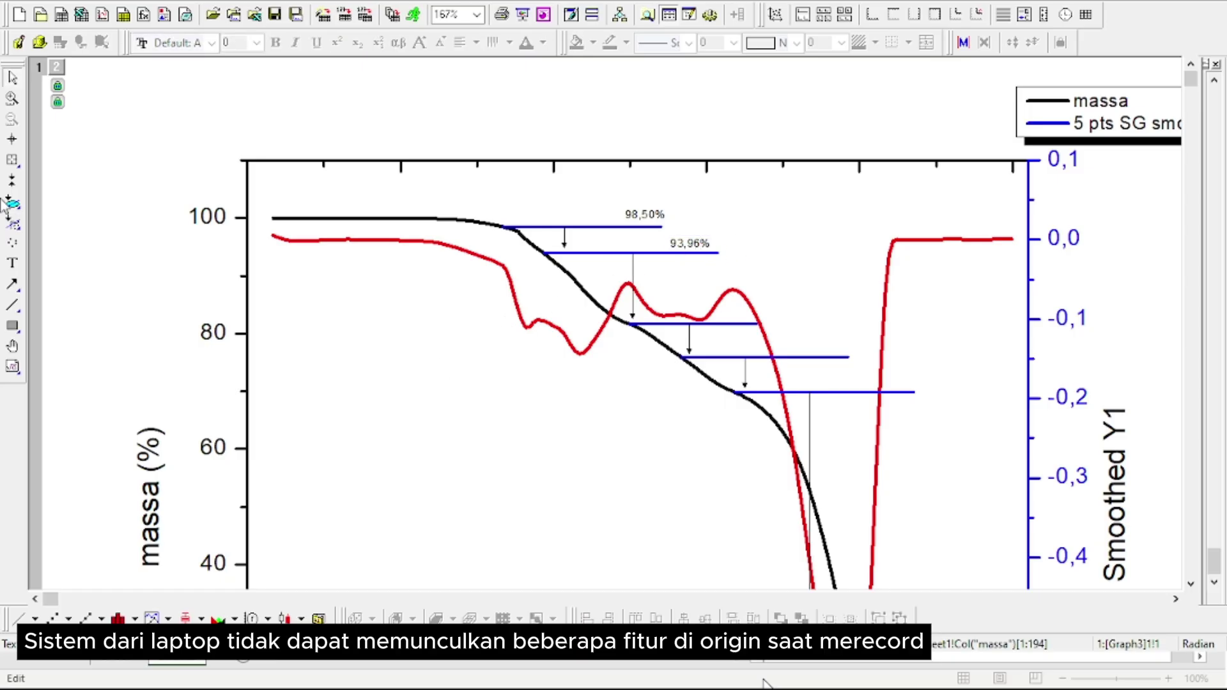
- Read the massa value at the third blue line and place a copy of the 93,96% label above that line
left_click(12, 139)
left_click(715, 324)
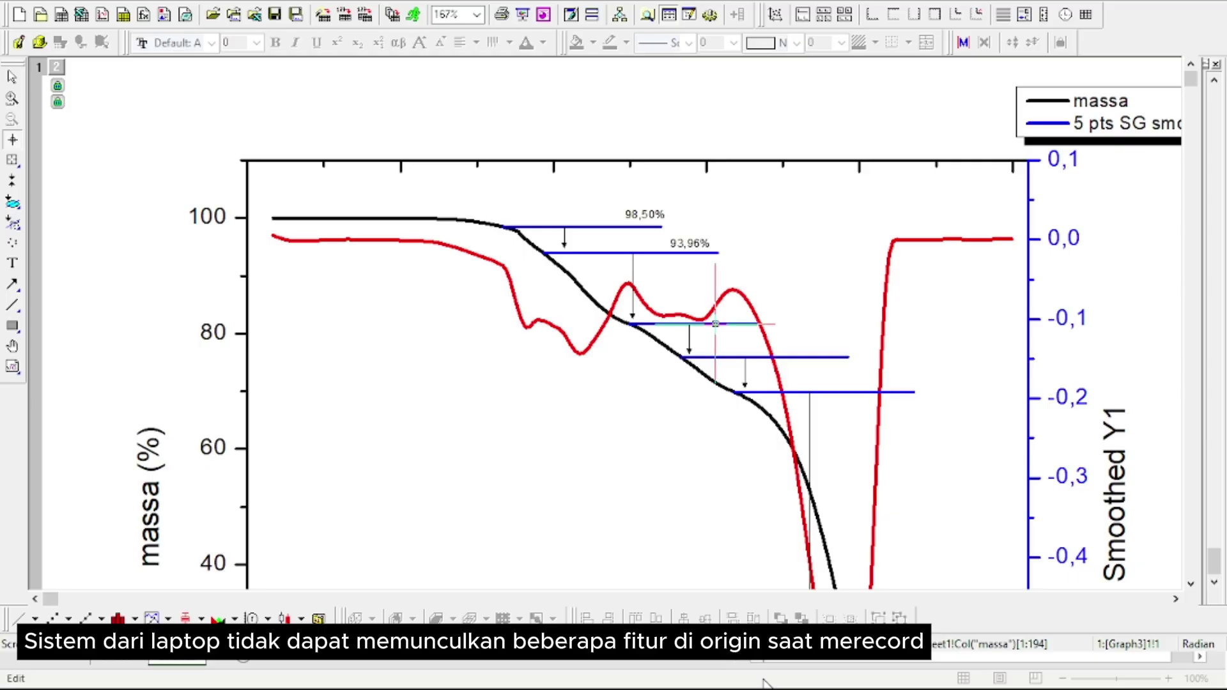
left_click(696, 243)
left_click(12, 76)
left_click(701, 245)
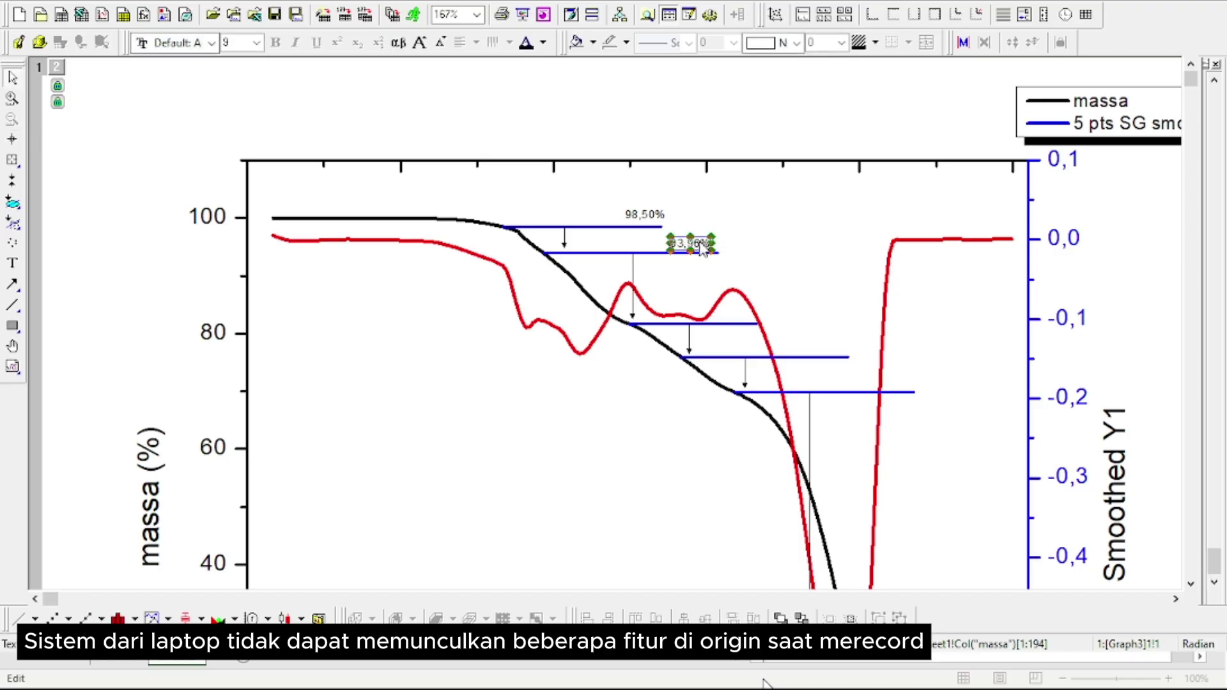
left_click(801, 324)
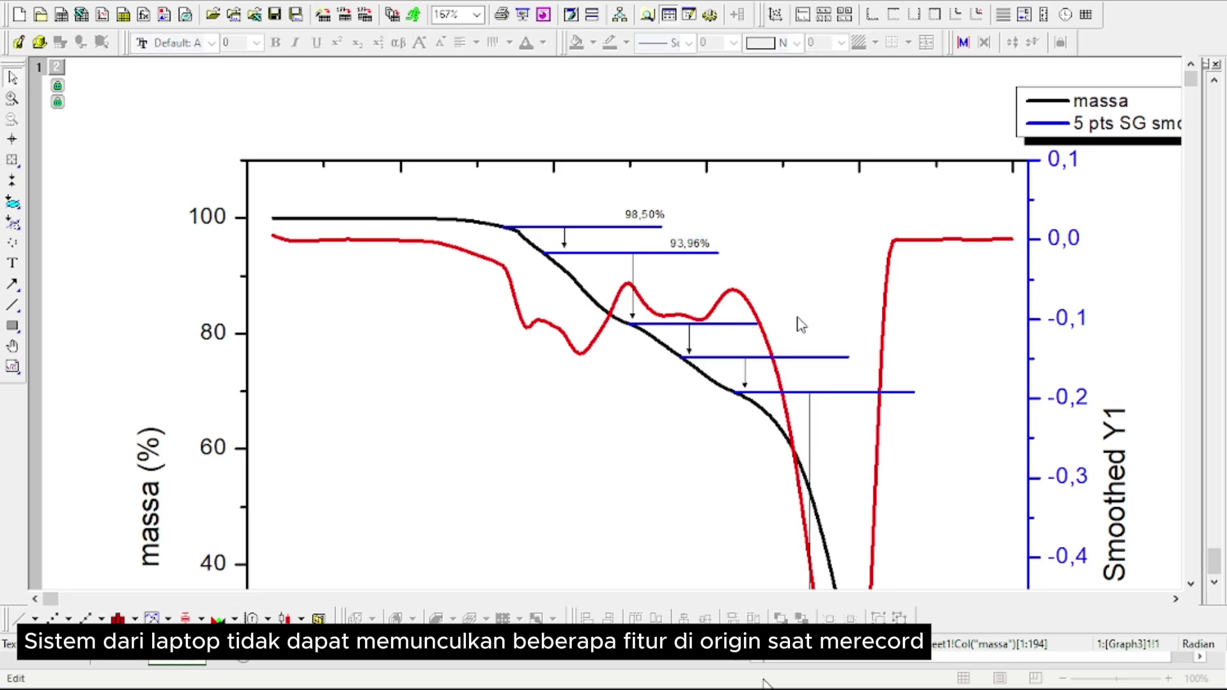
type("93,96%")
left_click(818, 325)
left_click_drag(819, 325, 740, 315)
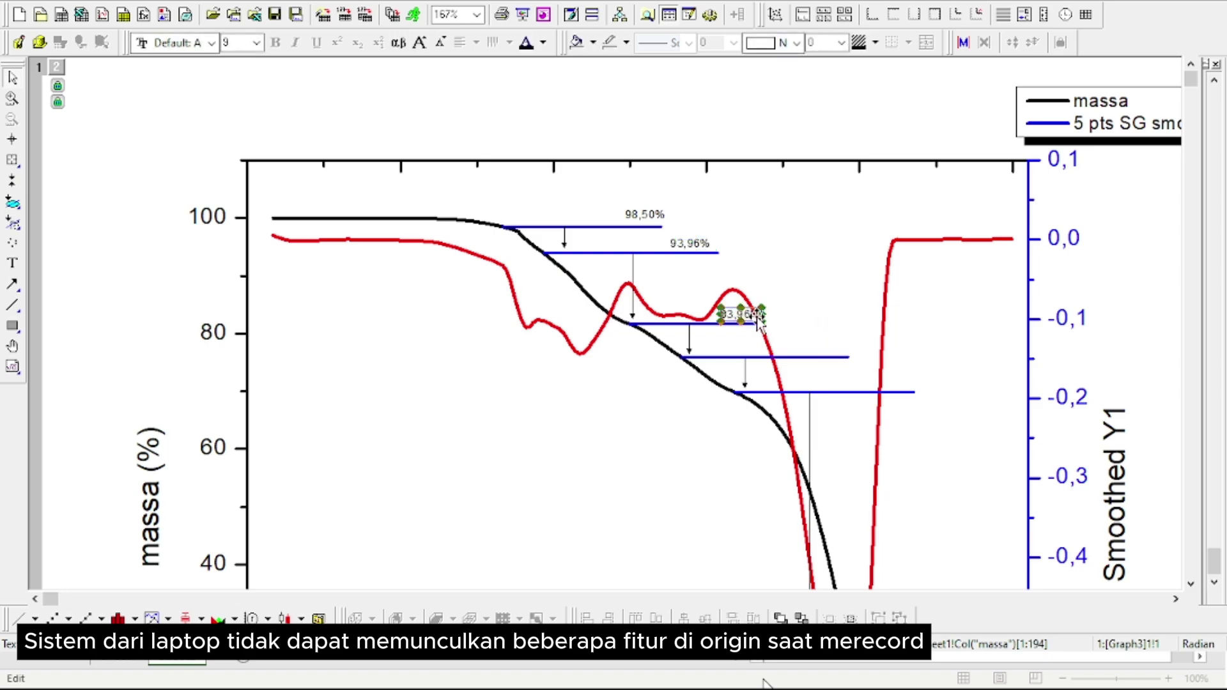
- Change the copied label above the third blue line to "81,68%"
key("BackSpace")
key("BackSpace")
key("BackSpace")
key("BackSpace")
key("BackSpace")
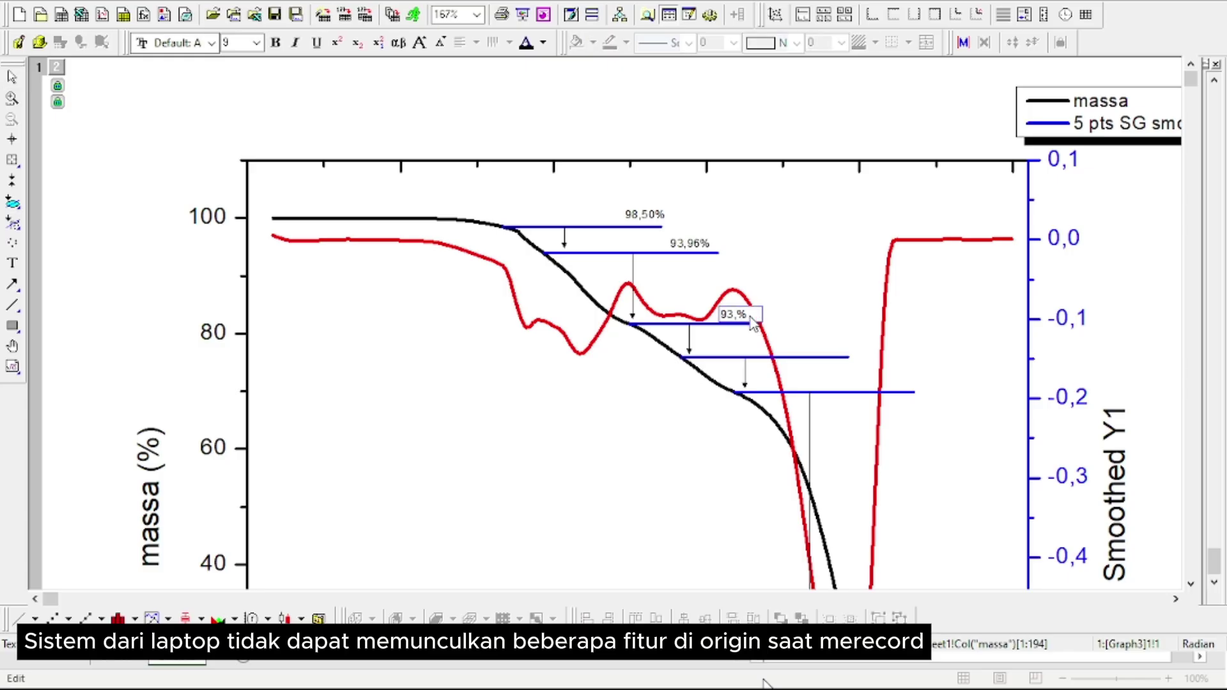
type("81,68")
left_click(793, 317)
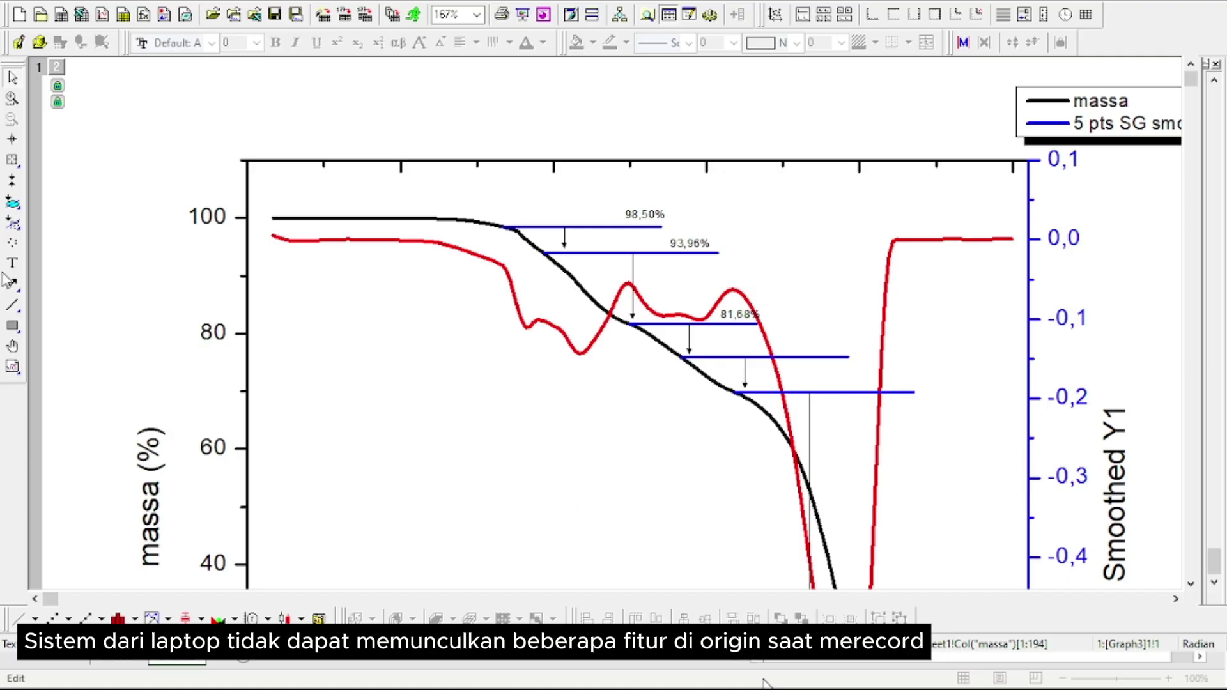
- Move the first arrow up so that it starts at the marker line labelled 99,88%
left_click(12, 138)
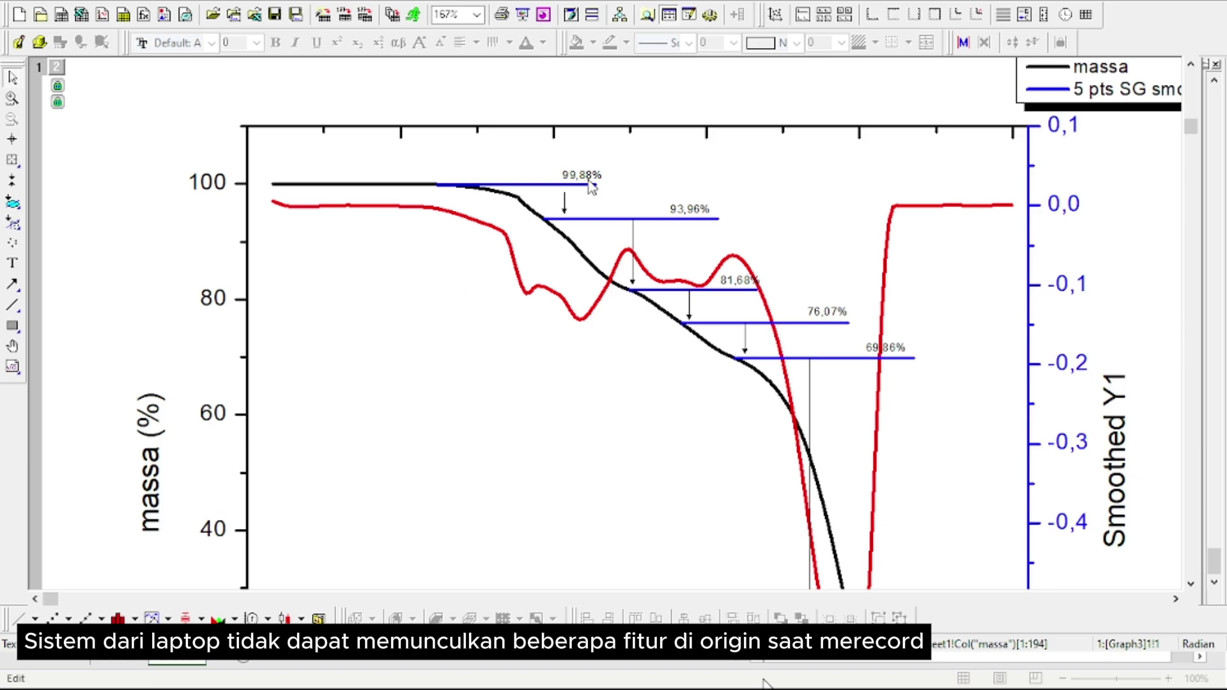
left_click(565, 212)
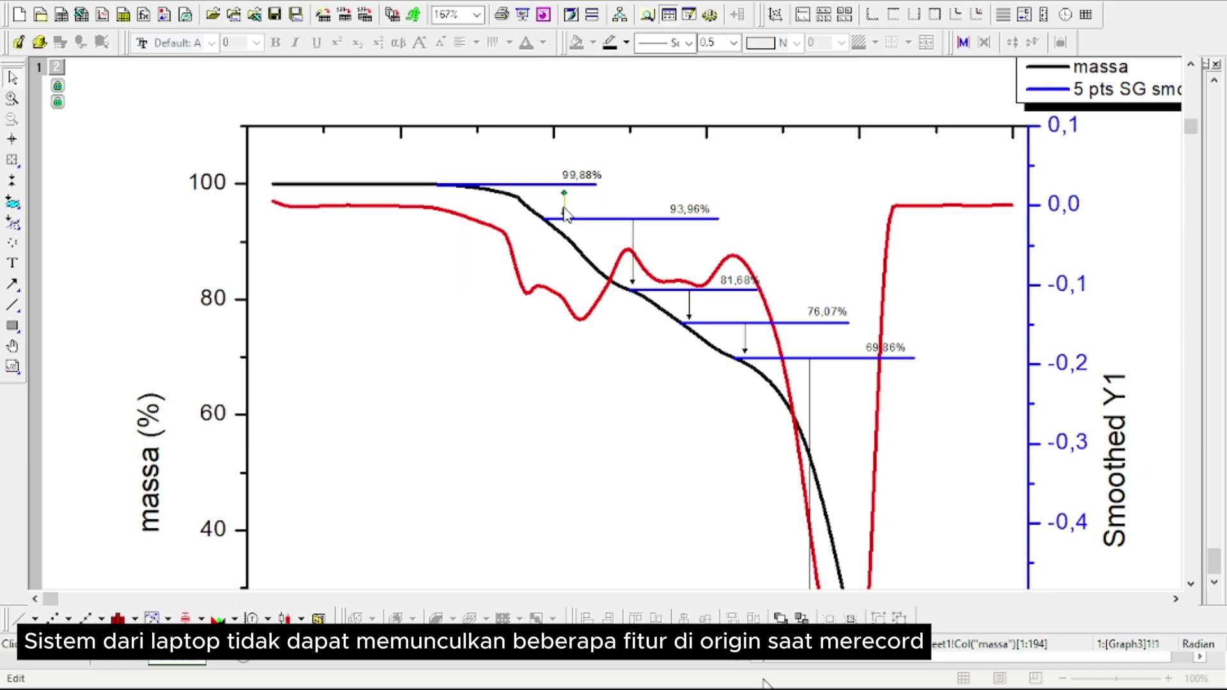
left_click_drag(565, 213, 565, 198)
left_click(662, 188)
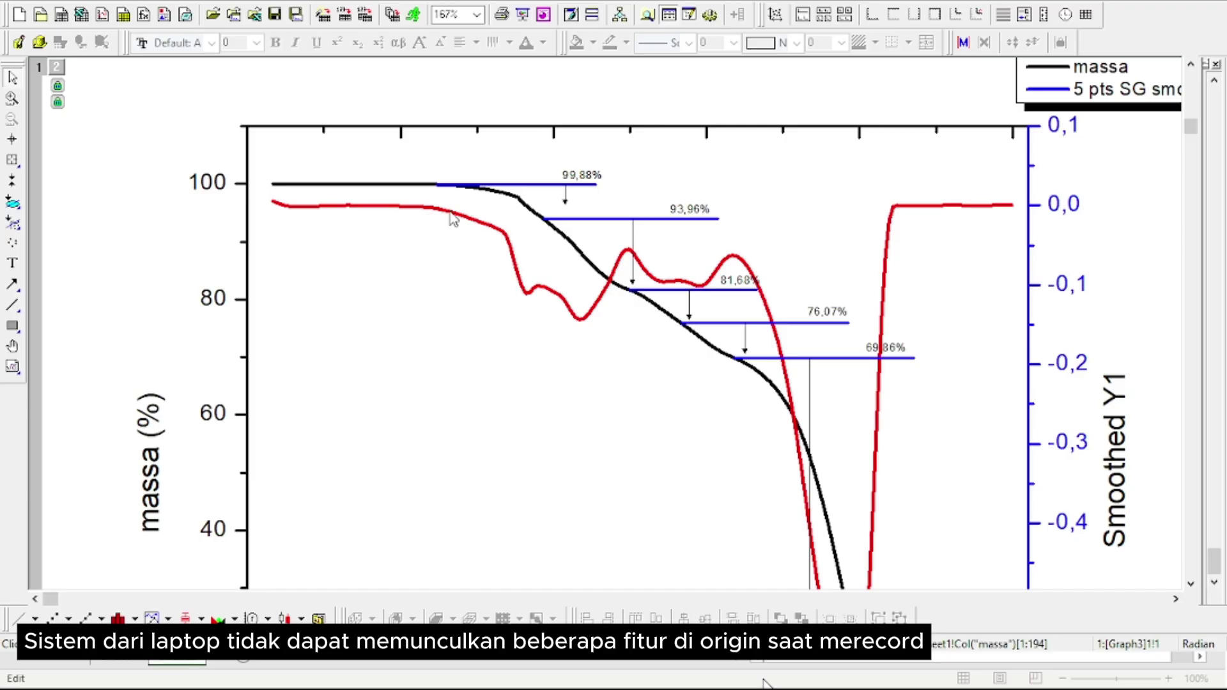
scroll(441, 213, "up", 1)
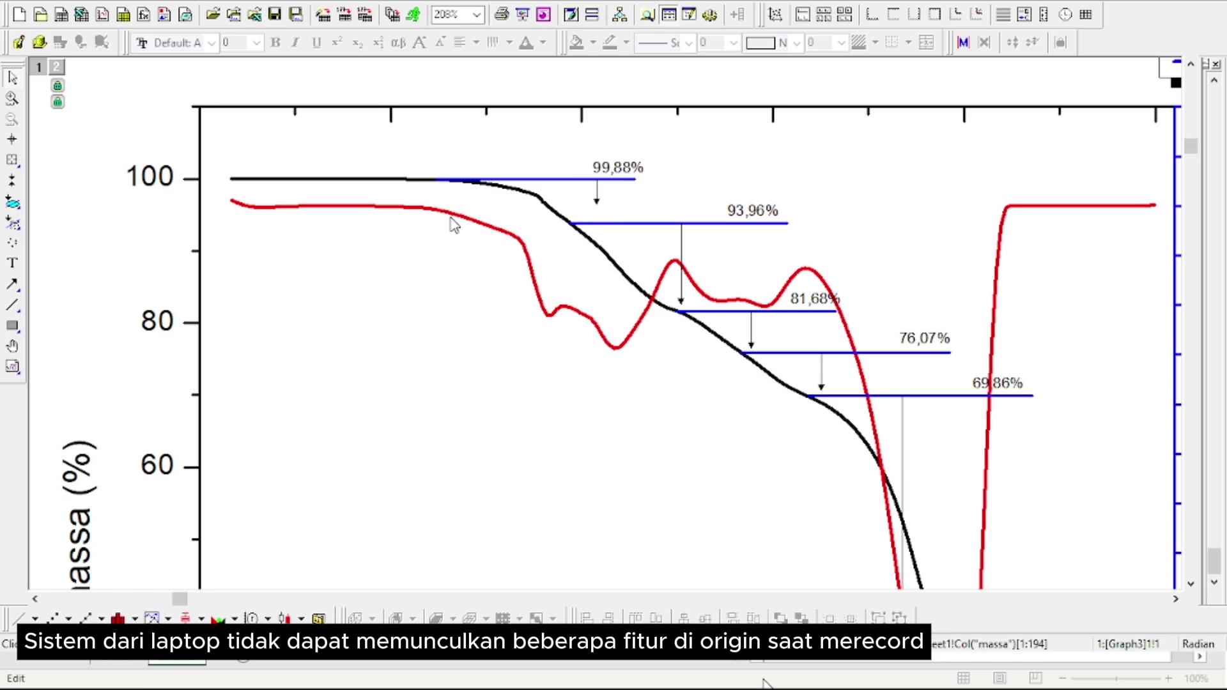
left_click(597, 203)
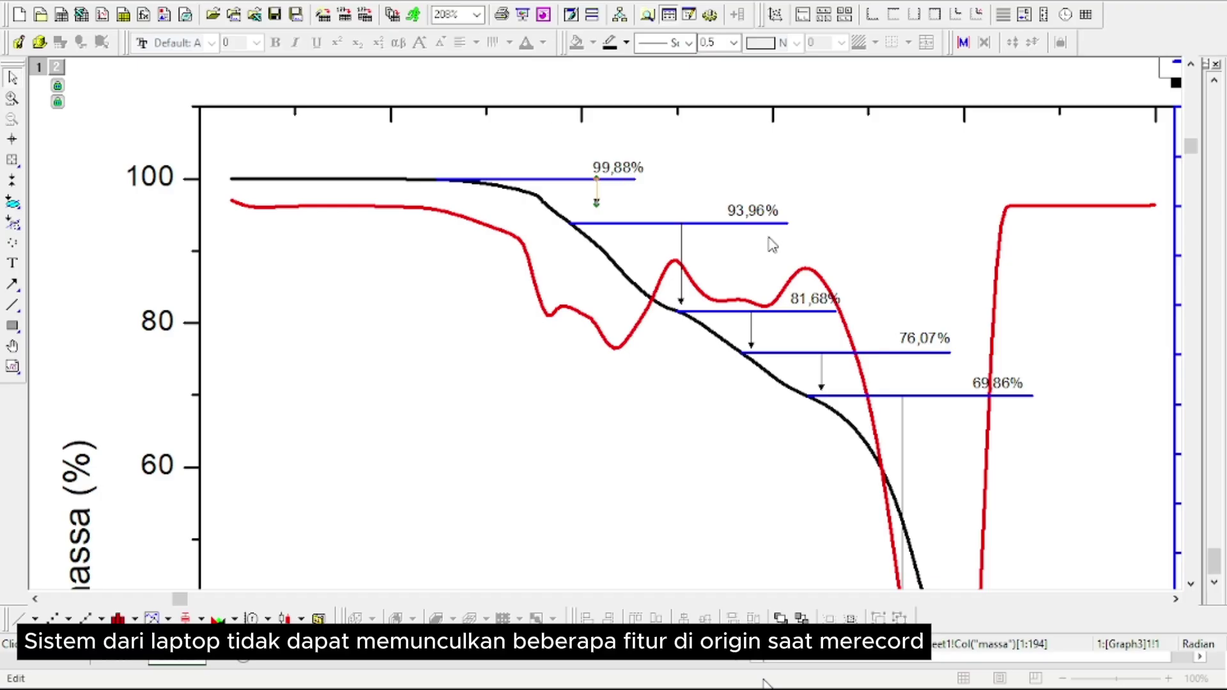
left_click(675, 200)
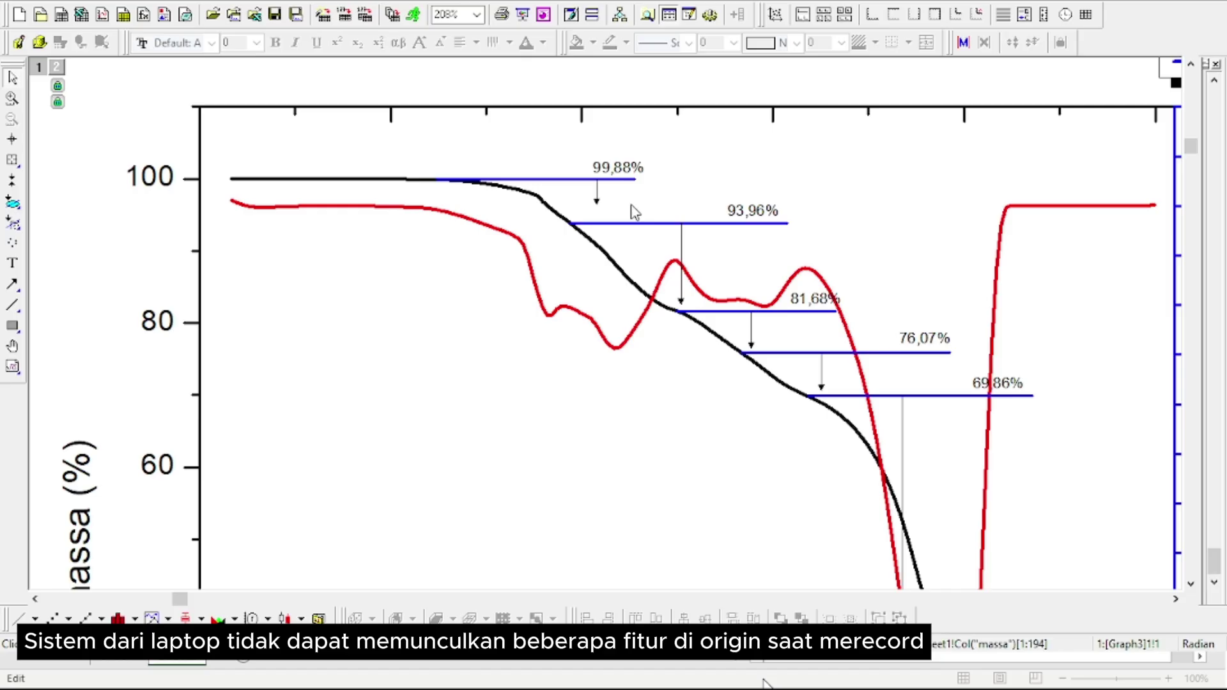
- Place a copy of the 99,88% label beside the first arrow and change its text to "5,92%"
left_click(629, 170)
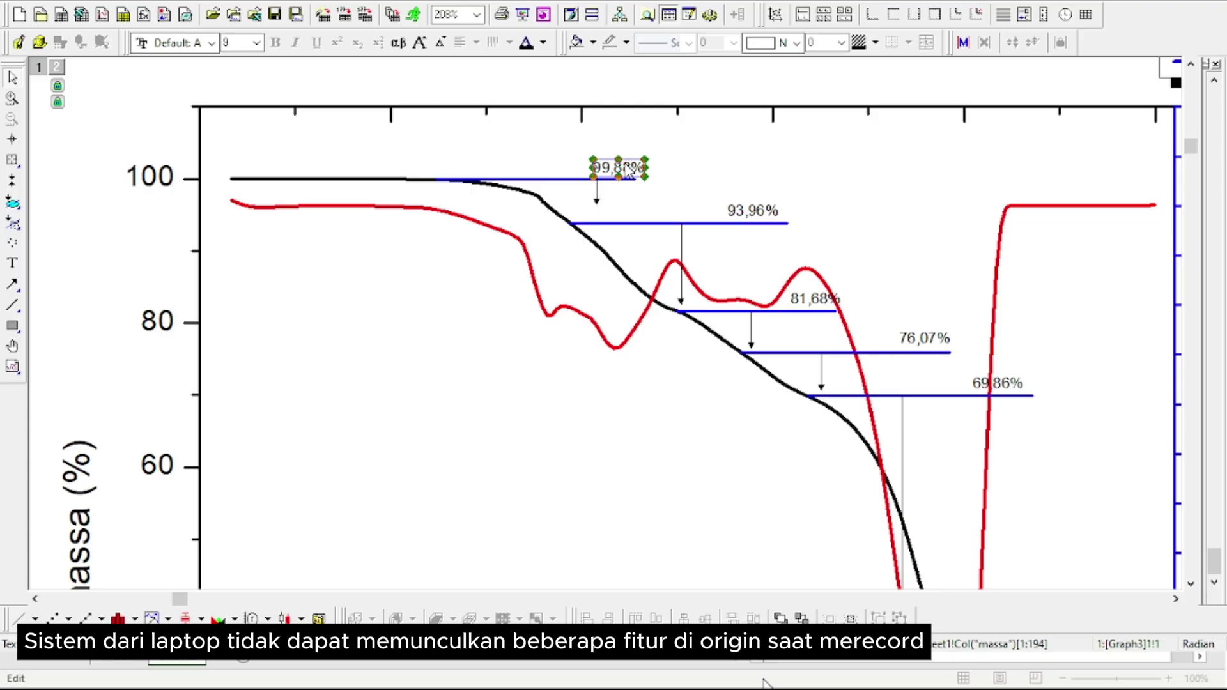
left_click_drag(629, 170, 655, 205)
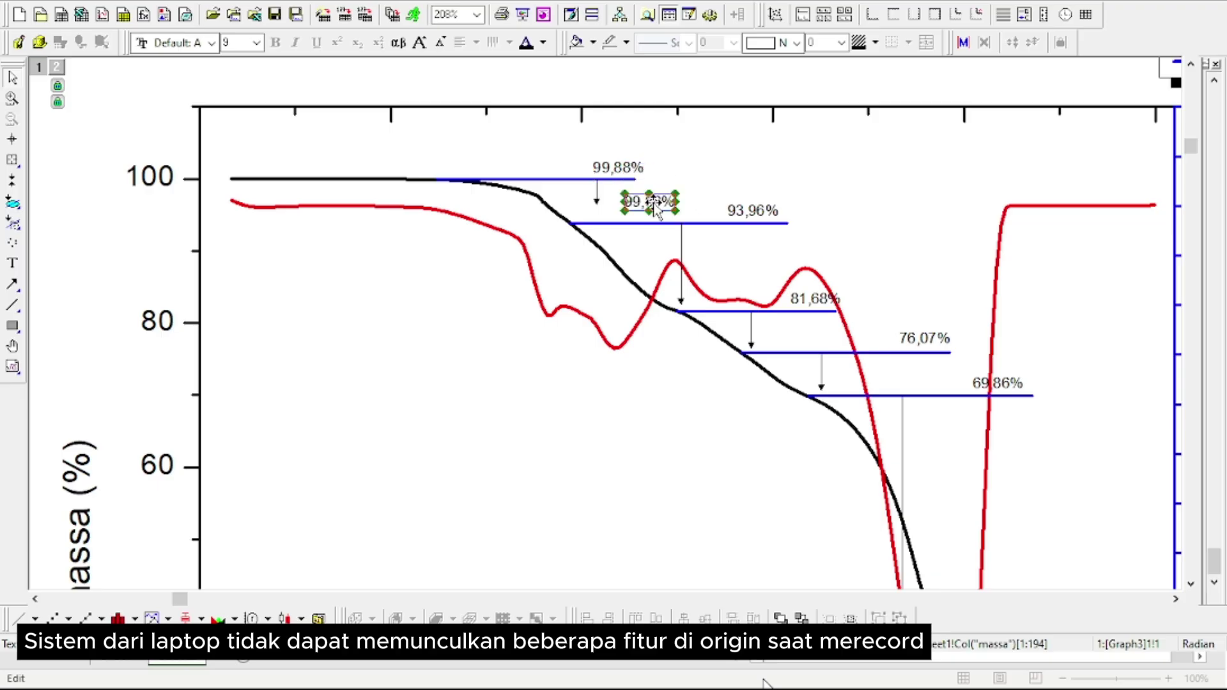
left_click(655, 204)
key("Delete")
key("BackSpace")
key("BackSpace")
key("BackSpace")
key("BackSpace")
type("5,93")
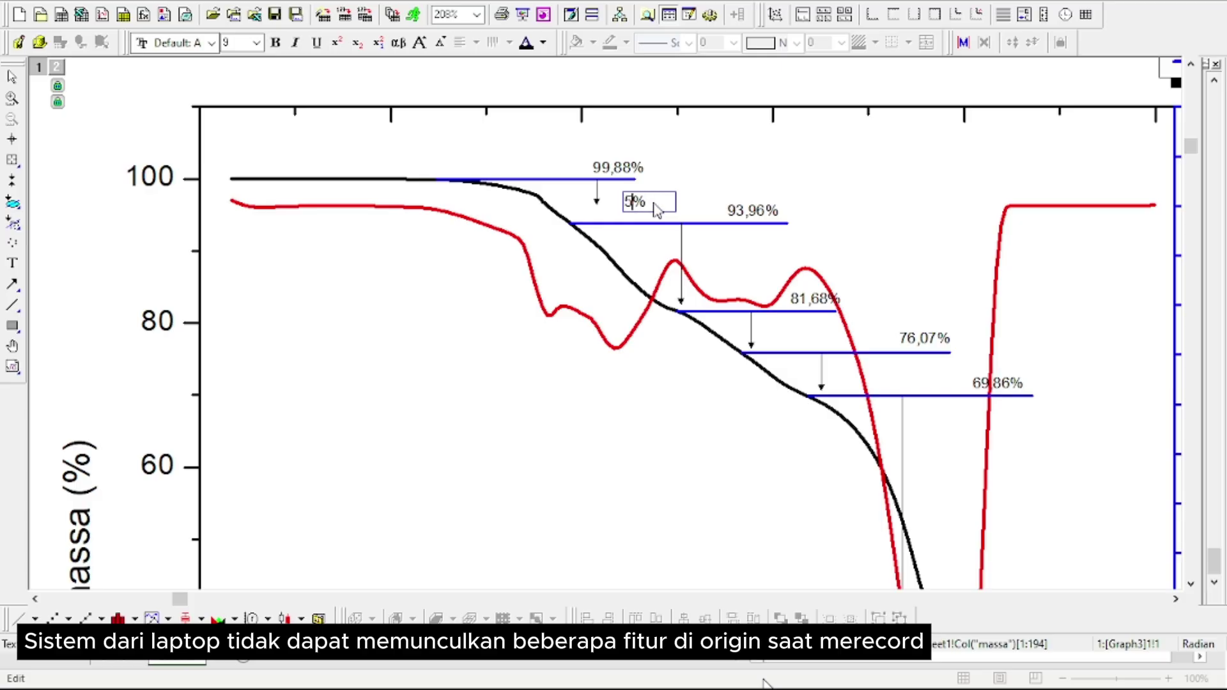
key("BackSpace")
type("2")
key("Return")
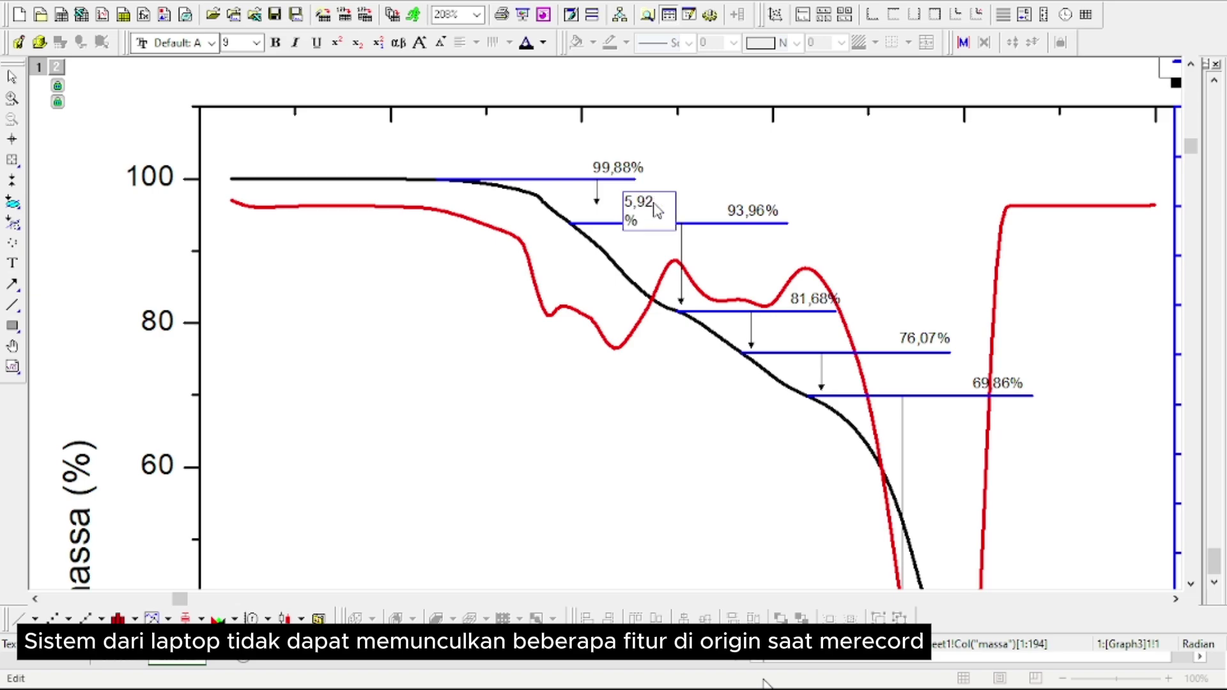
left_click(690, 198)
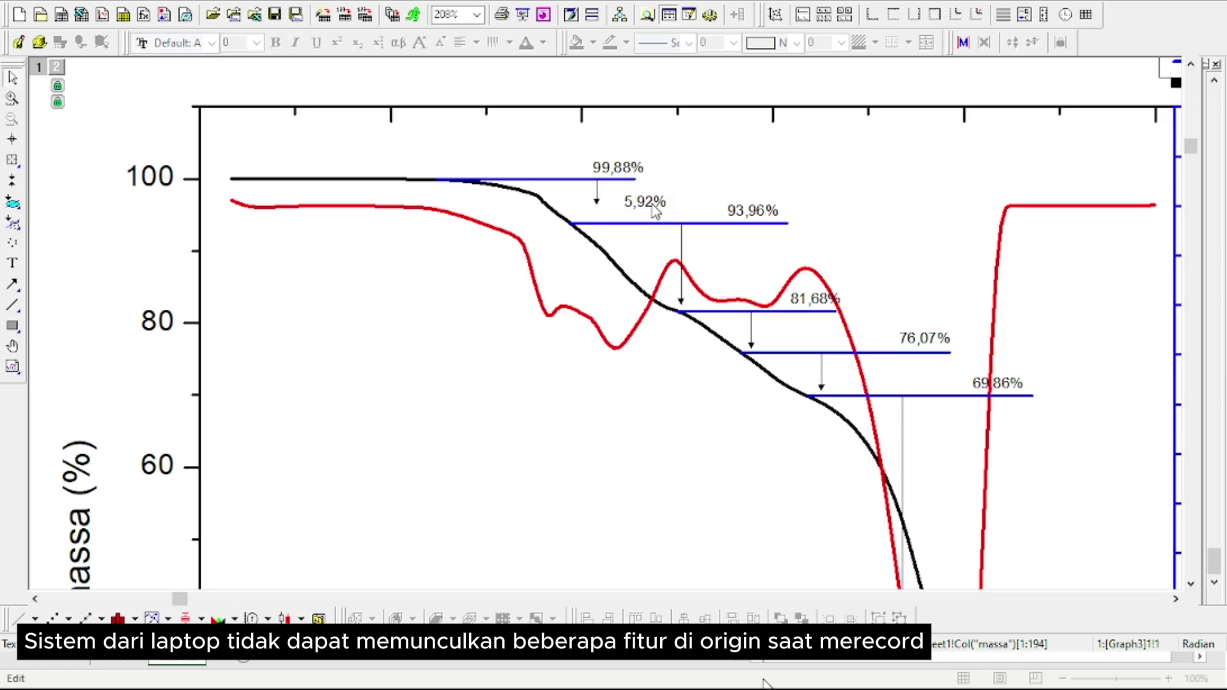
- Move the 5,92% label closer to the first arrow and place a copy of it beside the second arrow
left_click(655, 211)
left_click_drag(655, 211, 628, 194)
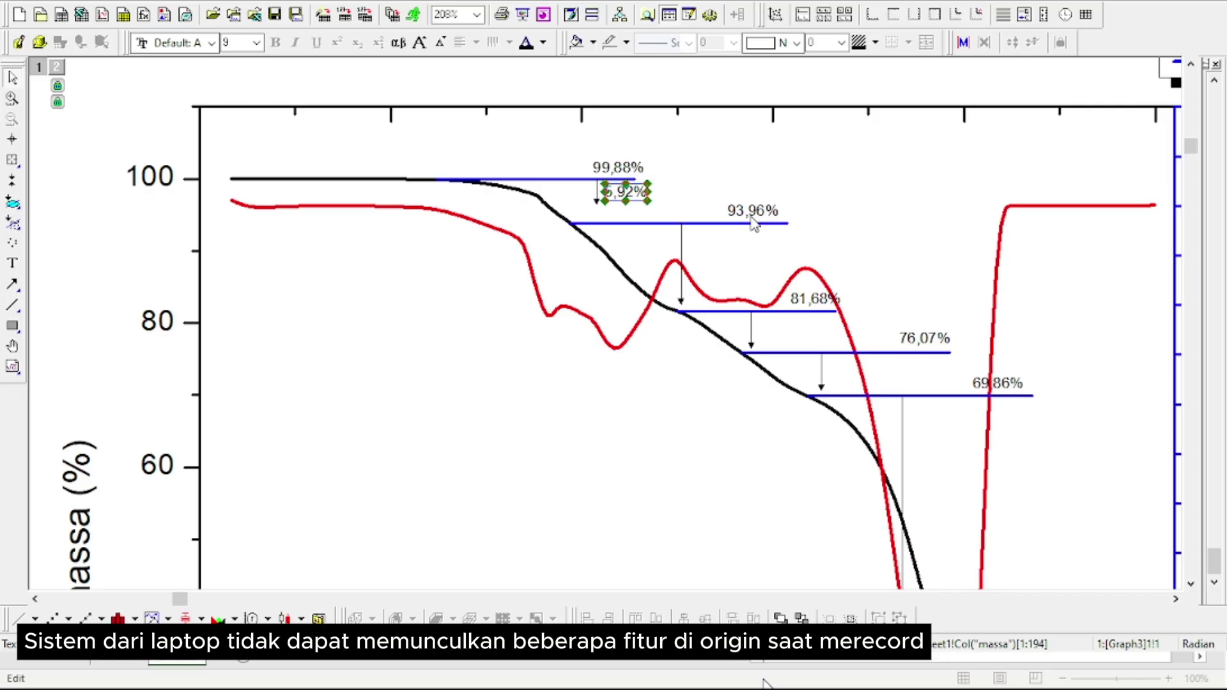
left_click(673, 220)
left_click(624, 200)
left_click_drag(622, 199, 725, 266)
- Change the copied label beside the second arrow to "12,28%"
double_click(726, 262)
key("BackSpace")
key("BackSpace")
key("BackSpace")
key("BackSpace")
type("12")
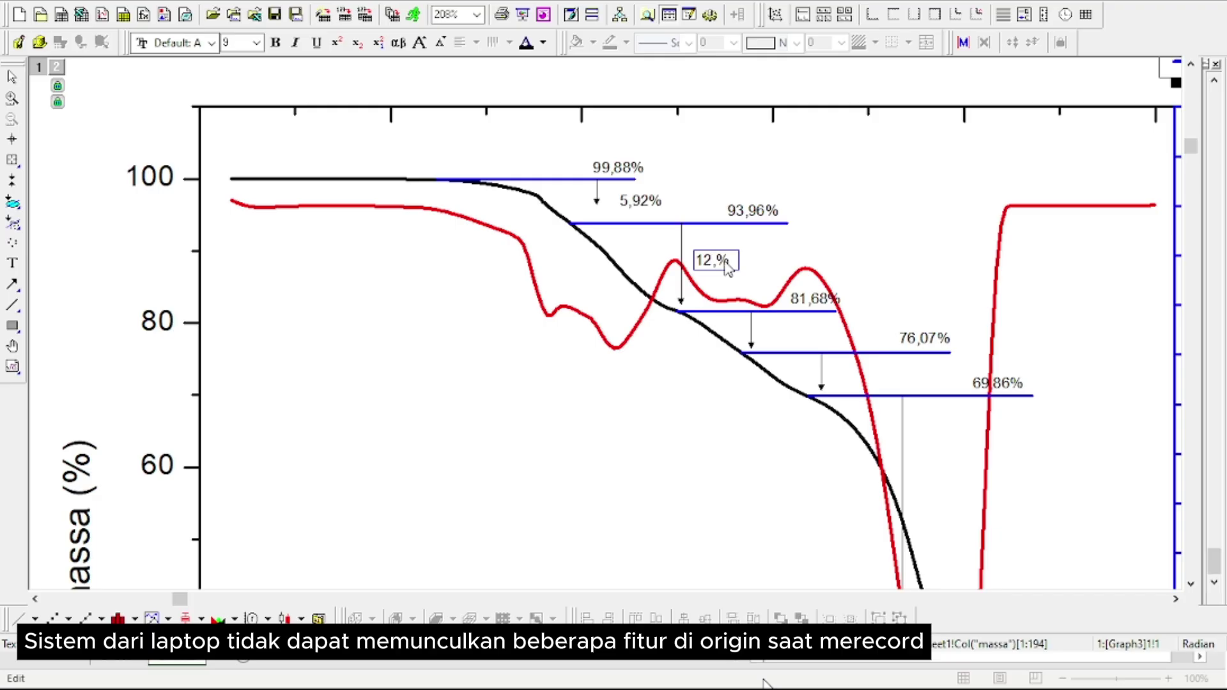
type(",28")
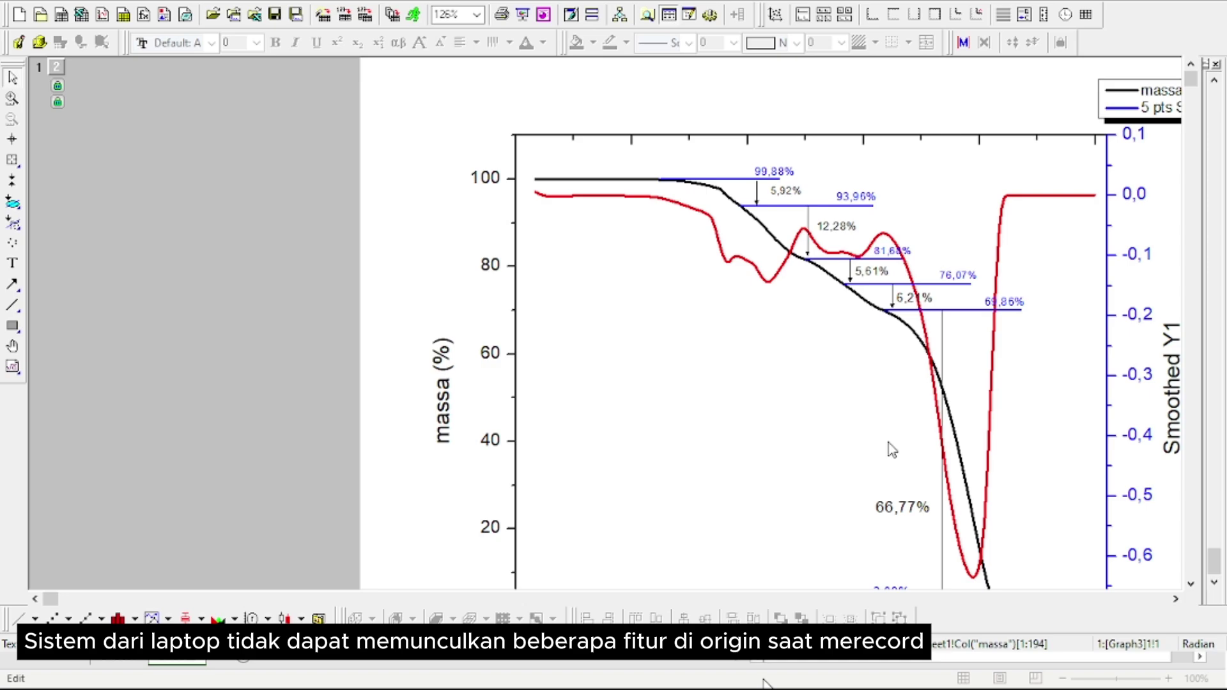
- Review the percentage labels, arrows and marker lines across the whole Graph3 plot
scroll(888, 444, "down", 3)
scroll(888, 444, "up", 3)
left_click(1205, 64)
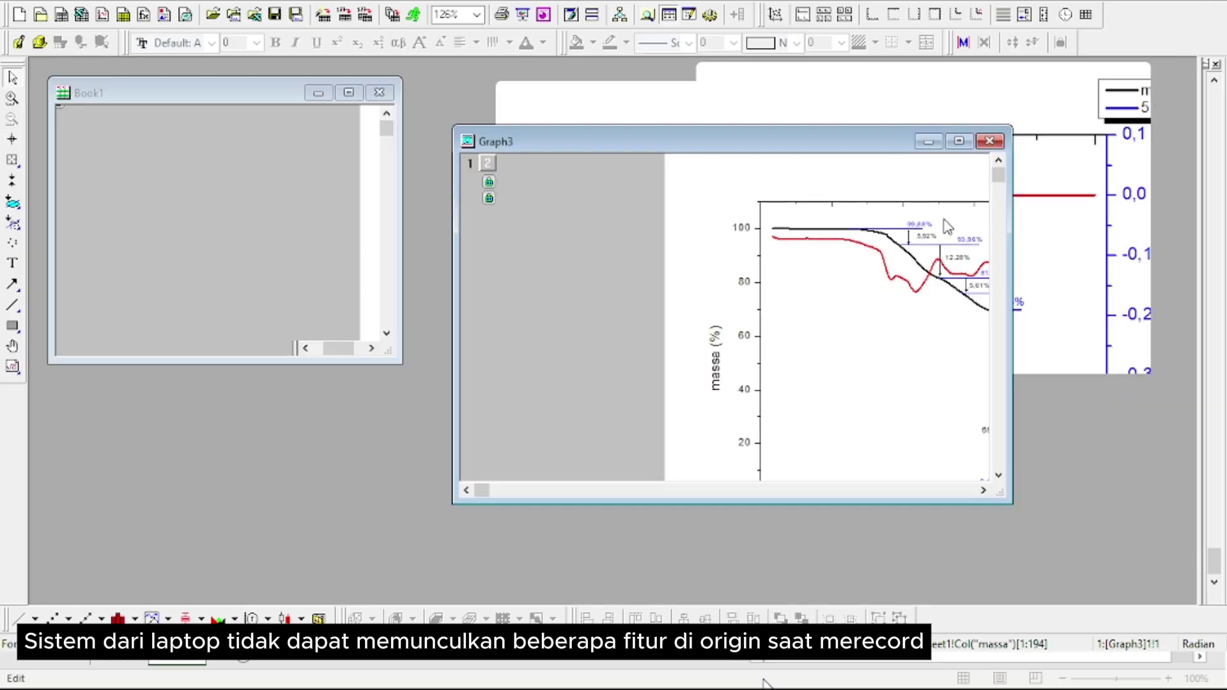
left_click_drag(787, 150, 695, 154)
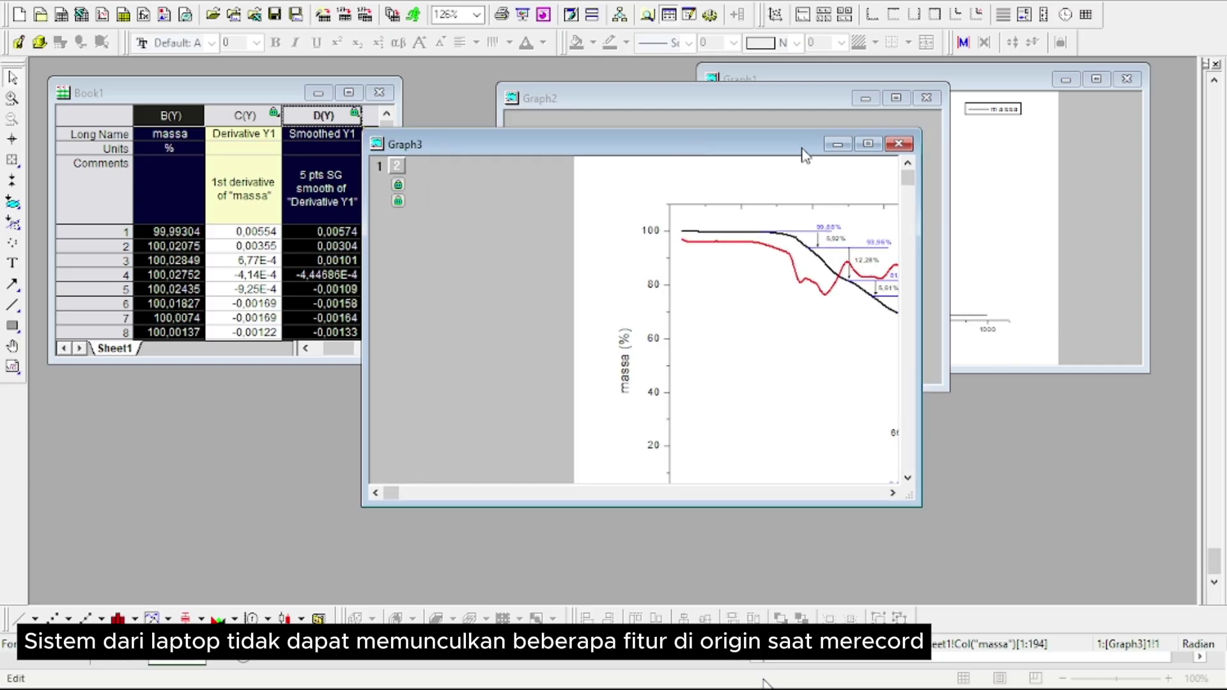
left_click(870, 145)
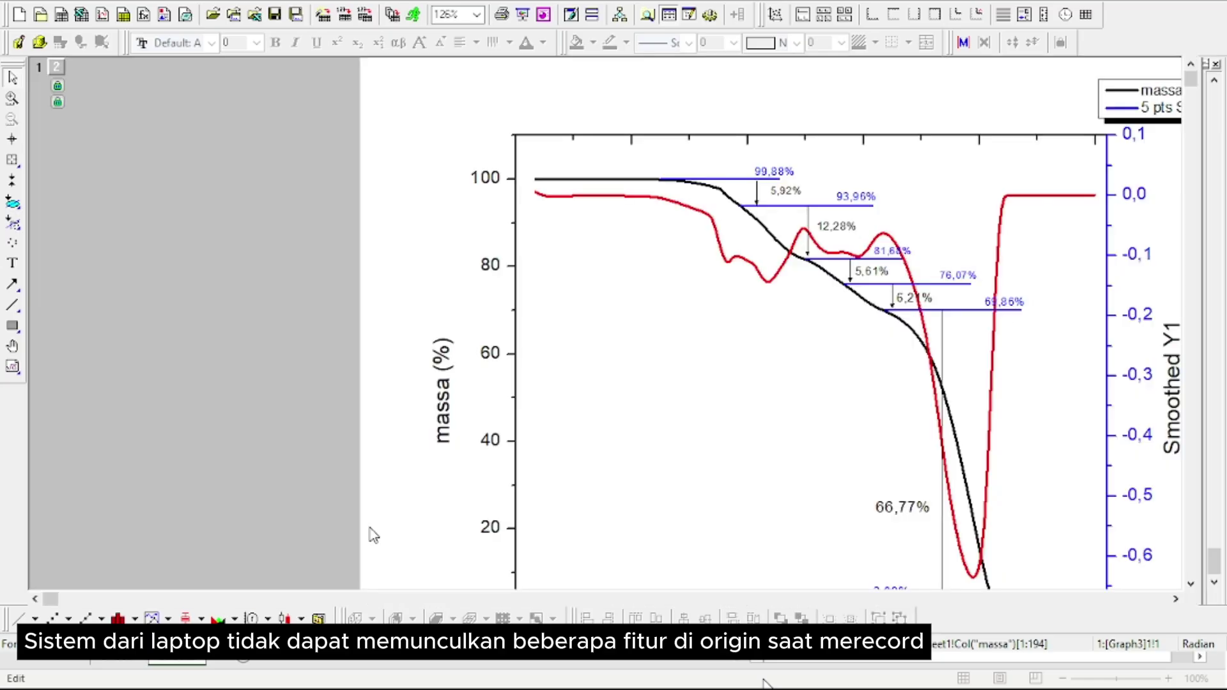
left_click_drag(48, 600, 111, 608)
scroll(395, 401, "down", 3)
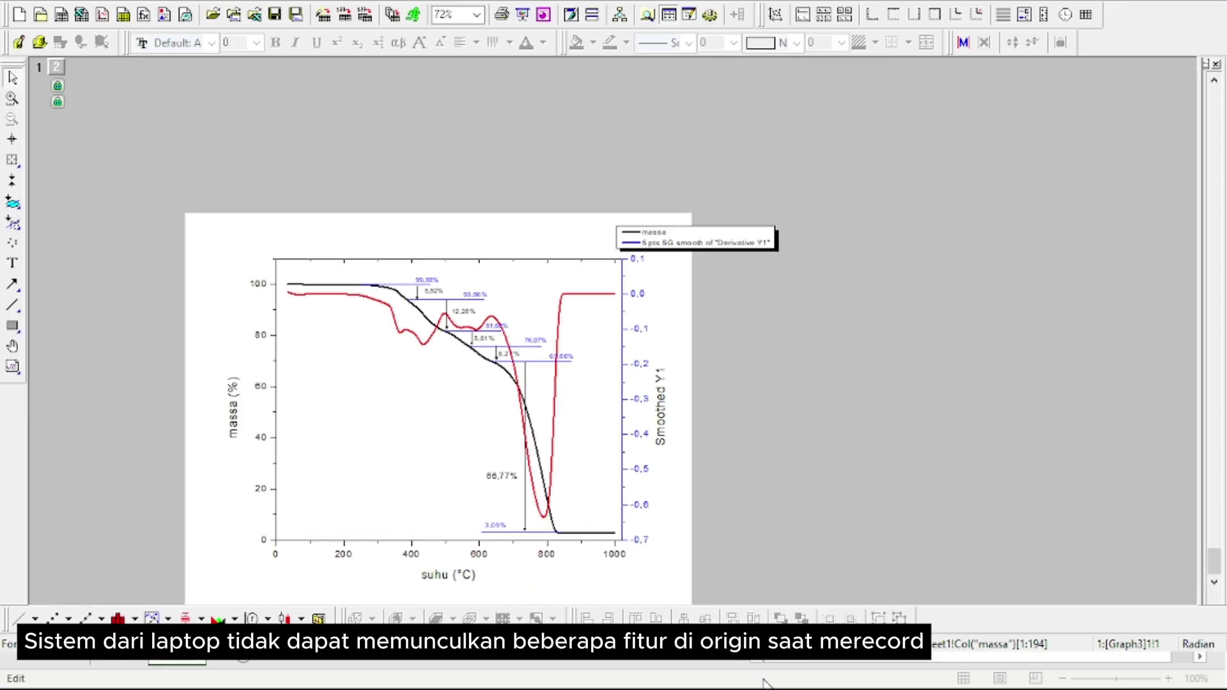
- Start a new empty project and reopen the project containing the annotated Graph3
left_click(1208, 3)
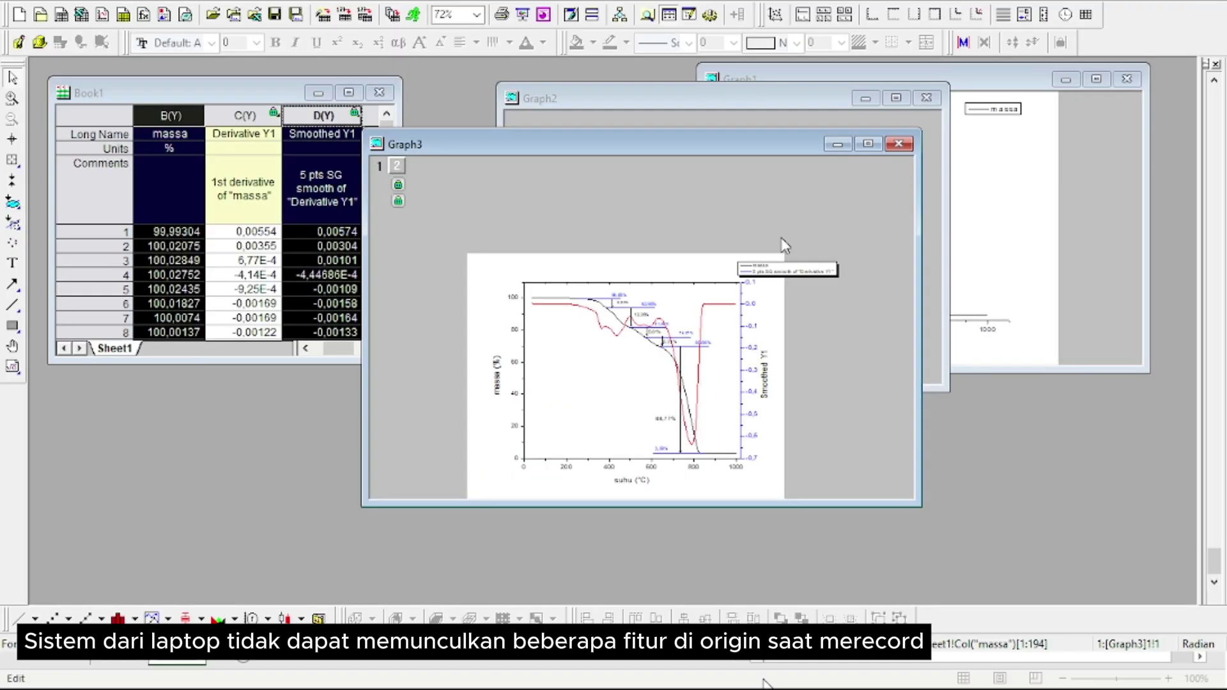
left_click(21, 14)
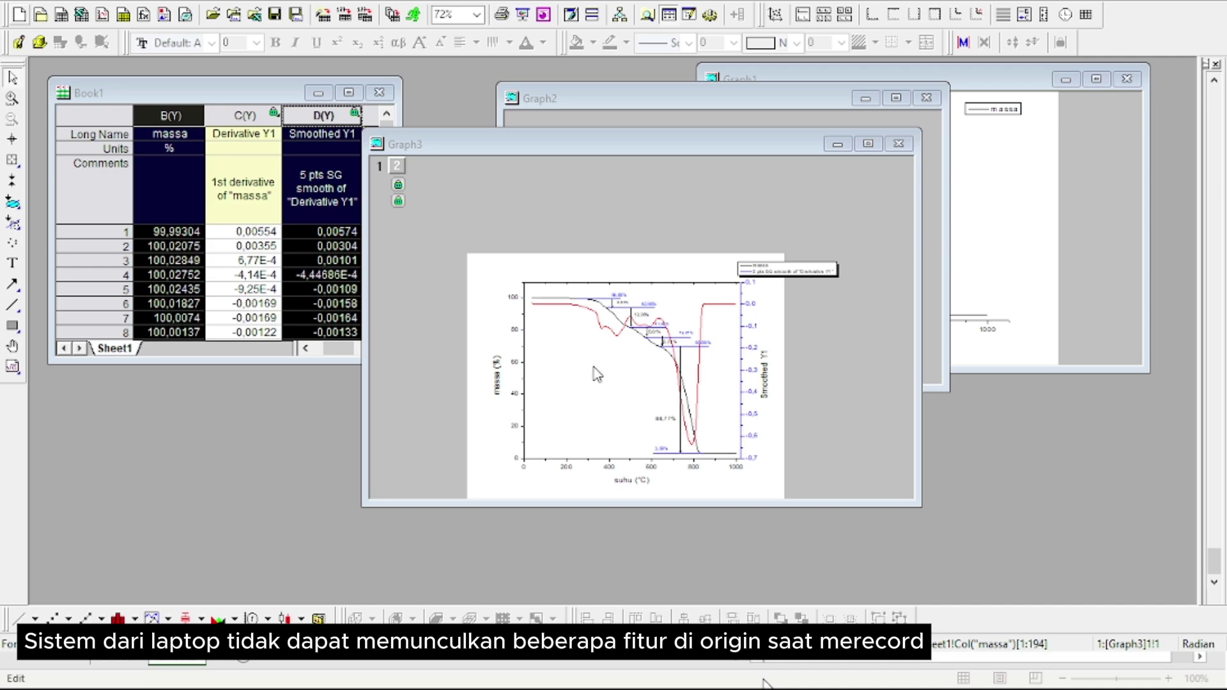
left_click(553, 363)
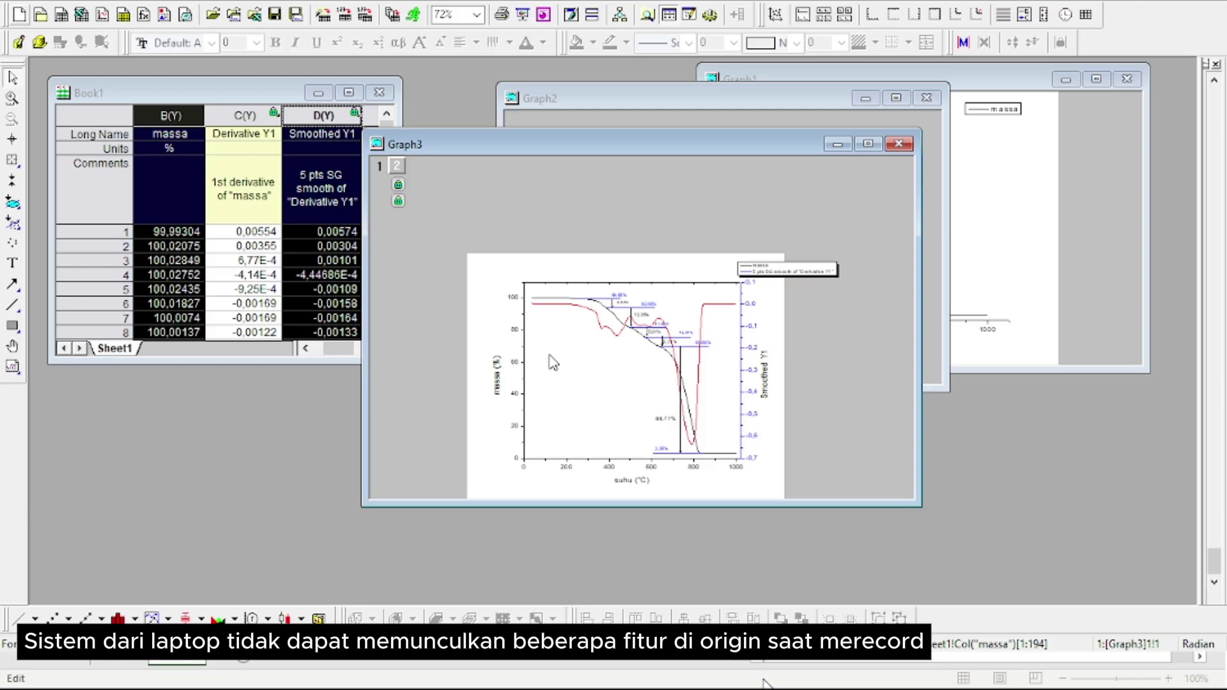
double_click(536, 314)
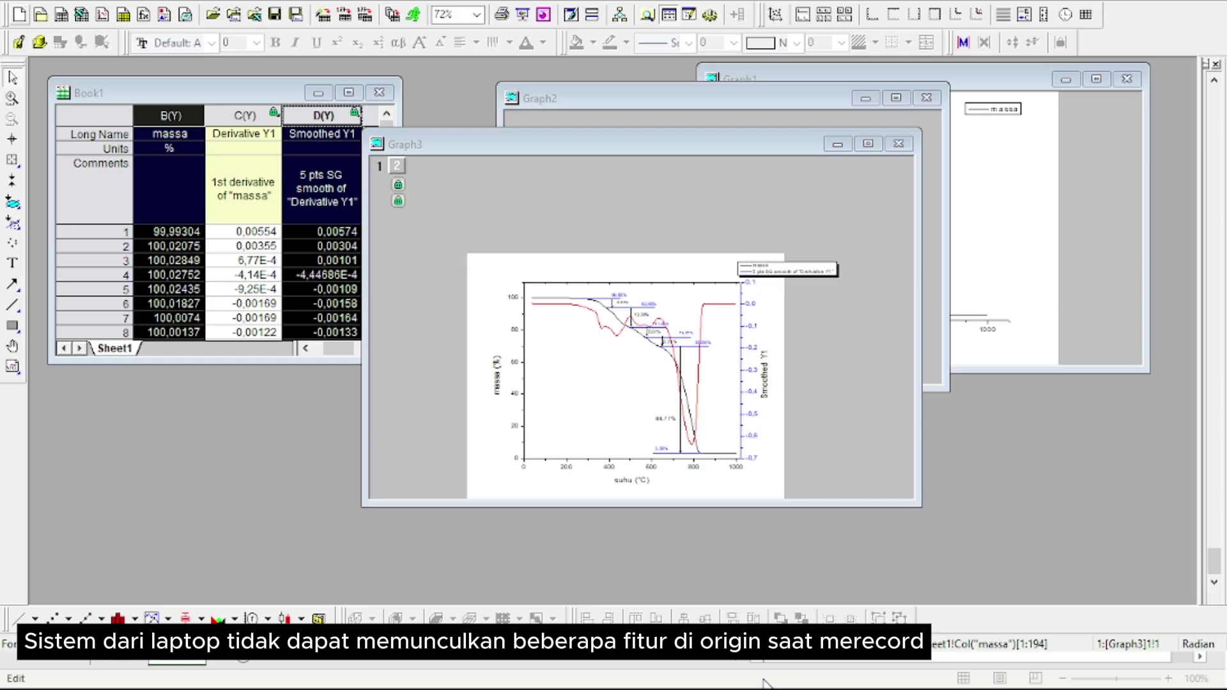
left_click(792, 500)
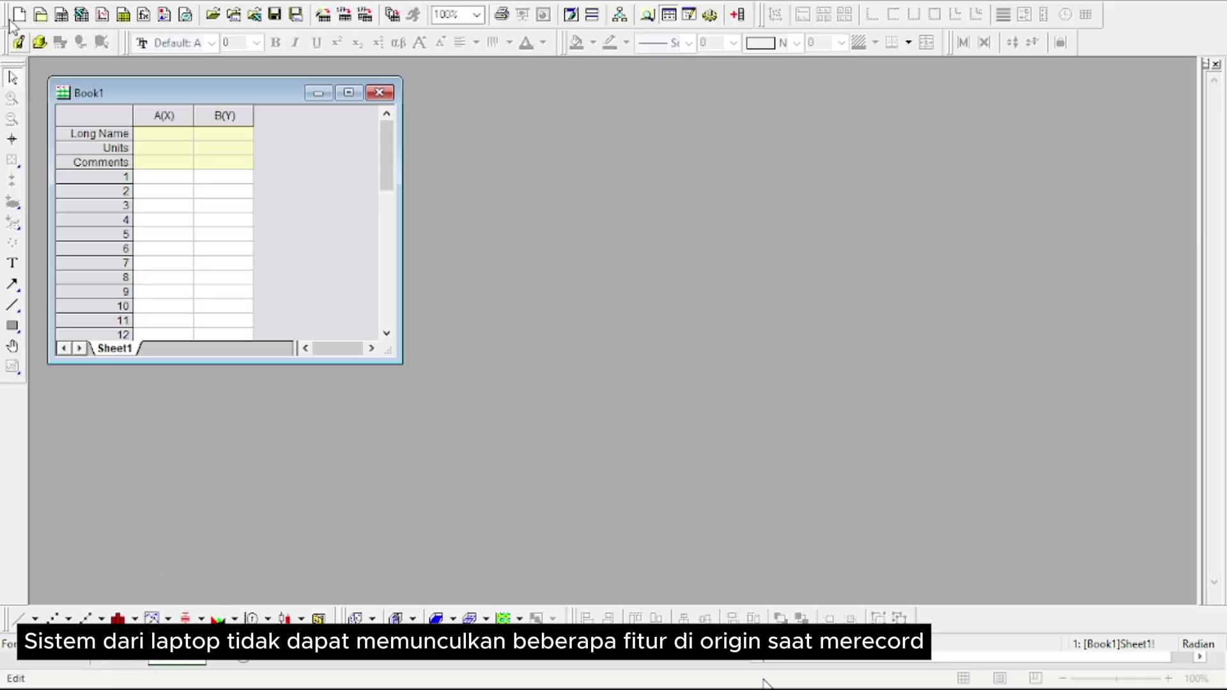
left_click(66, 29)
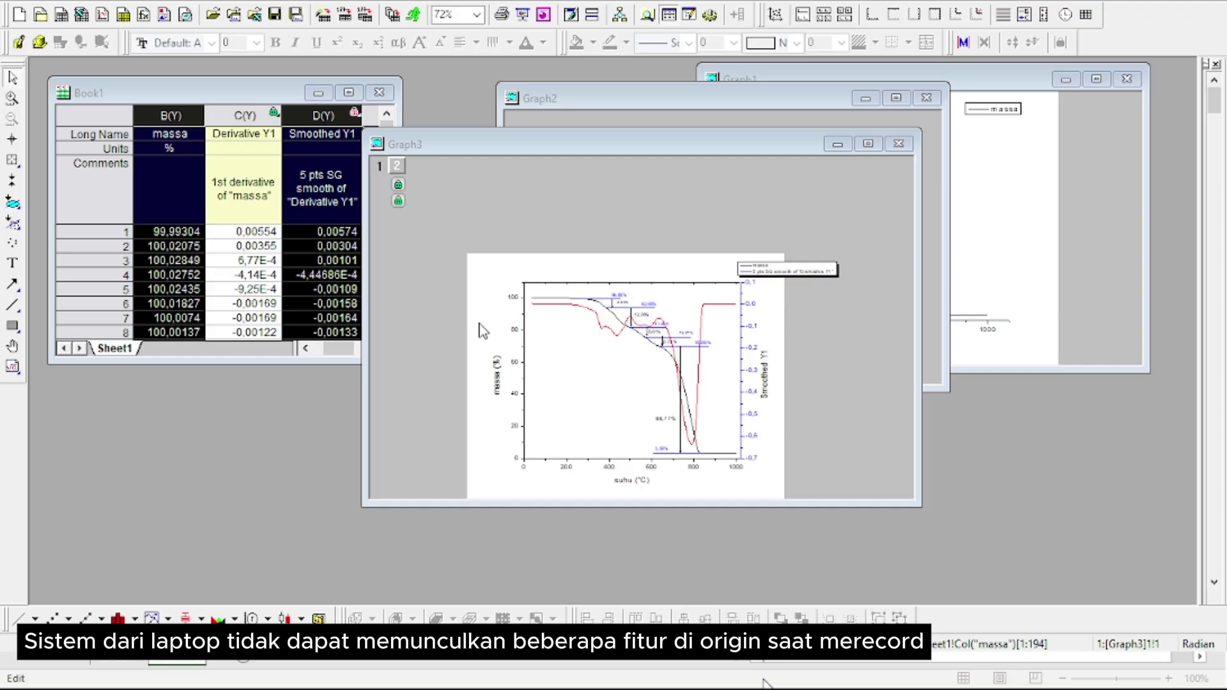
left_click(481, 360)
left_click(460, 527)
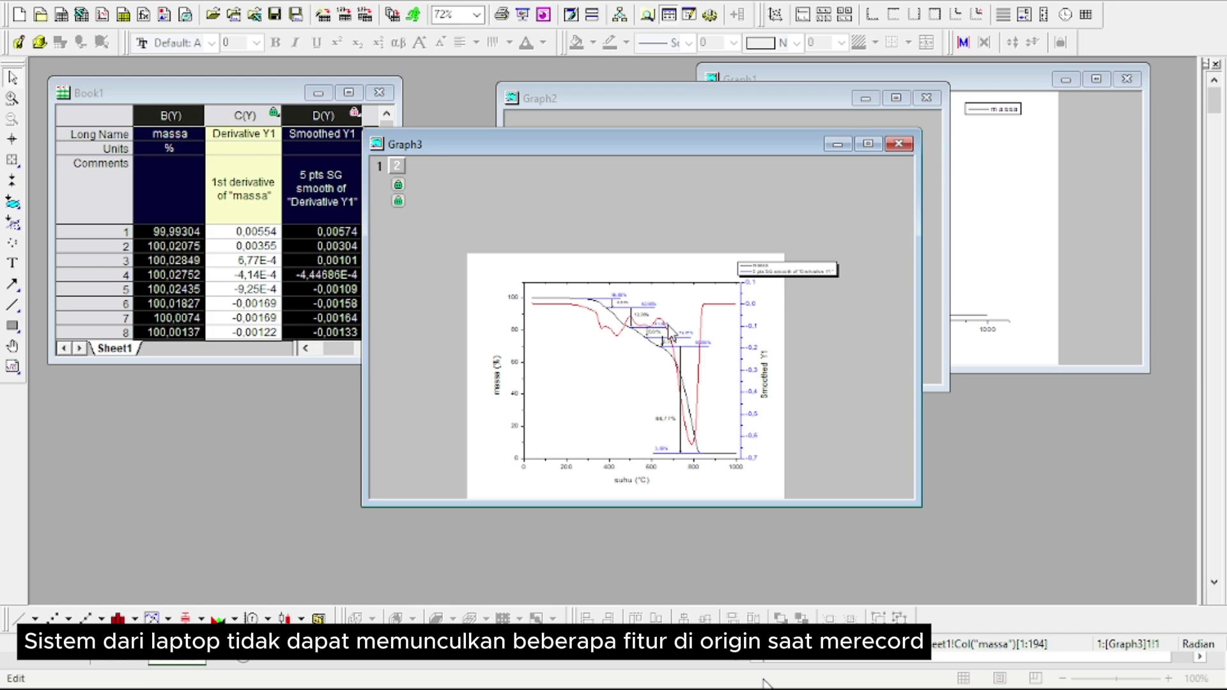
- Maximize the Graph3 window and examine the finished mass-loss annotations over the full temperature range
left_click_drag(726, 140, 766, 100)
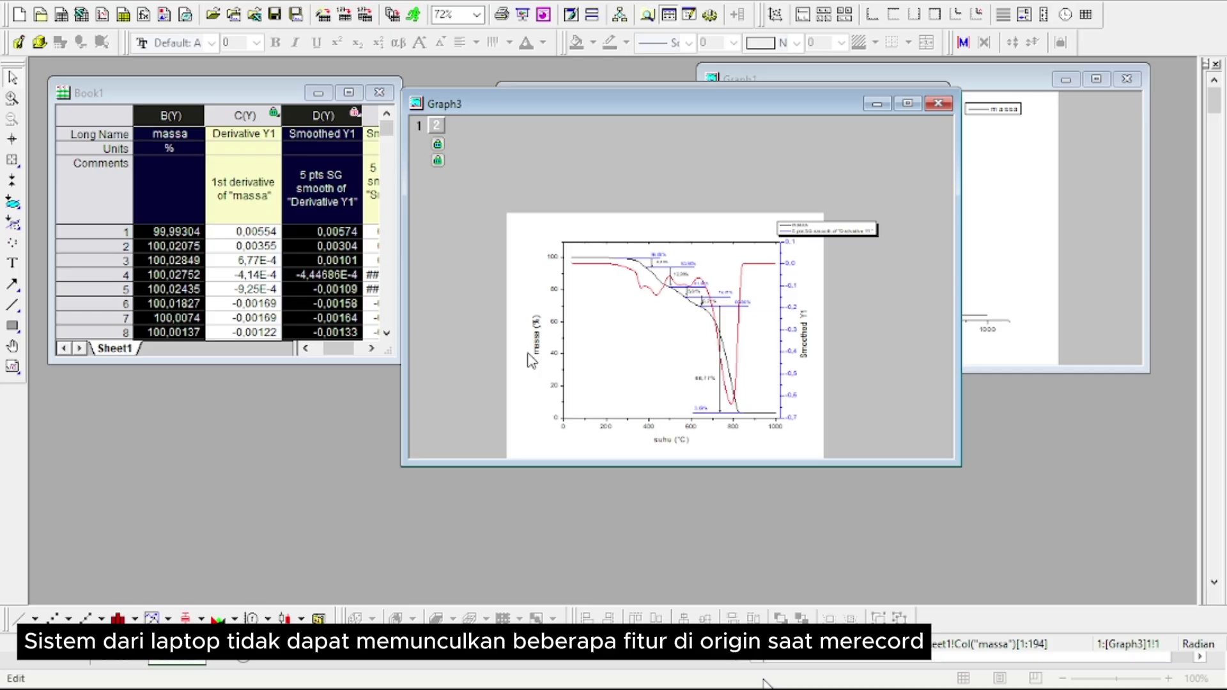
left_click(908, 104)
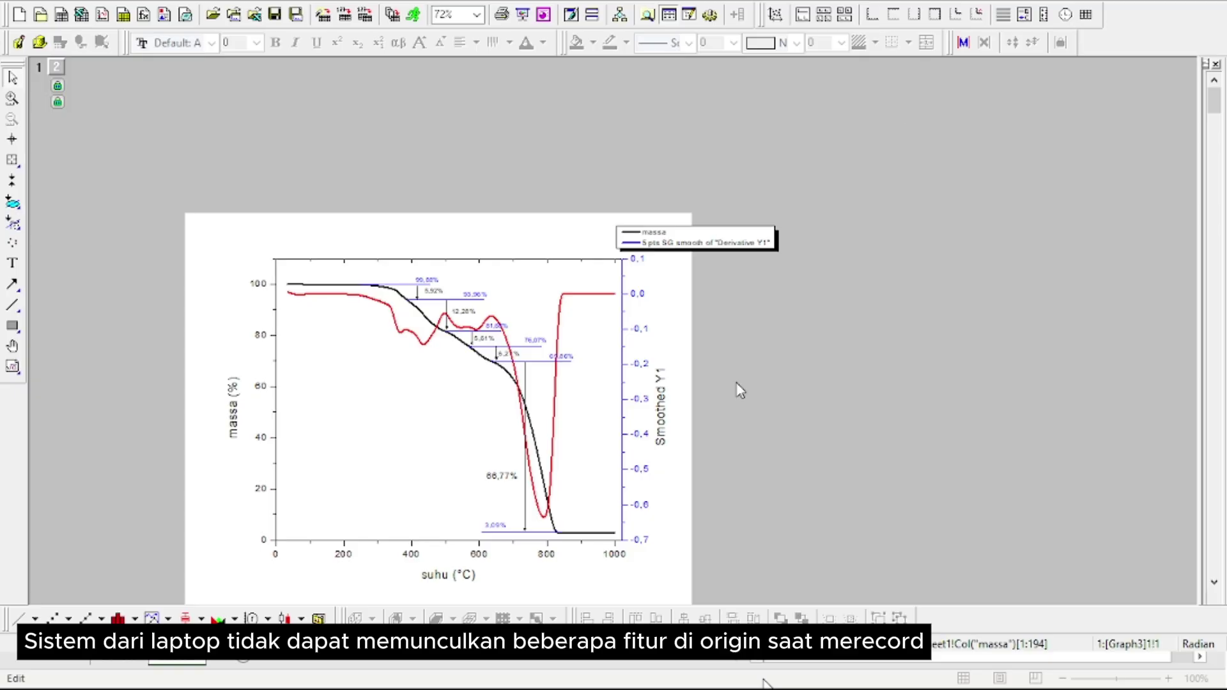
scroll(526, 375, "up", 2)
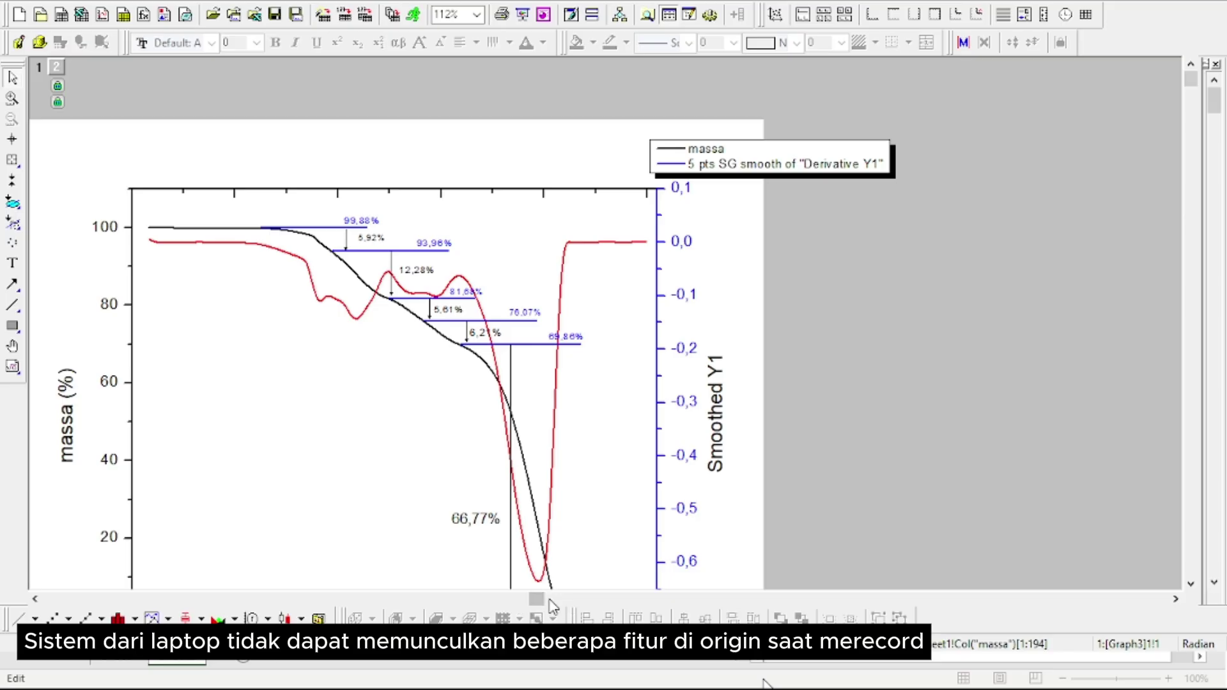
left_click_drag(537, 599, 486, 601)
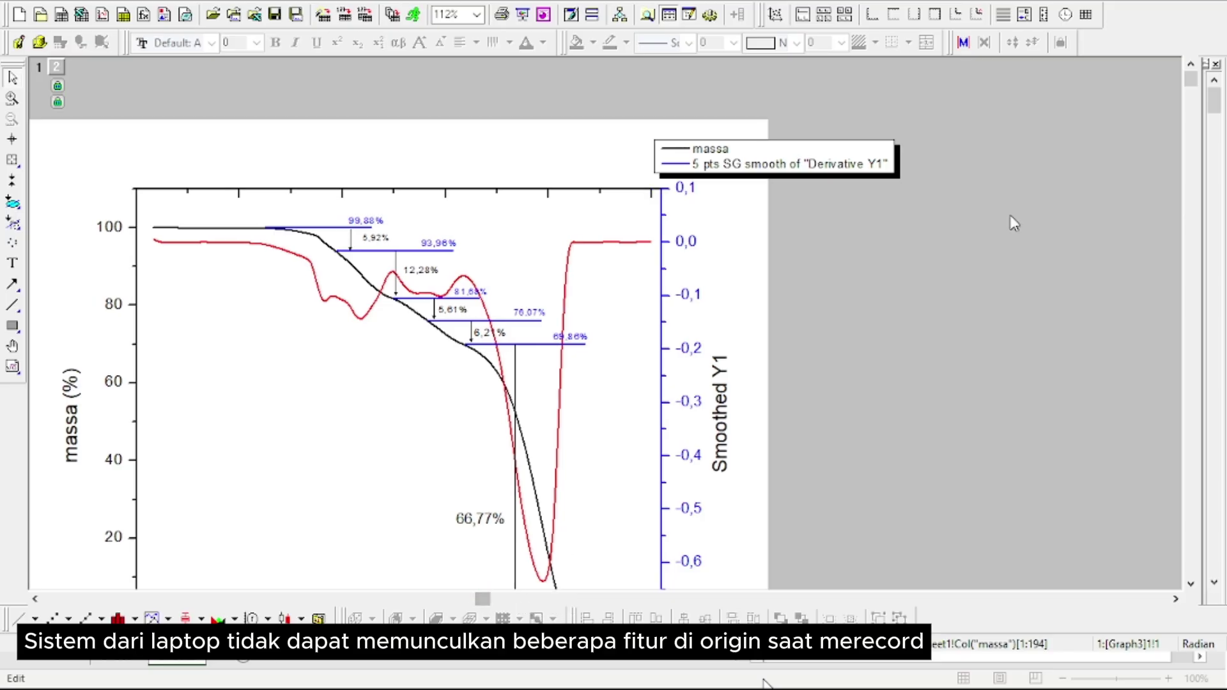
left_click_drag(1195, 82, 1195, 97)
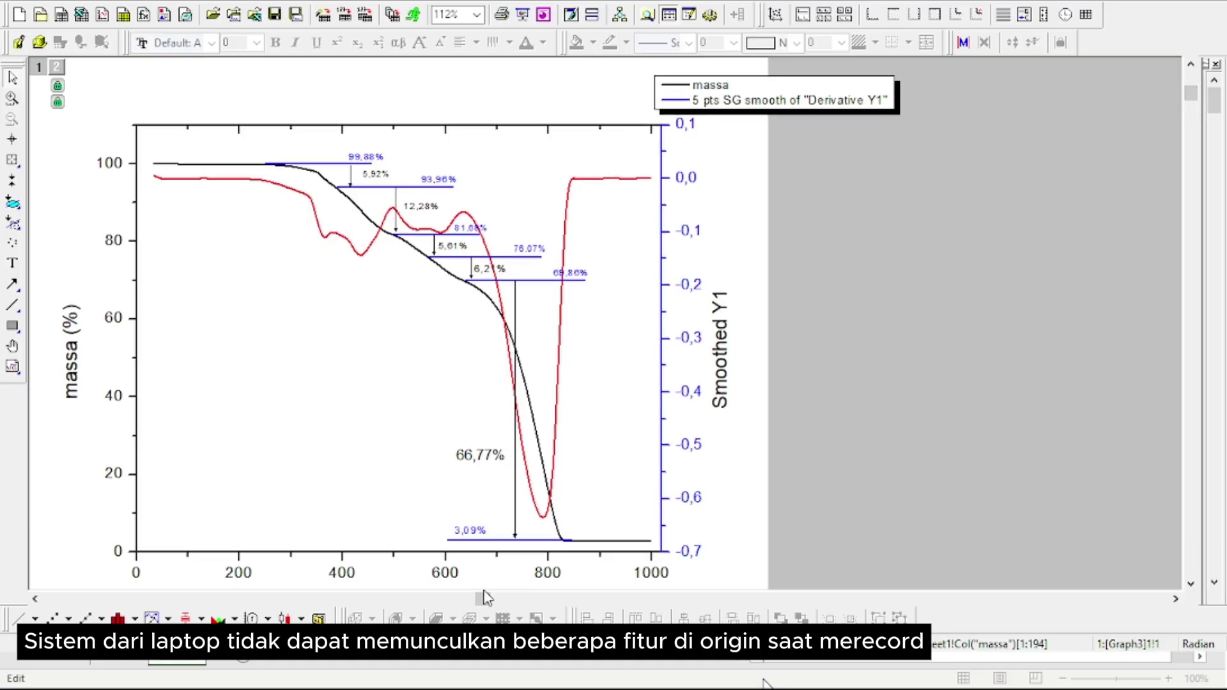
left_click_drag(484, 606, 453, 606)
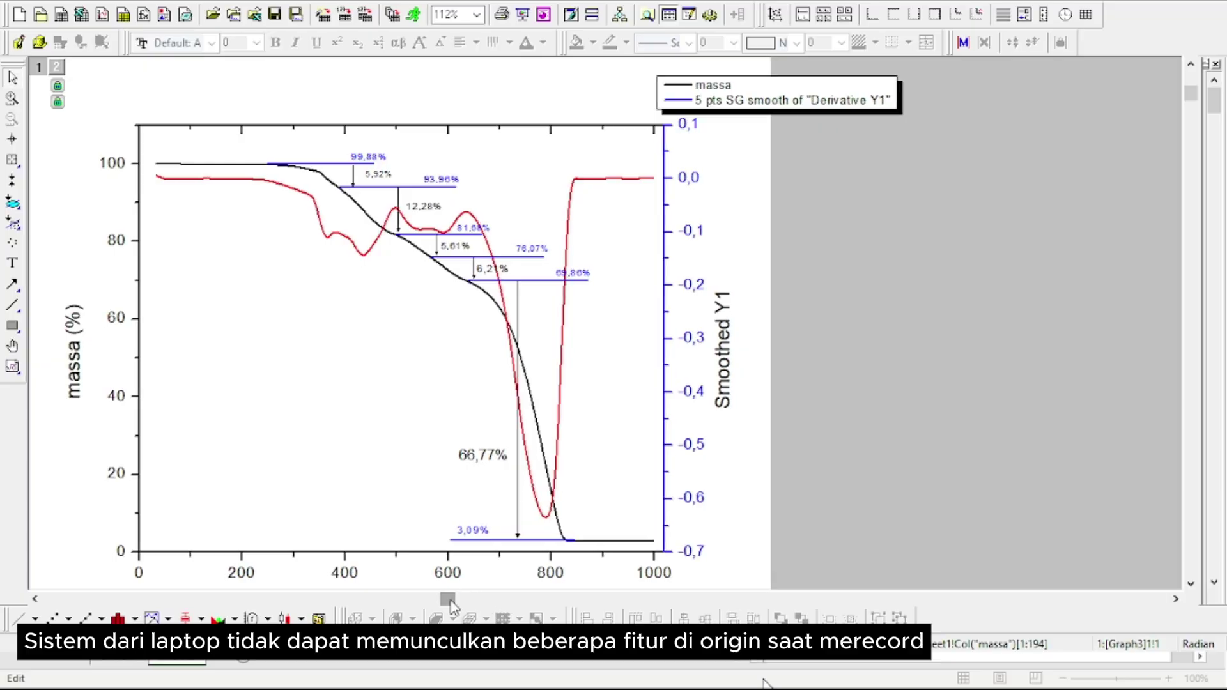